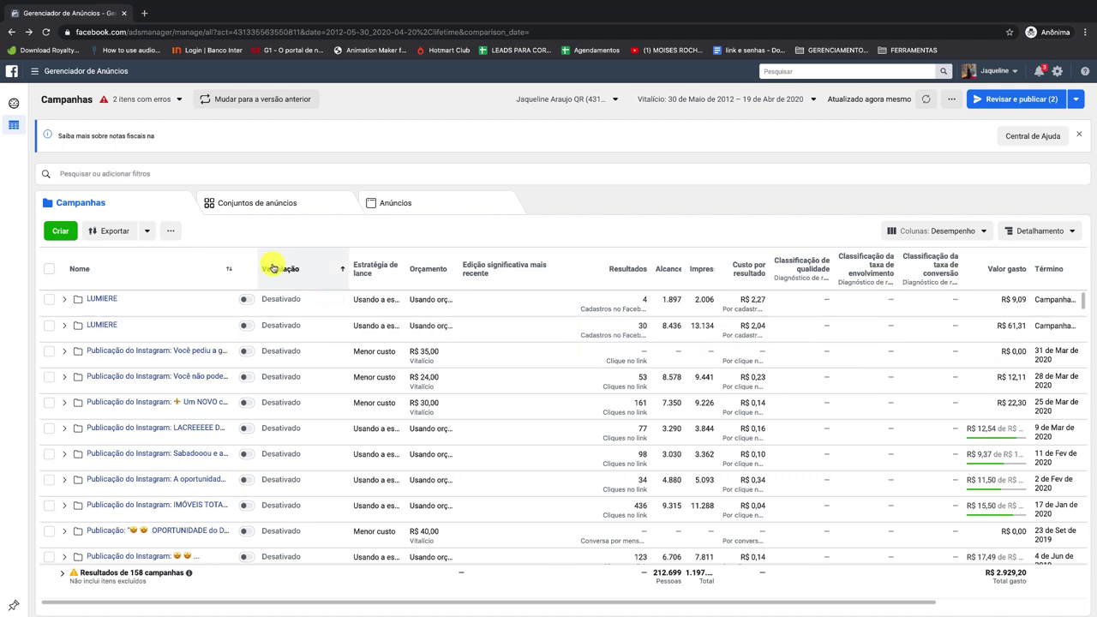
# Step: Reduce the full-screen browser, view the two FEIRON flyer images in Preview, and return to the campaign list in Chrome
pyautogui.moveTo(272, 268)
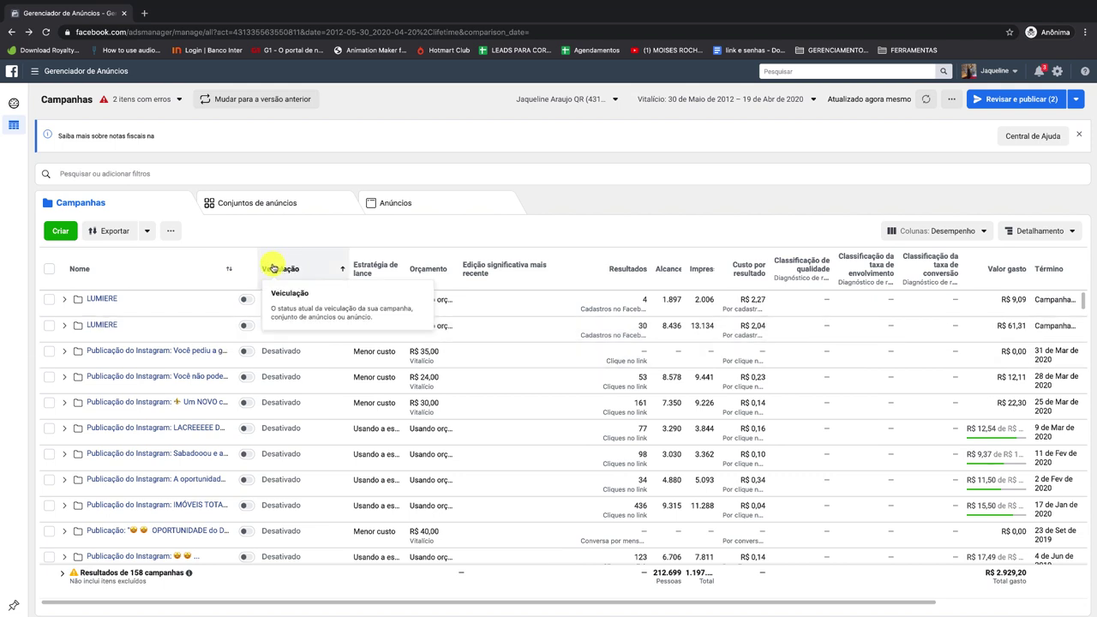
pyautogui.moveTo(165, 7)
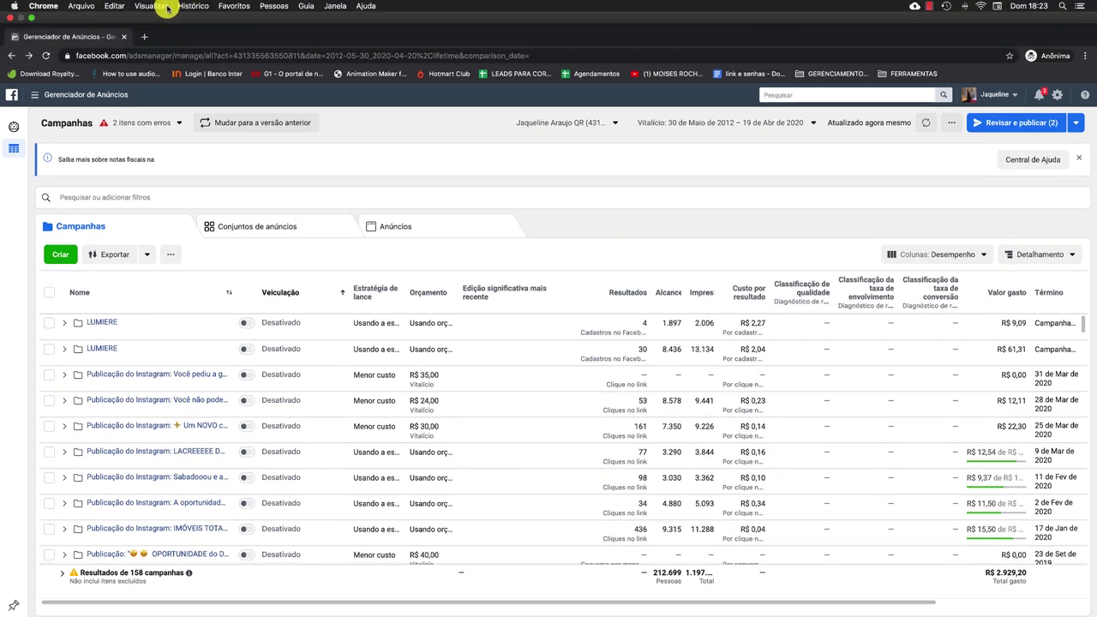
pyautogui.click(32, 18)
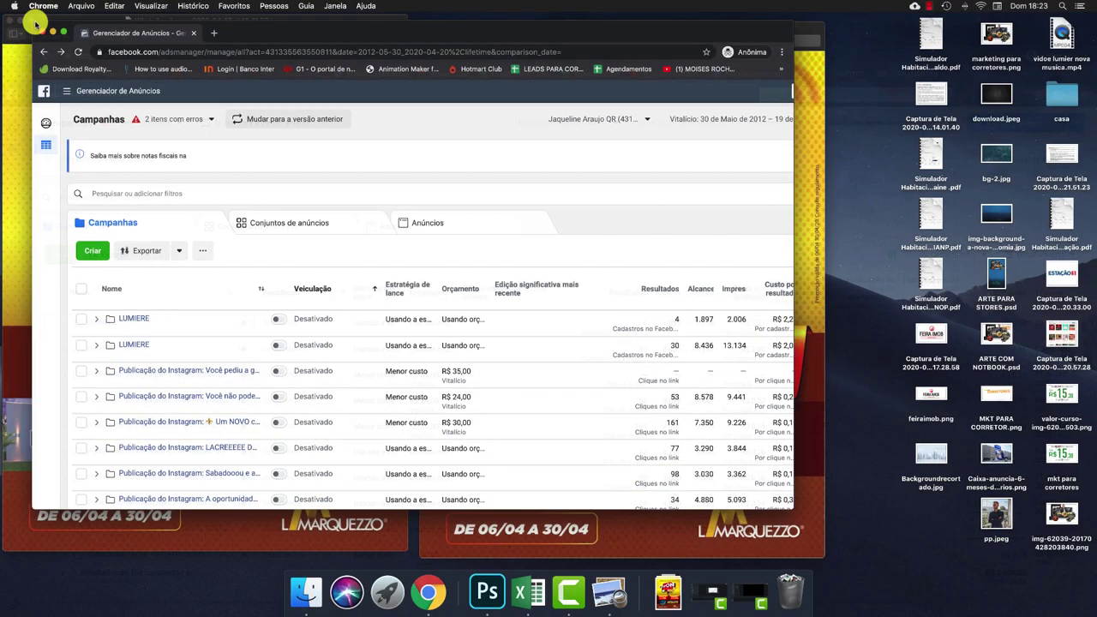
pyautogui.click(19, 178)
pyautogui.click(800, 212)
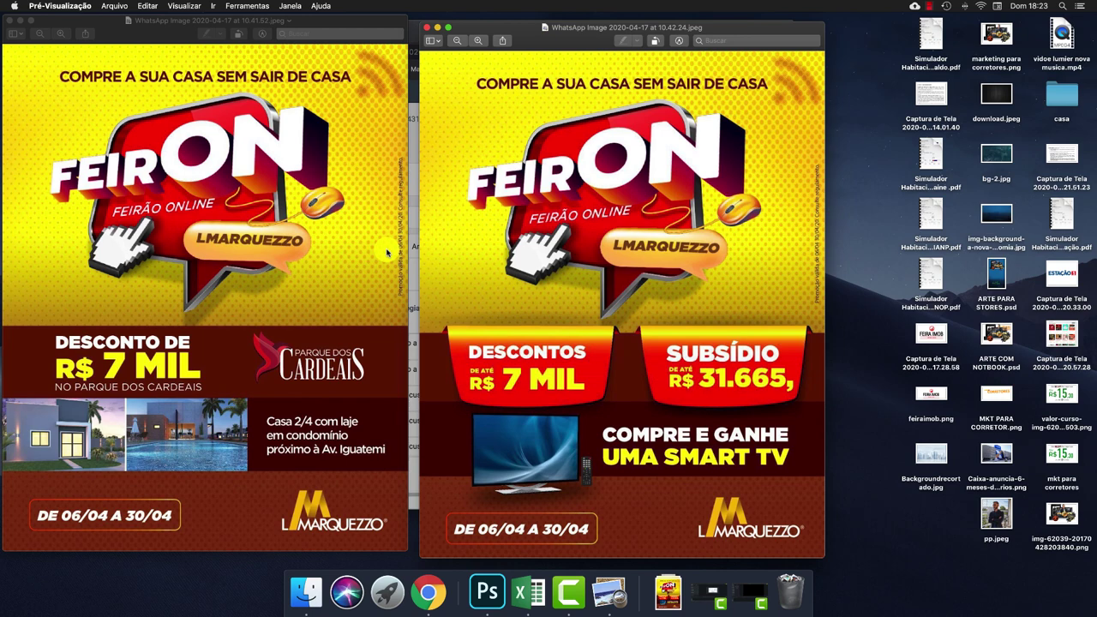
pyautogui.click(413, 221)
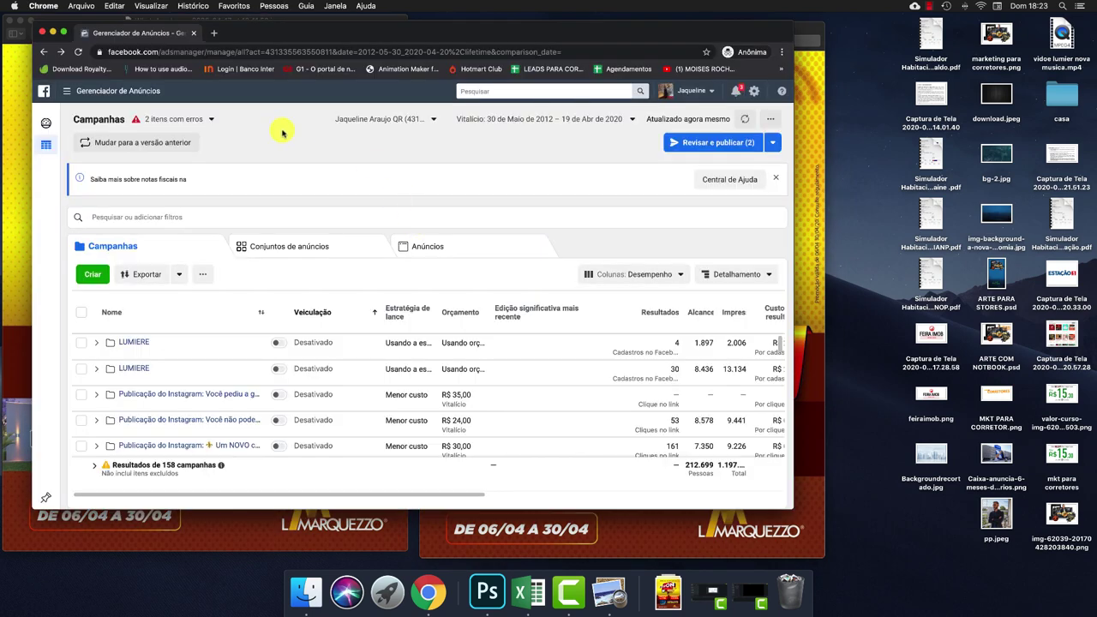
pyautogui.click(801, 195)
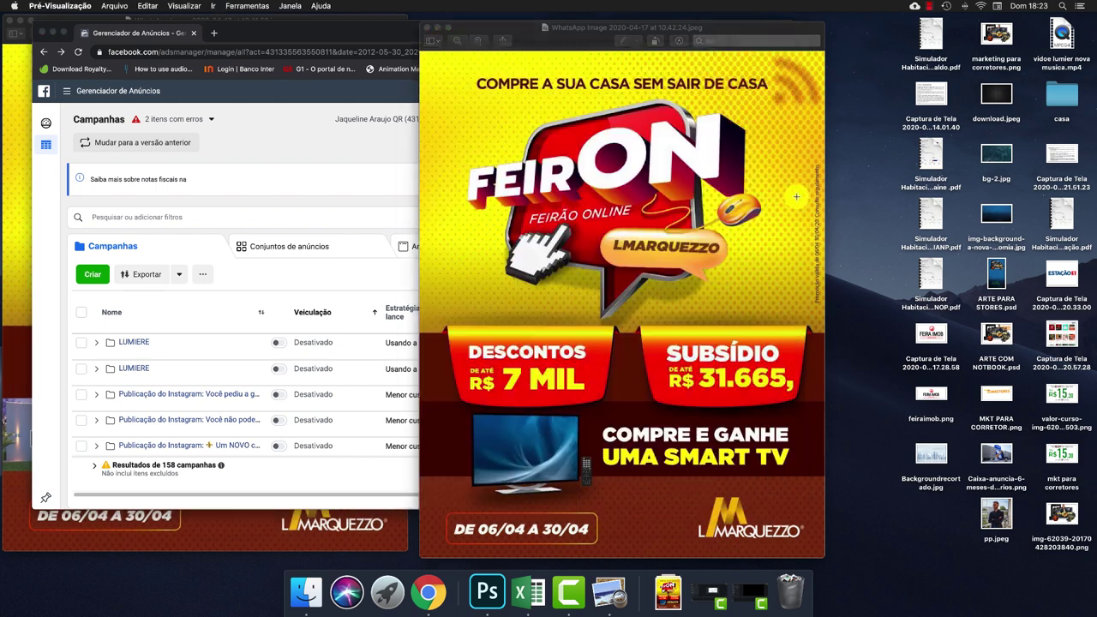
pyautogui.click(9, 257)
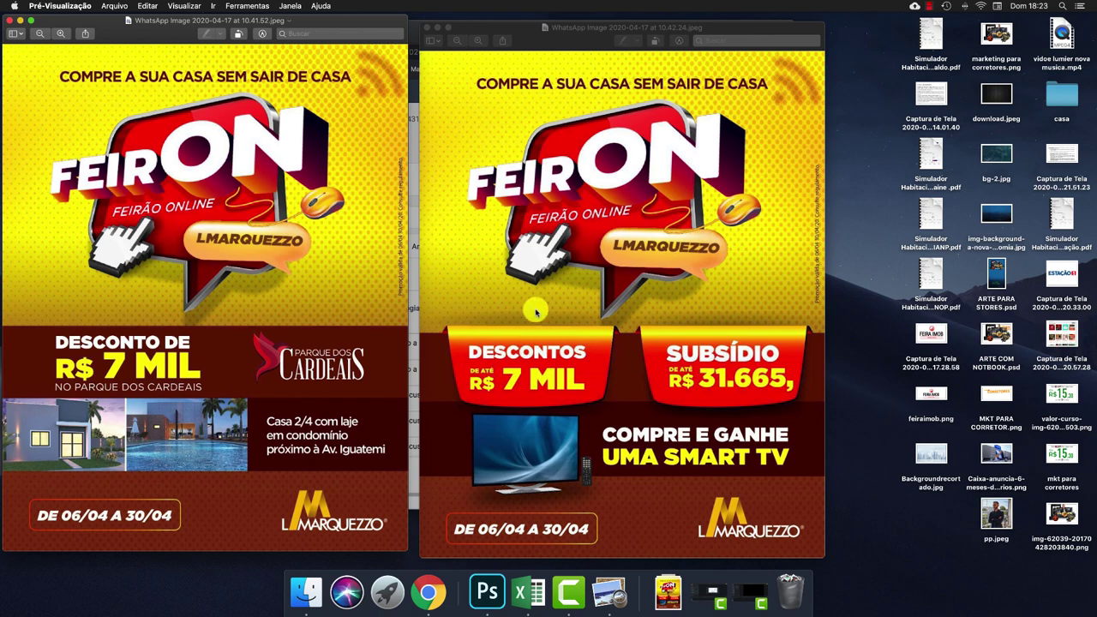
pyautogui.click(413, 210)
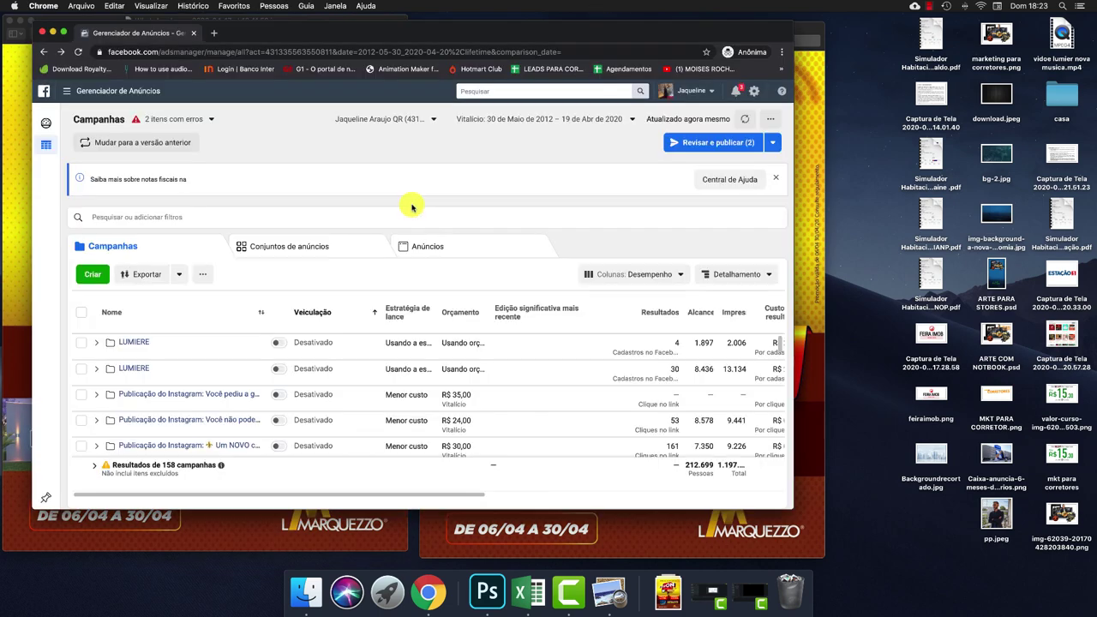
# Step: Start a new campaign without resuming the saved draft, choosing Tráfego as the marketing objective
pyautogui.click(93, 275)
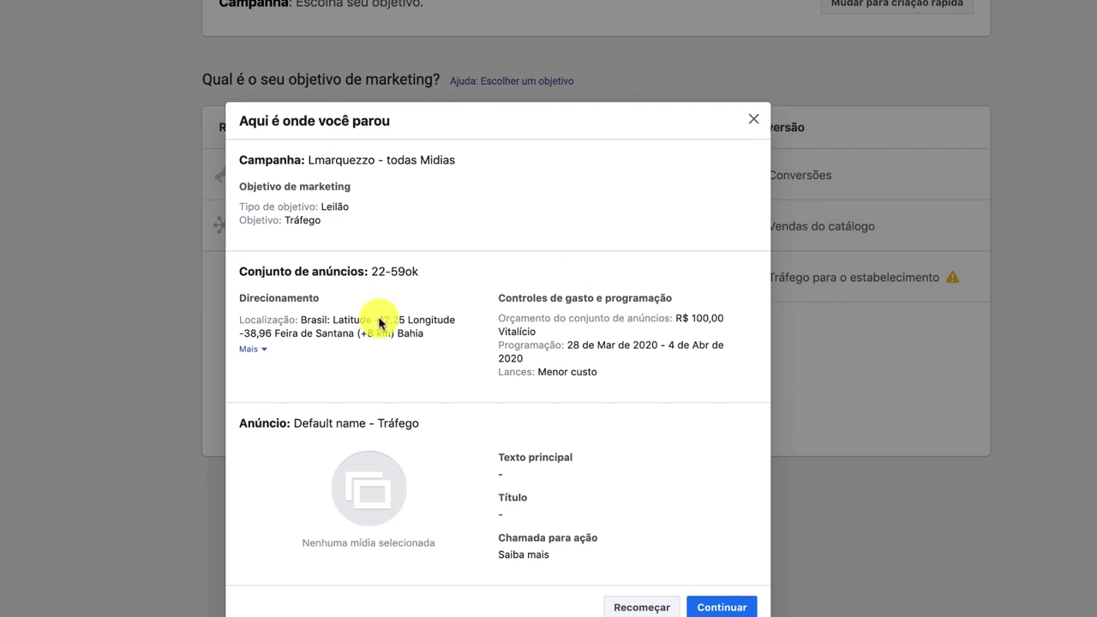
pyautogui.click(755, 121)
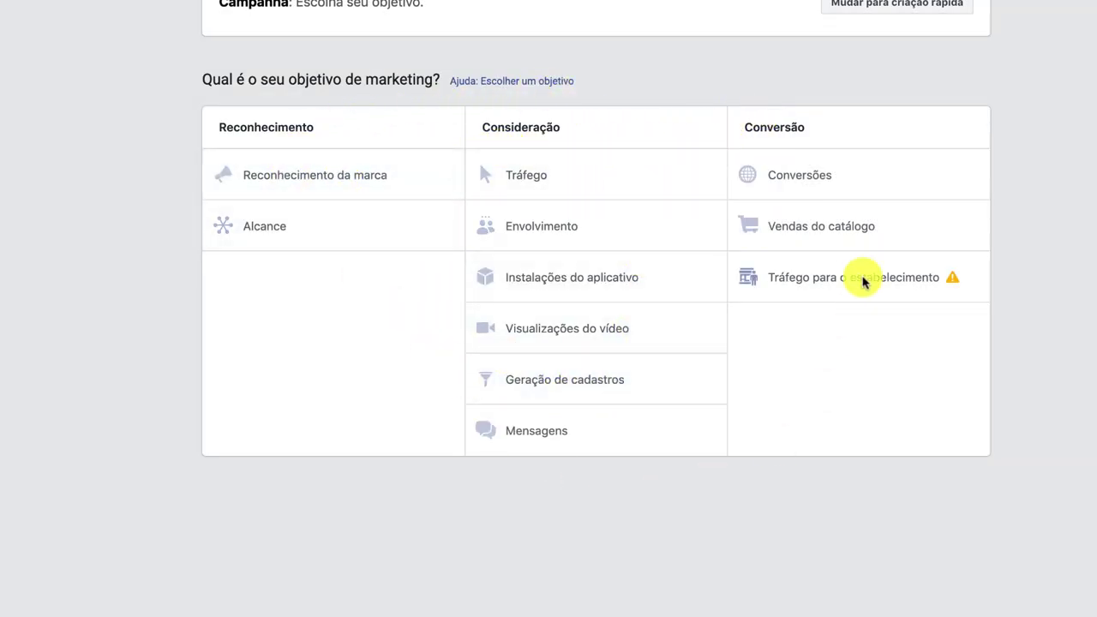
pyautogui.click(574, 188)
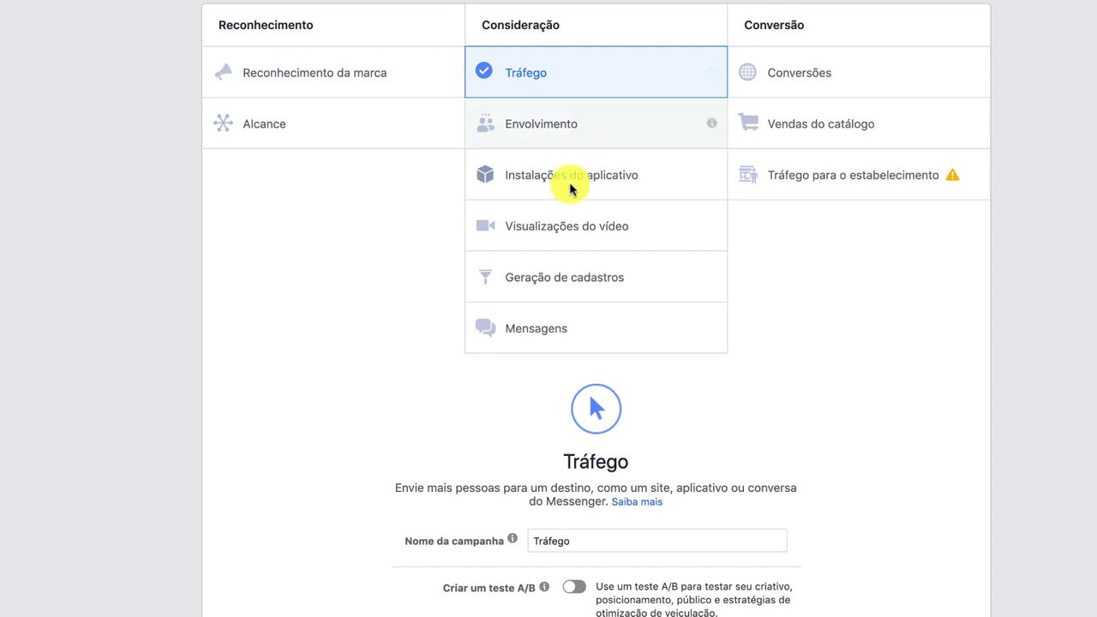
# Step: Name the campaign "Lmarquezzo - Stores" and continue to the ad set settings
pyautogui.click(614, 535)
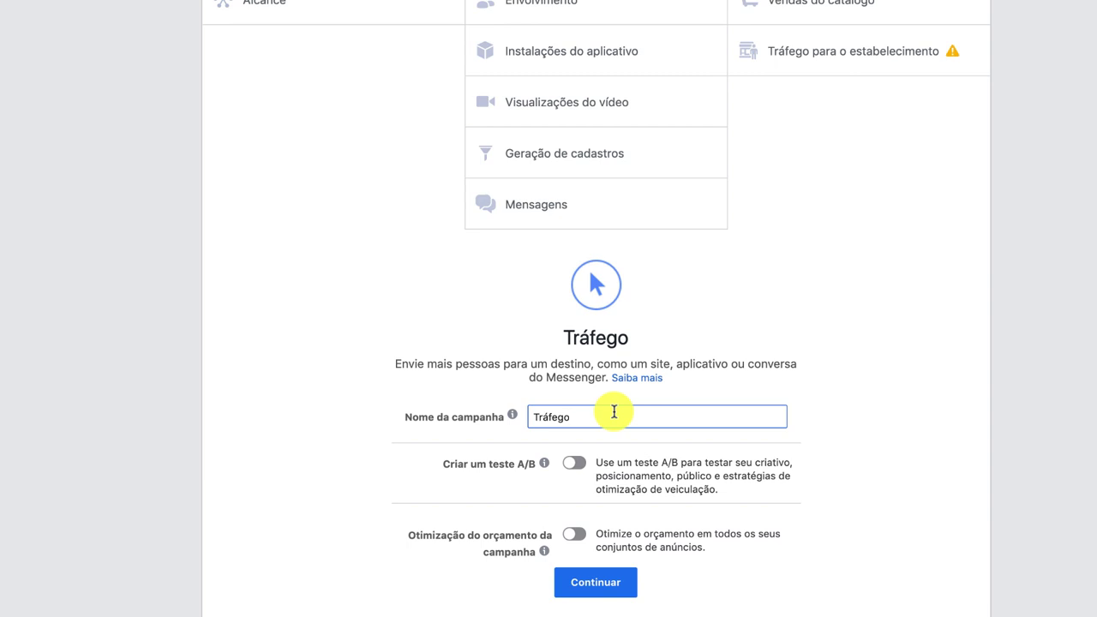
pyautogui.doubleClick(614, 412)
pyautogui.write('Lmar')
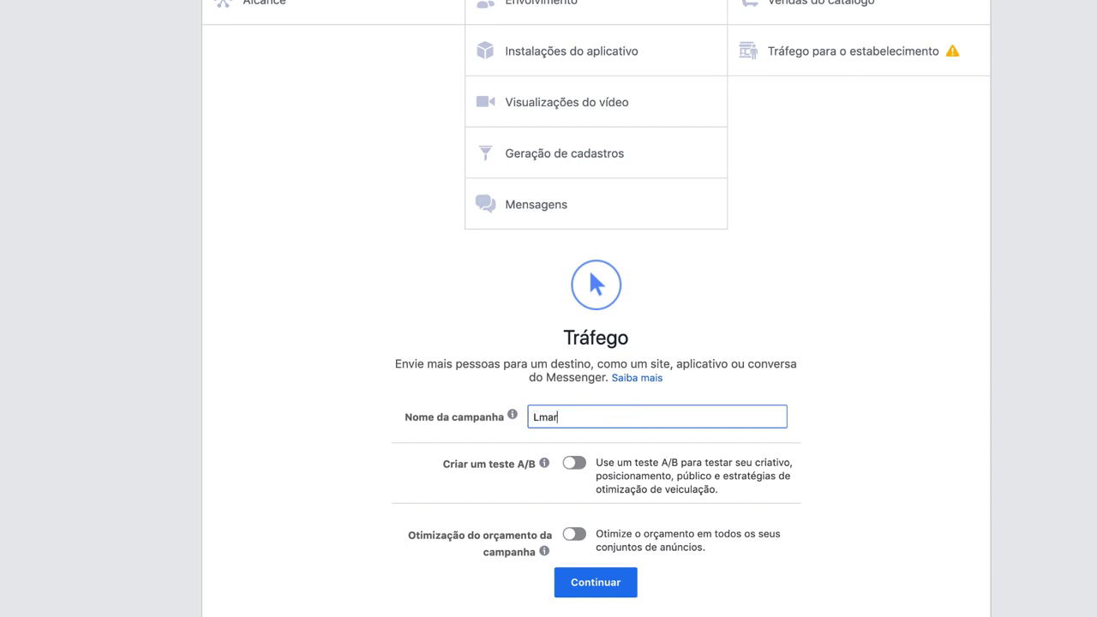
pyautogui.write('quezzo - Stores')
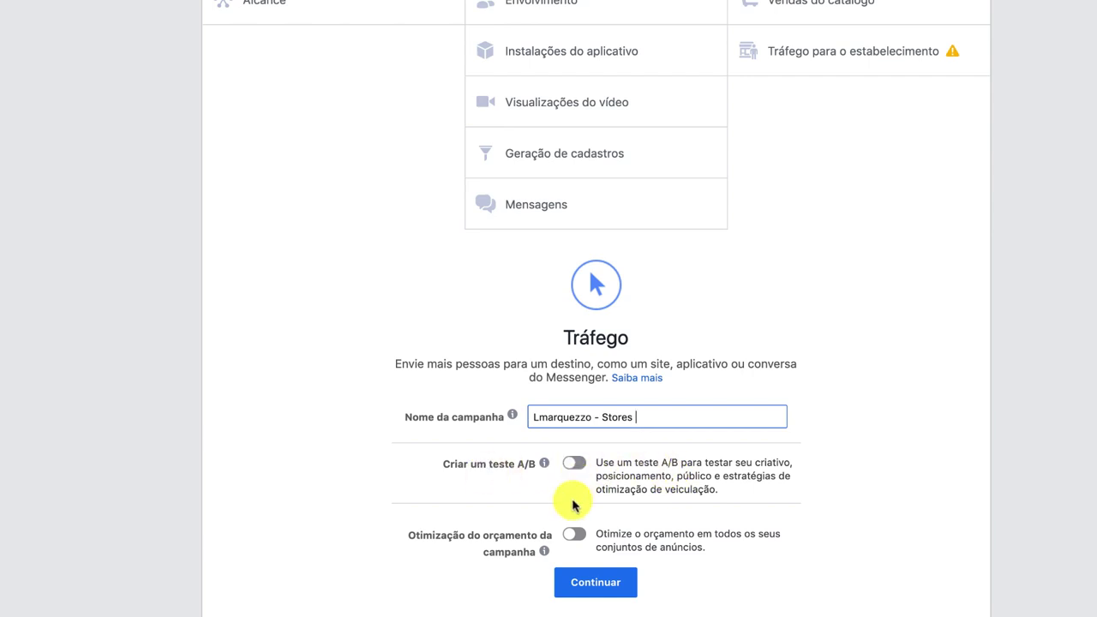
pyautogui.scroll(-2, 681, 551)
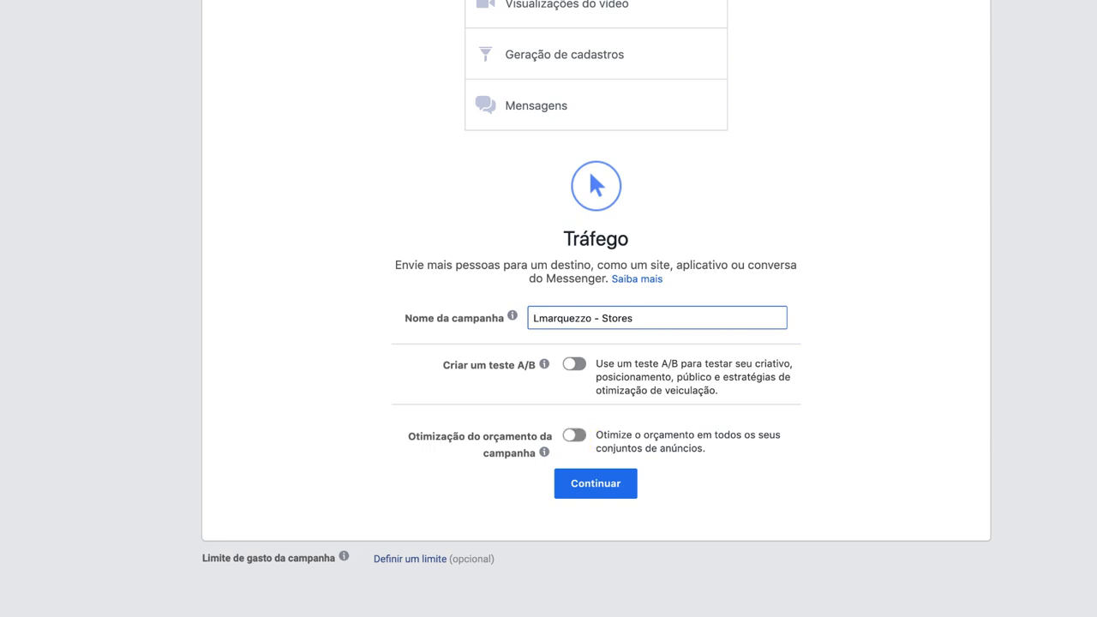
pyautogui.click(808, 208)
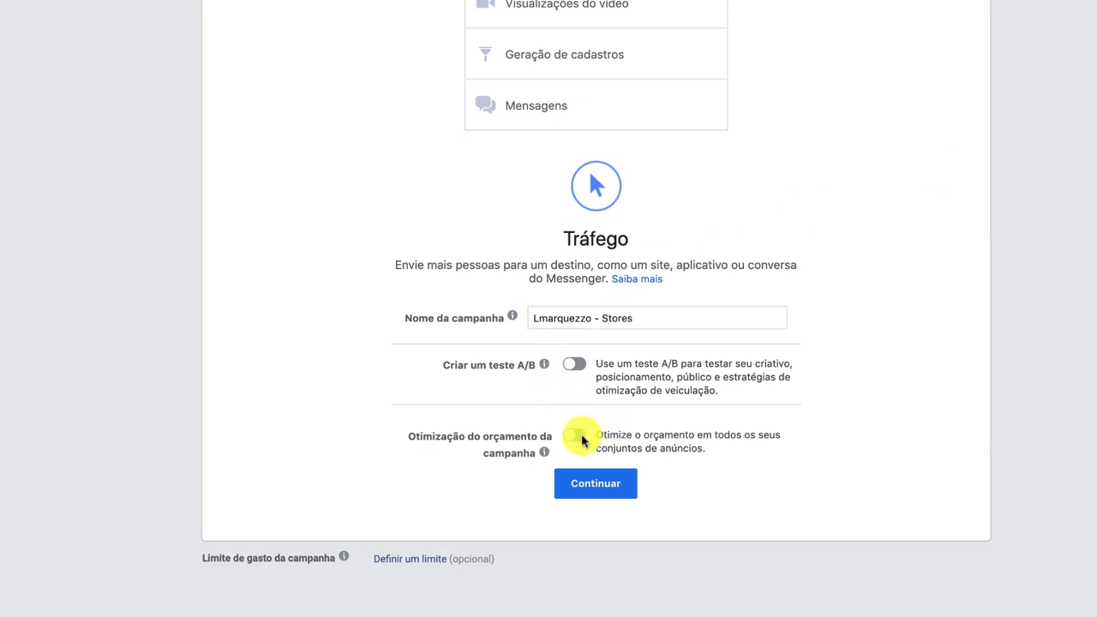
pyautogui.click(606, 487)
pyautogui.click(598, 484)
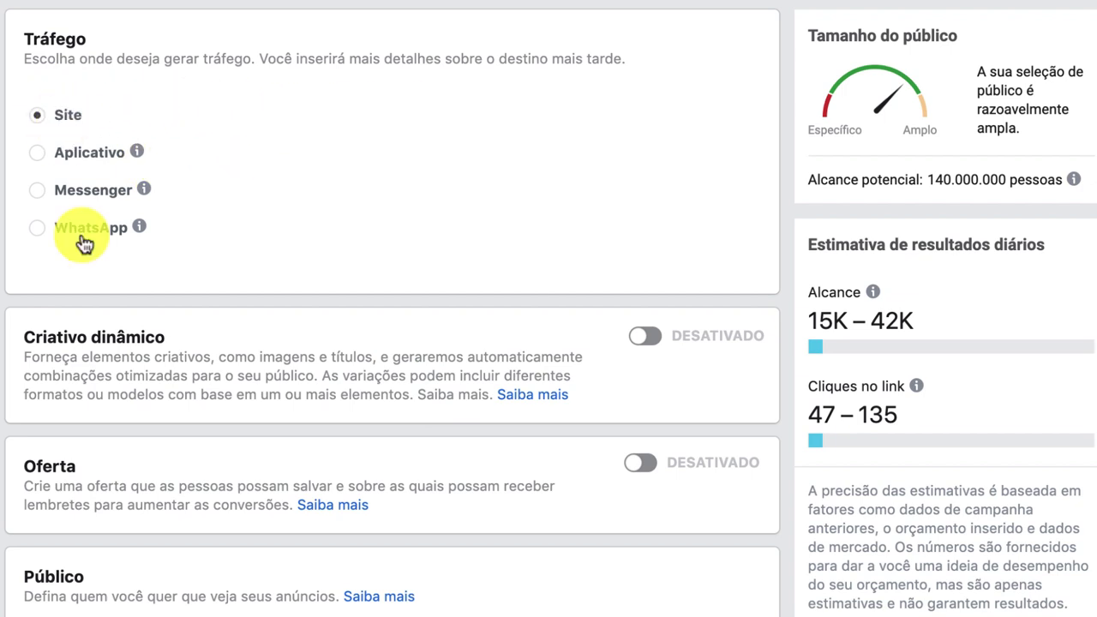
# Step: View the pages available for a WhatsApp traffic destination, and set the destination back to Site
pyautogui.click(38, 232)
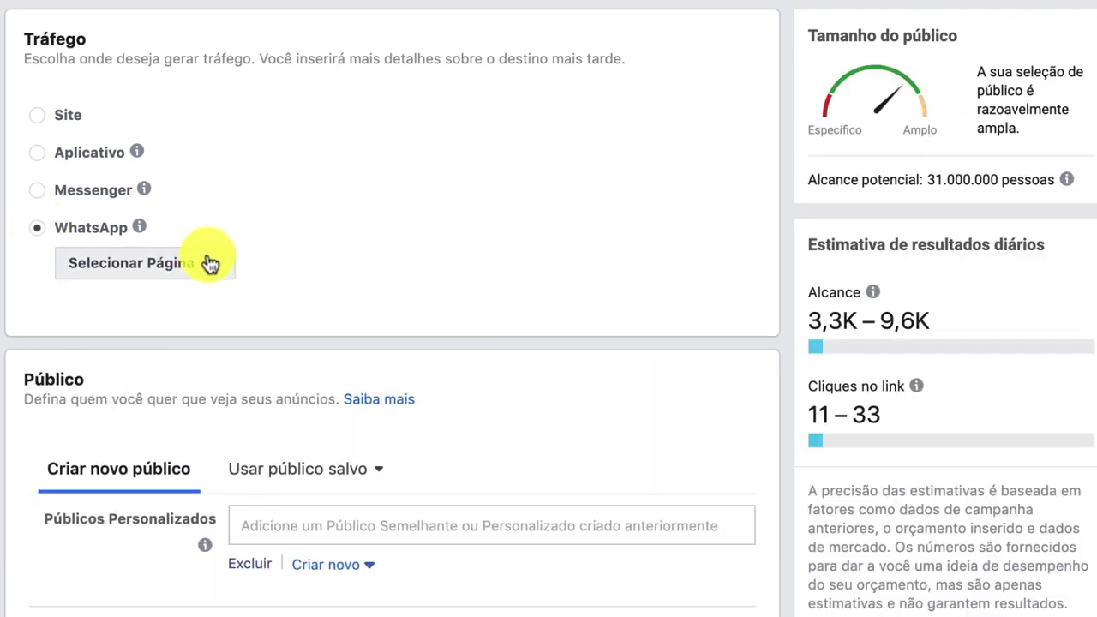
pyautogui.click(209, 262)
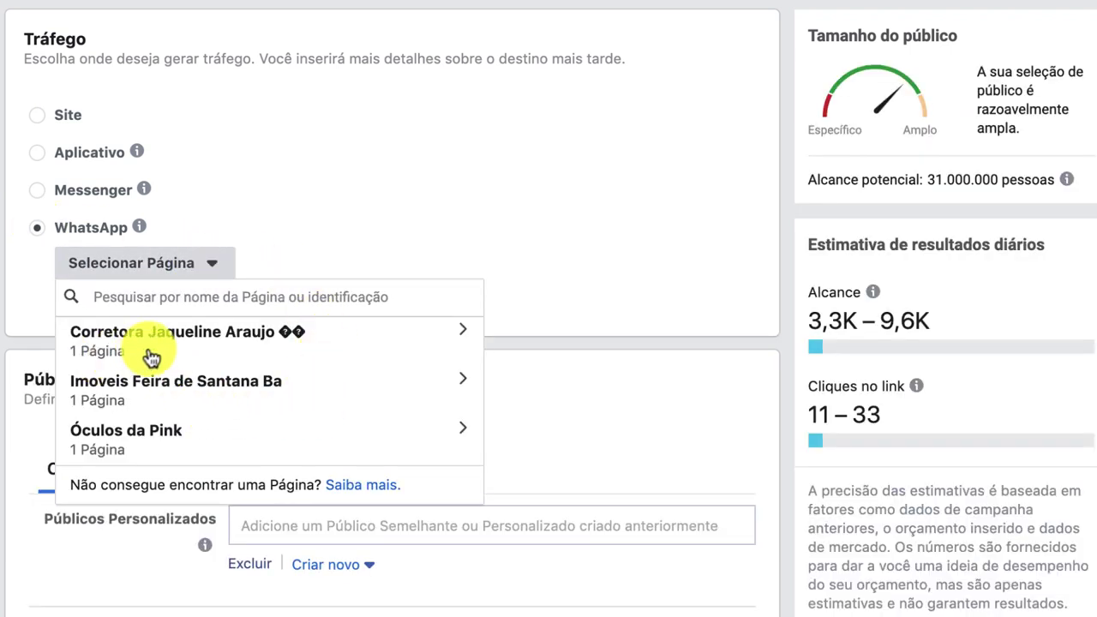
pyautogui.click(42, 116)
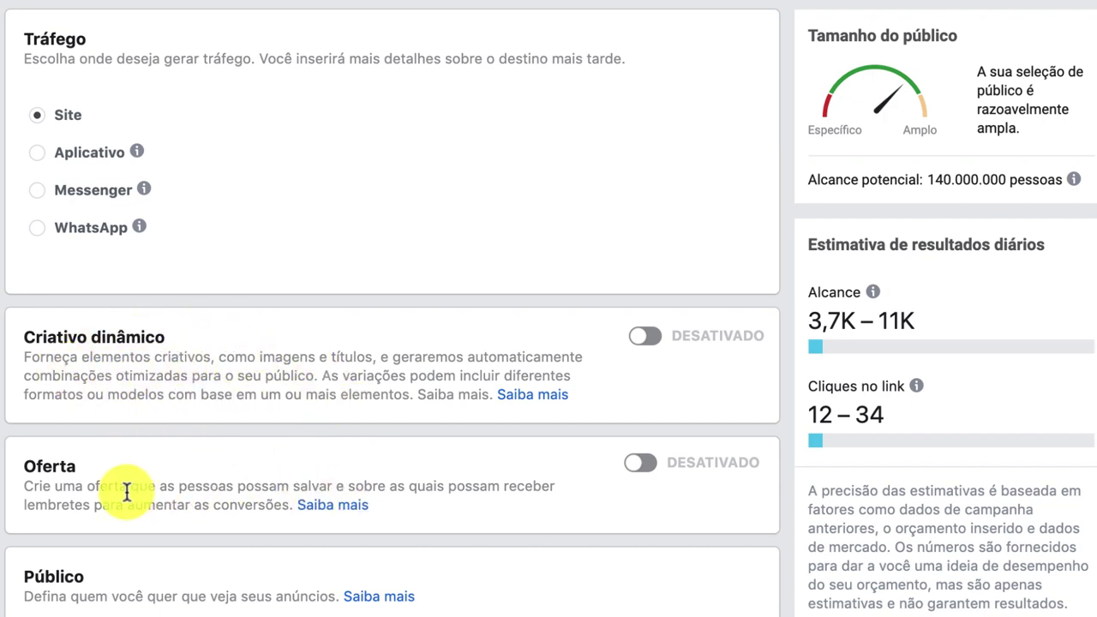
# Step: Check the ad set's audience section for existing lookalike or custom audiences
pyautogui.scroll(-2, 232, 490)
pyautogui.scroll(-1, 321, 548)
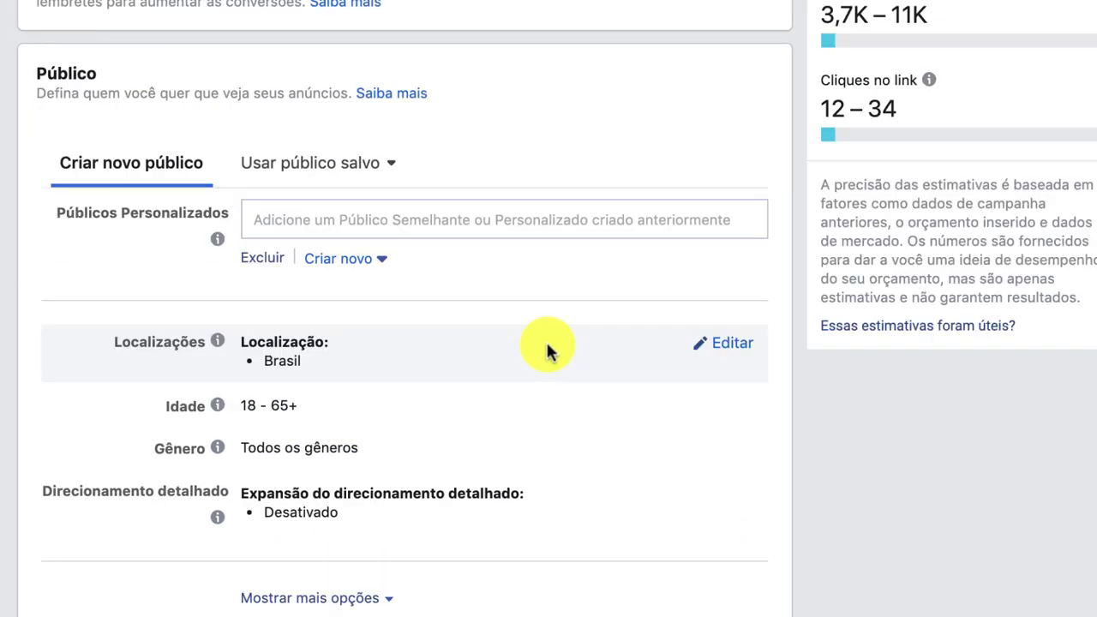
pyautogui.click(474, 203)
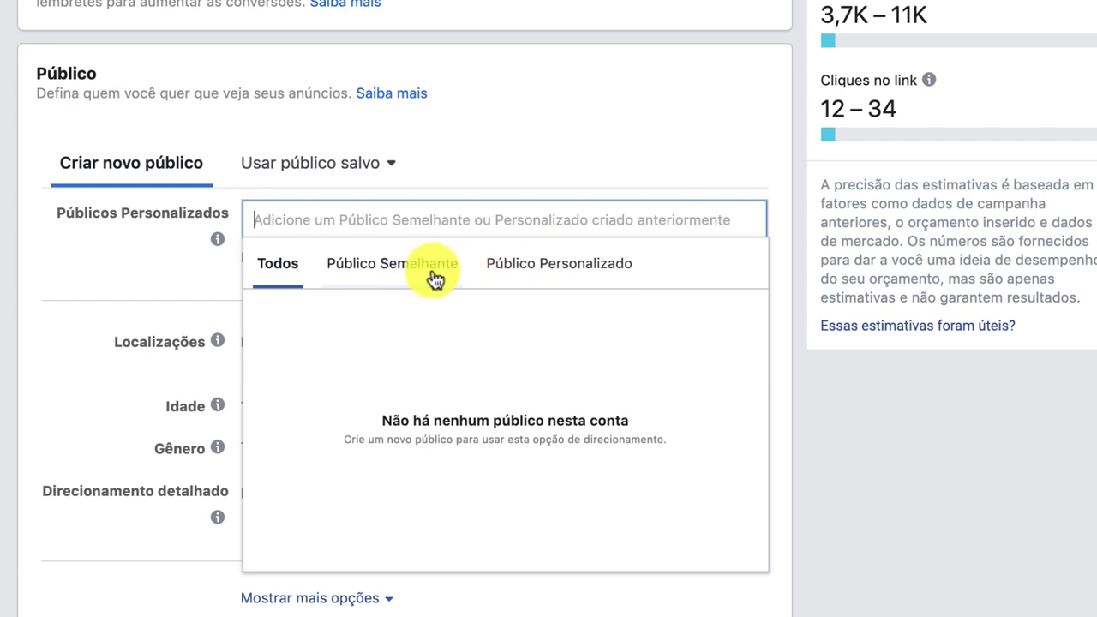
pyautogui.click(447, 206)
pyautogui.click(449, 208)
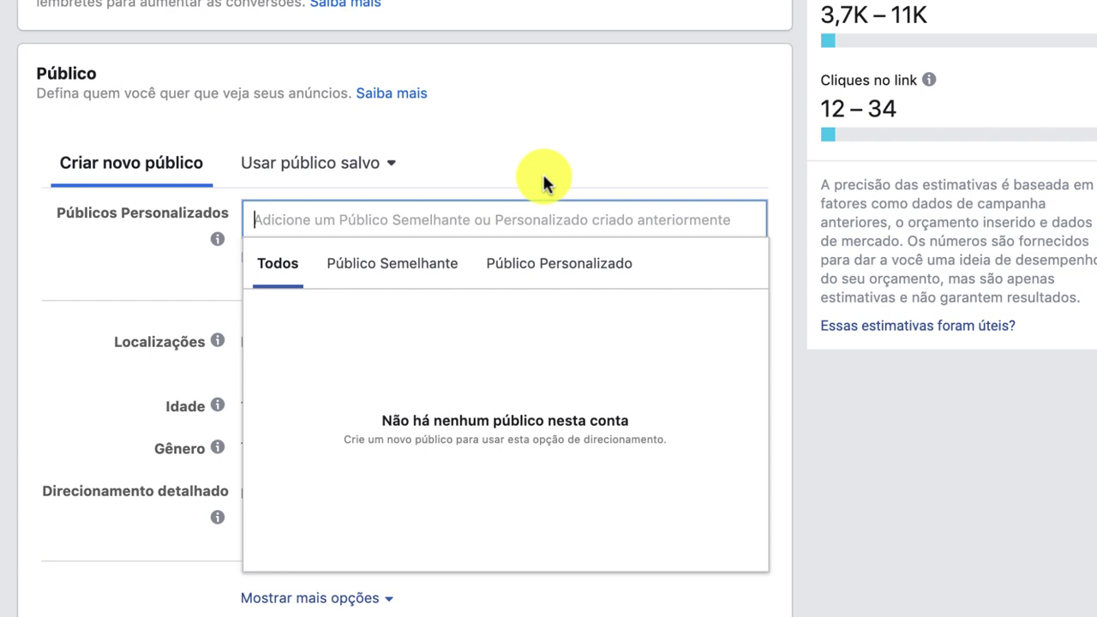
pyautogui.click(623, 160)
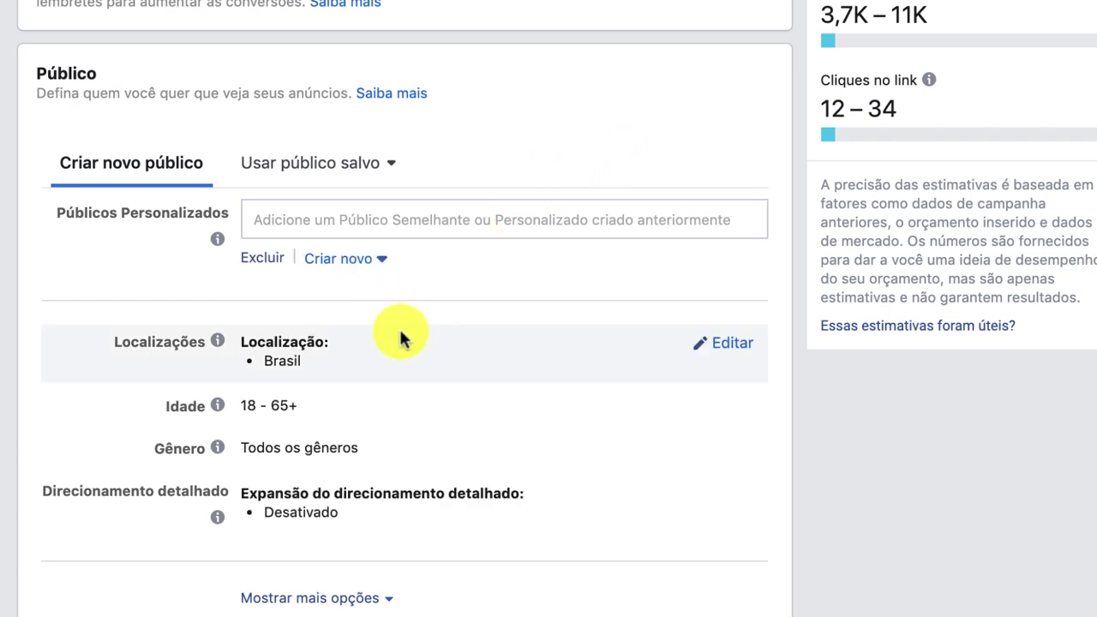
# Step: Edit the audience locations and include the city Feira de Santana, Bahia, Brasil
pyautogui.moveTo(192, 342)
pyautogui.click(724, 349)
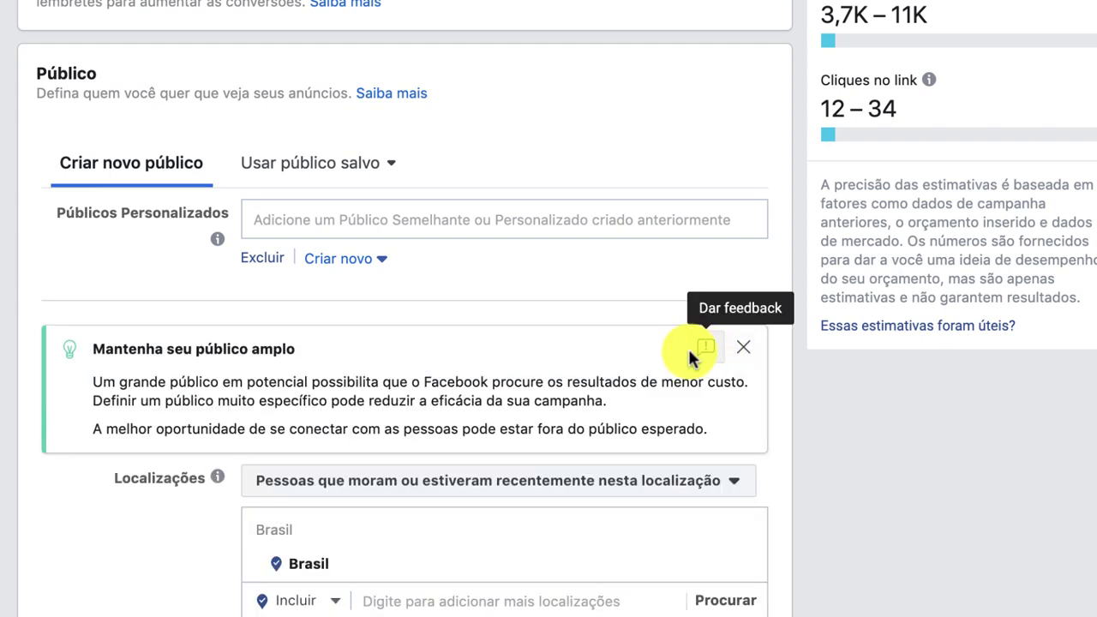
pyautogui.scroll(-5, 669, 360)
pyautogui.scroll(-2, 649, 352)
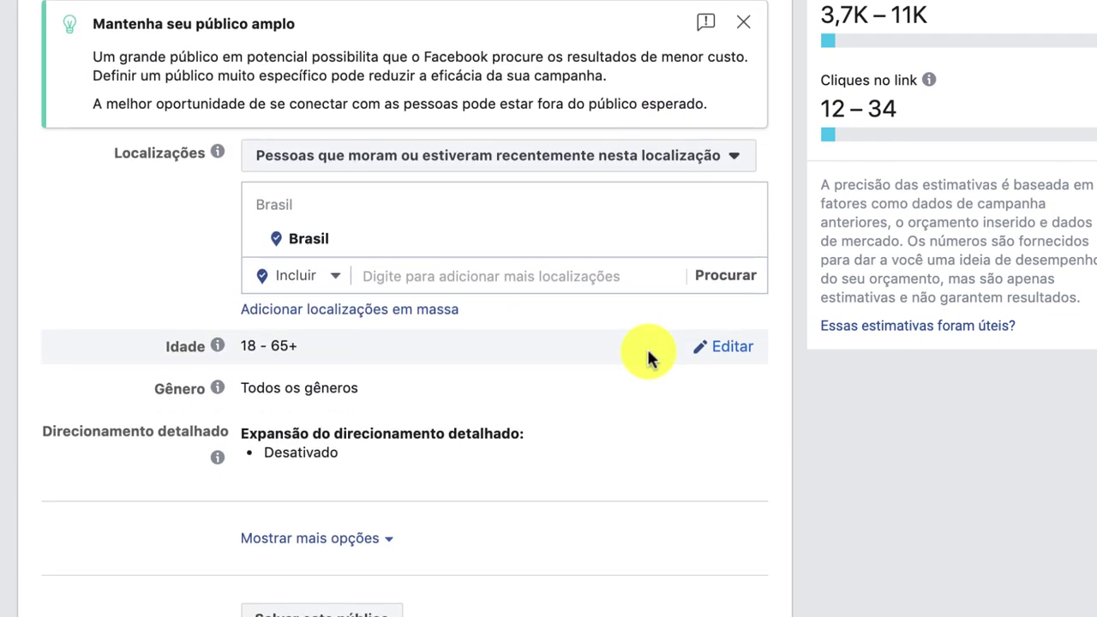
pyautogui.click(488, 276)
pyautogui.write('feira de santana')
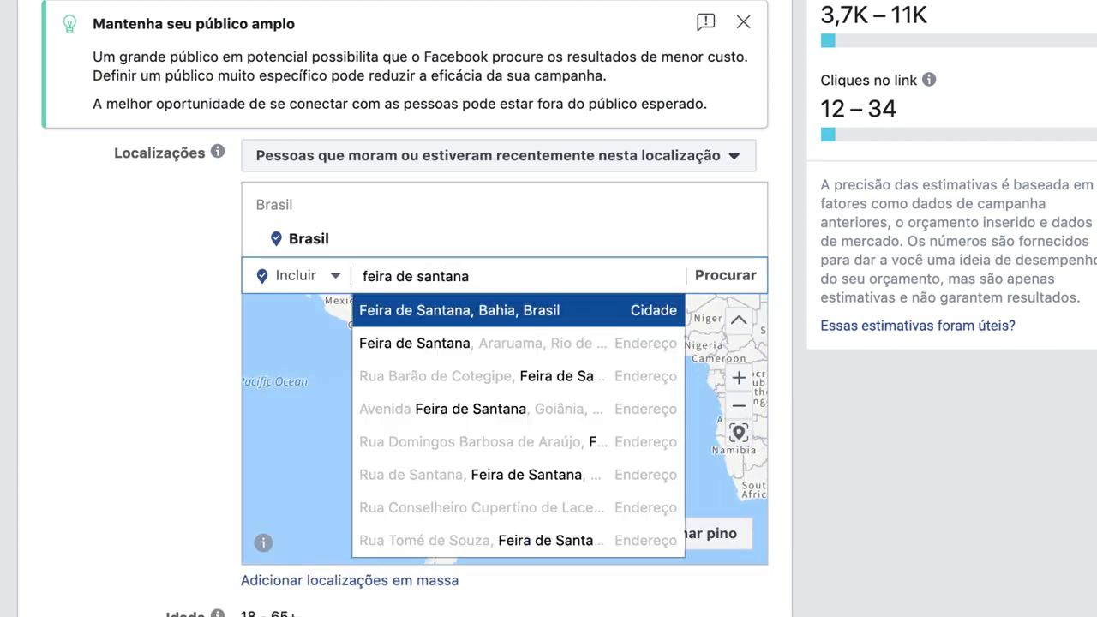
pyautogui.click(535, 310)
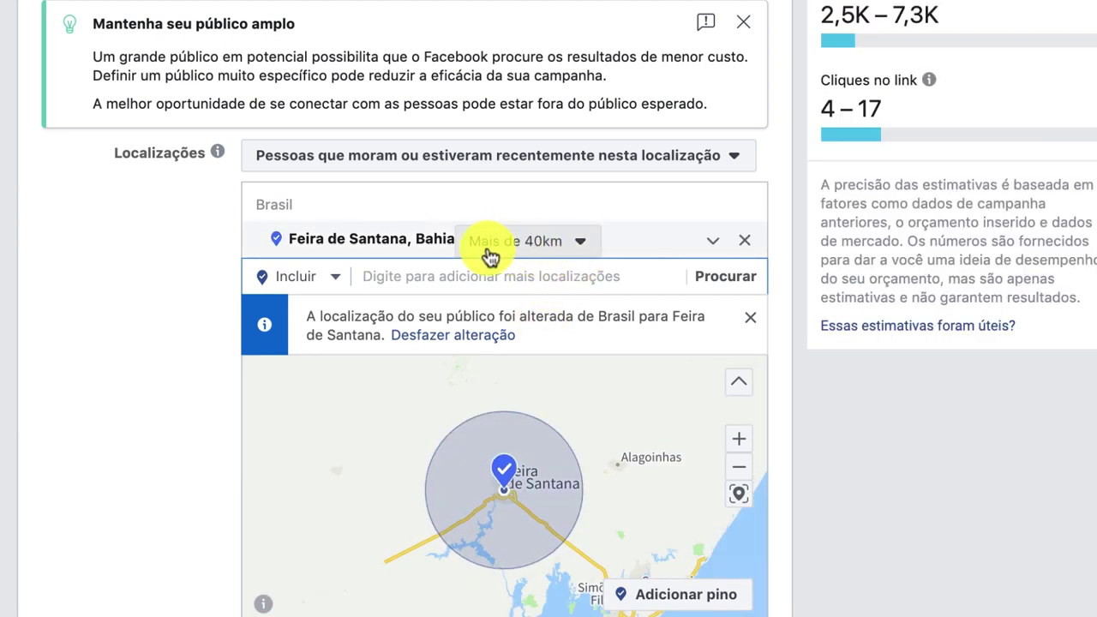
# Step: Reduce the targeting radius around Feira de Santana to 17 km
pyautogui.click(582, 246)
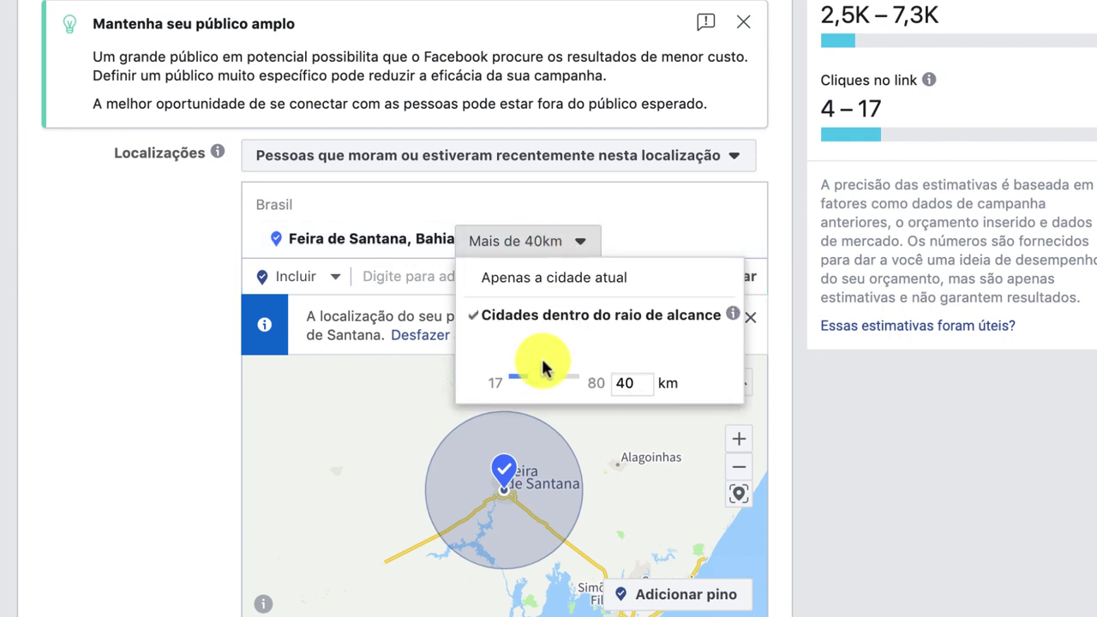
pyautogui.moveTo(546, 386); pyautogui.dragTo(448, 380)
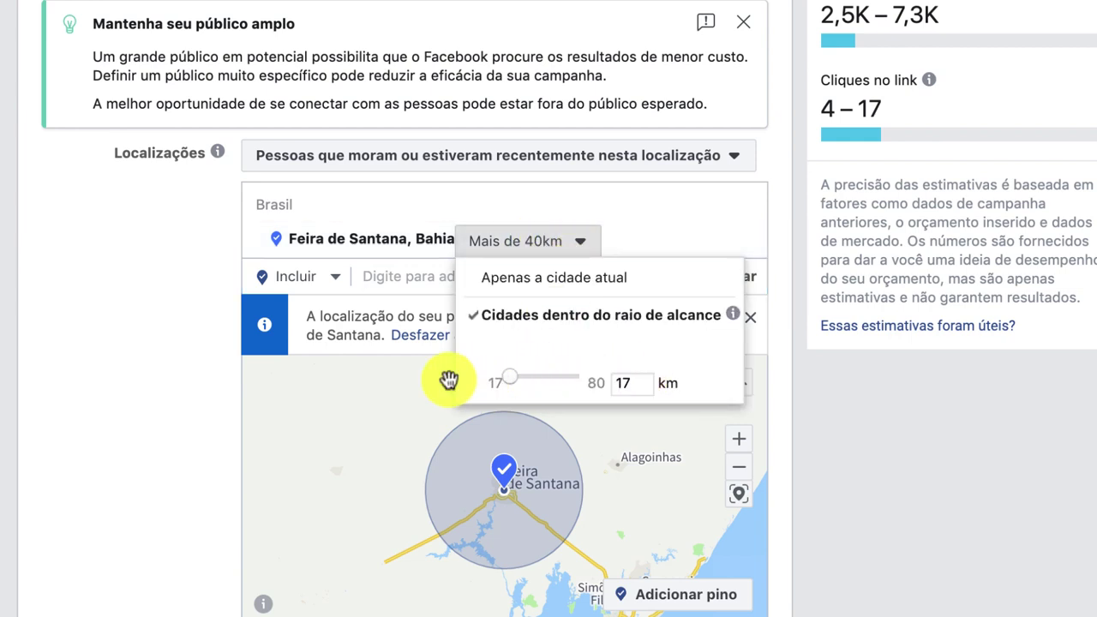
pyautogui.click(626, 425)
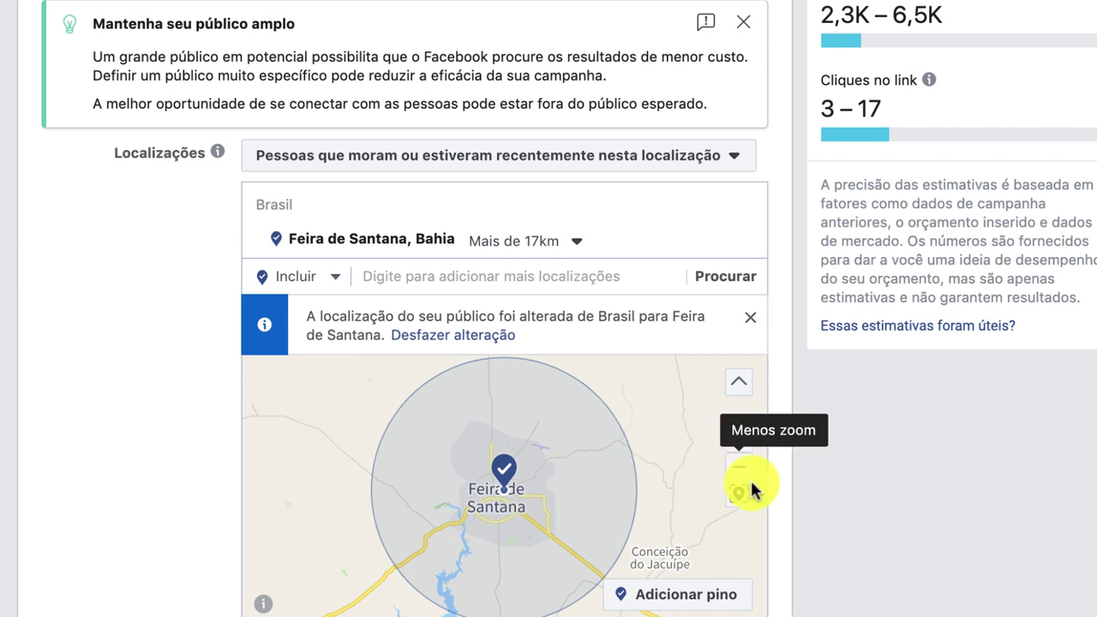
# Step: Examine the map of Feira de Santana up close, from the whole city down to its central streets and neighbourhoods
pyautogui.click(742, 440)
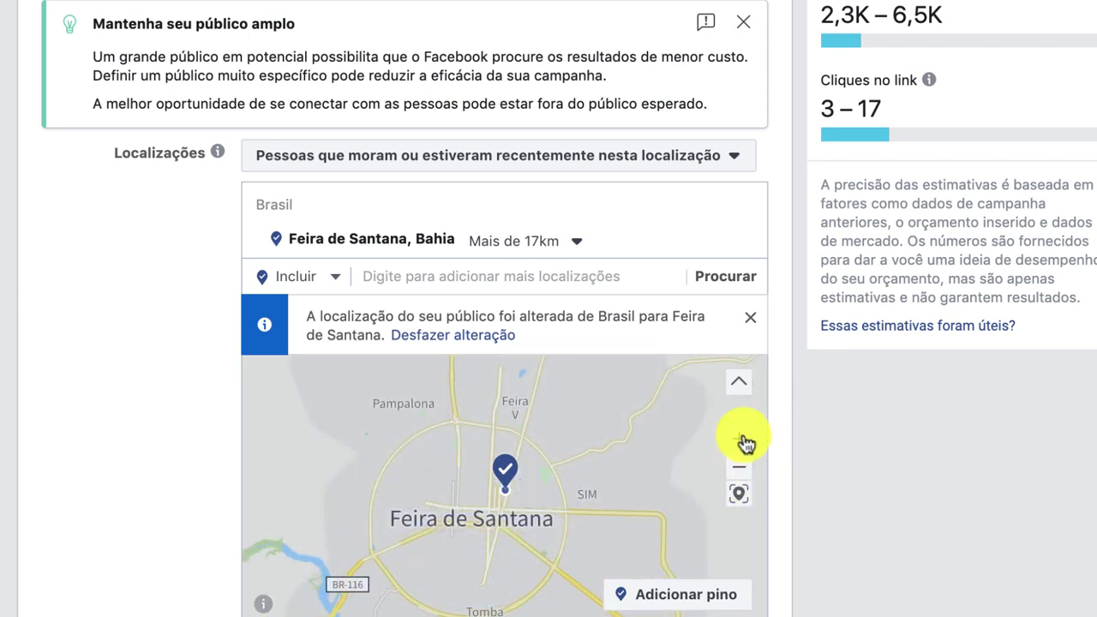
pyautogui.click(742, 441)
pyautogui.moveTo(534, 502); pyautogui.dragTo(472, 379)
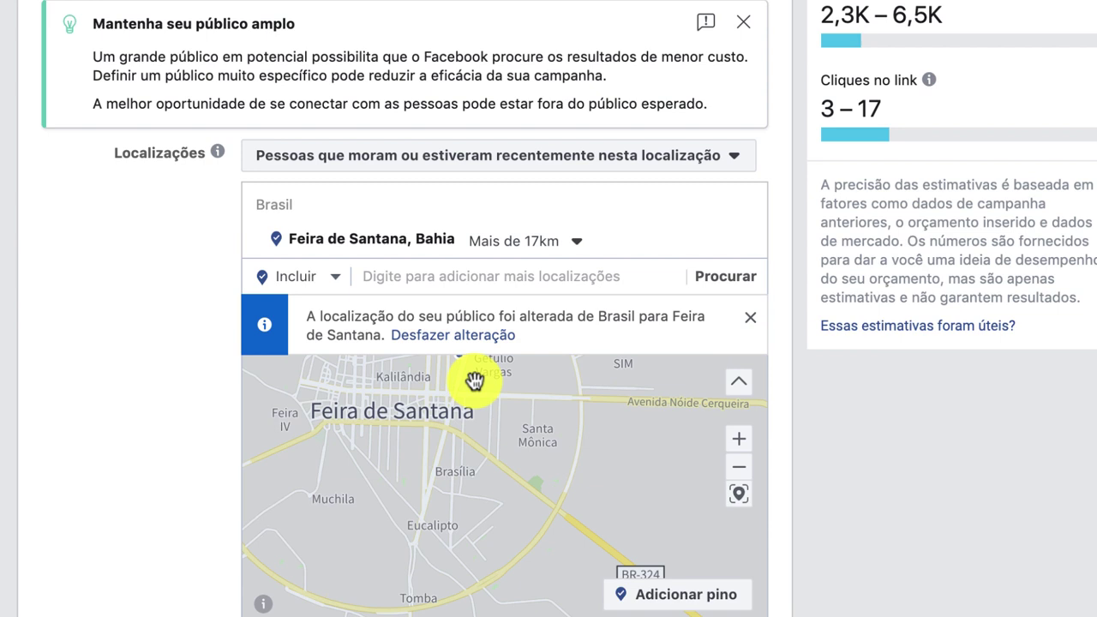
pyautogui.moveTo(476, 502); pyautogui.dragTo(586, 486)
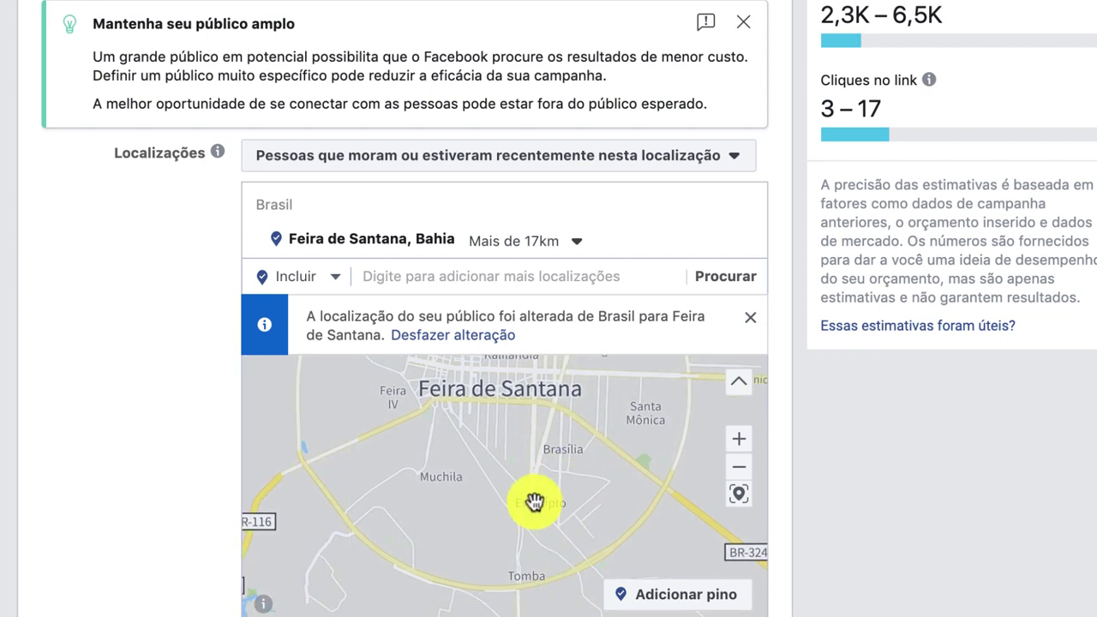
pyautogui.moveTo(488, 492); pyautogui.dragTo(497, 568)
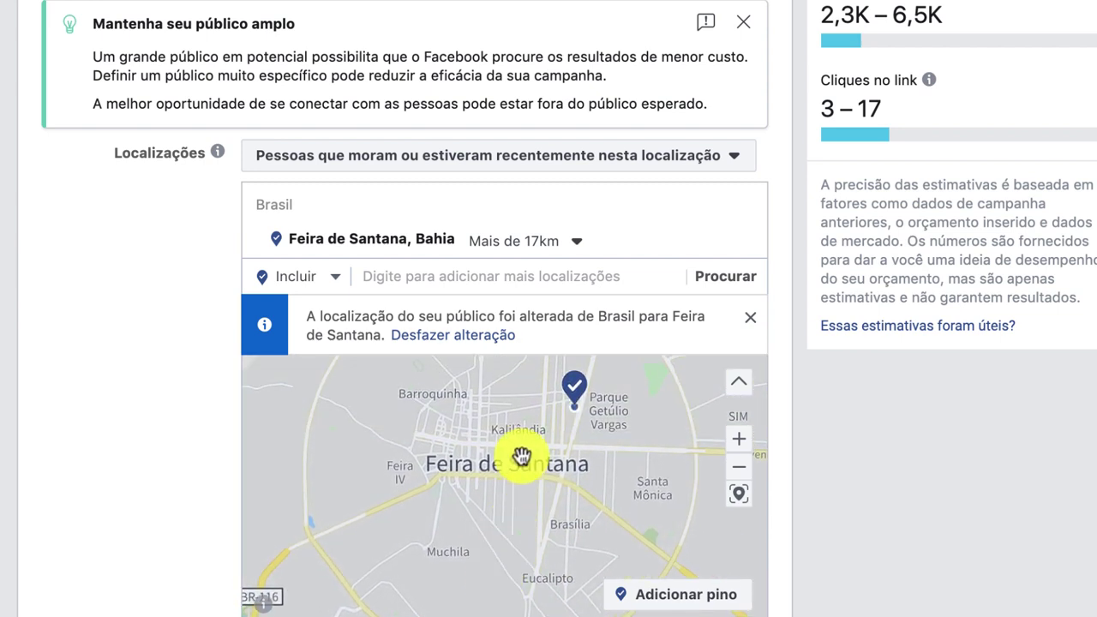
pyautogui.moveTo(521, 455); pyautogui.dragTo(532, 483)
pyautogui.moveTo(565, 561); pyautogui.dragTo(588, 534)
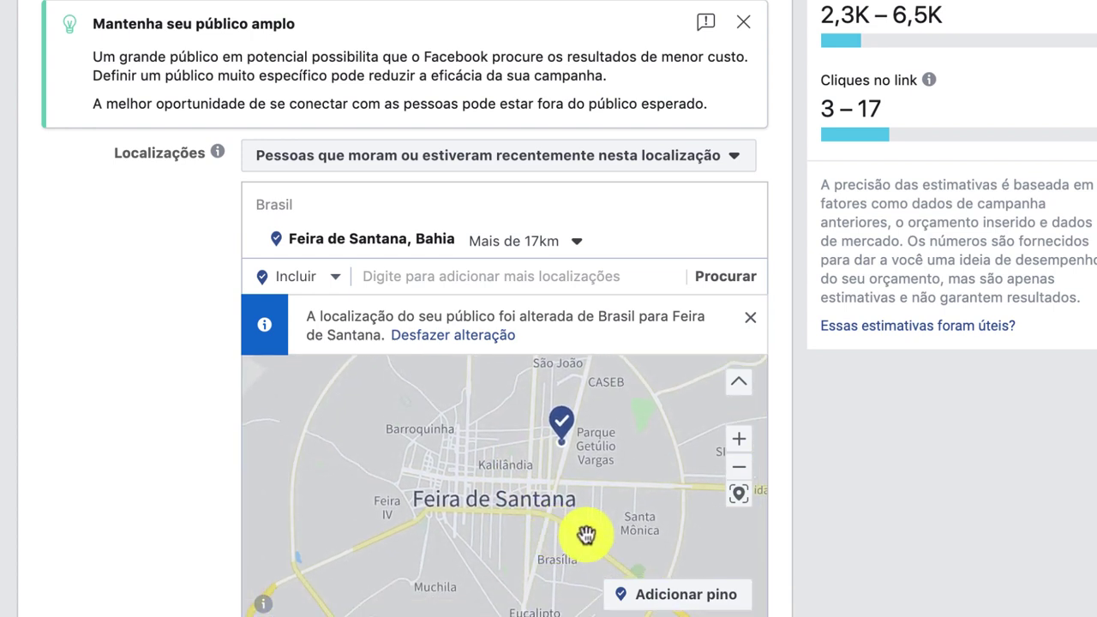
pyautogui.click(739, 439)
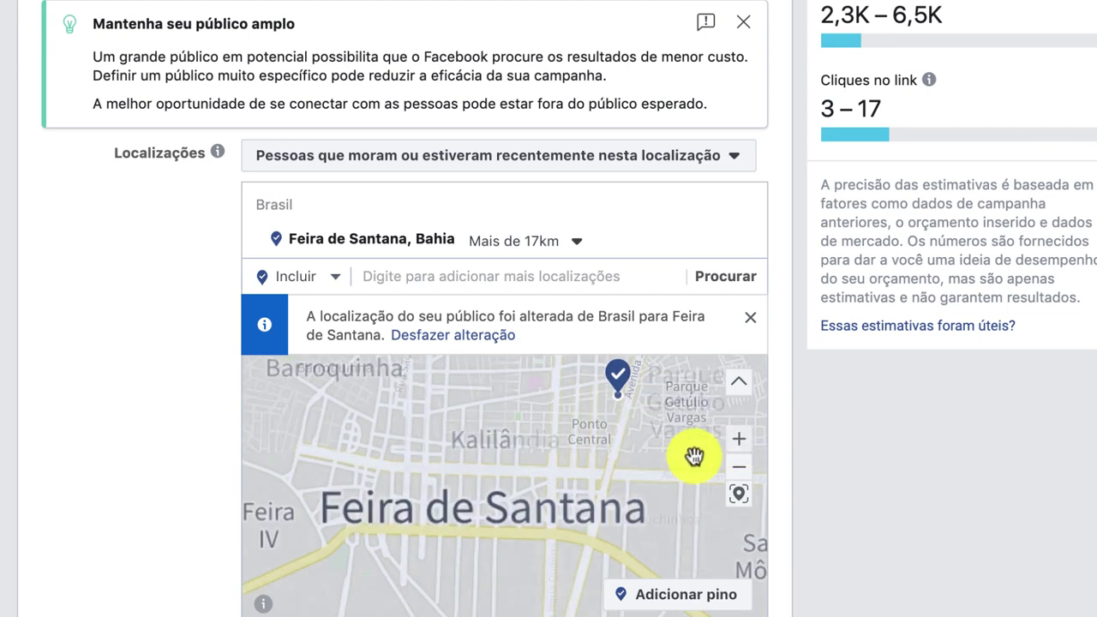
pyautogui.moveTo(564, 534); pyautogui.dragTo(575, 461)
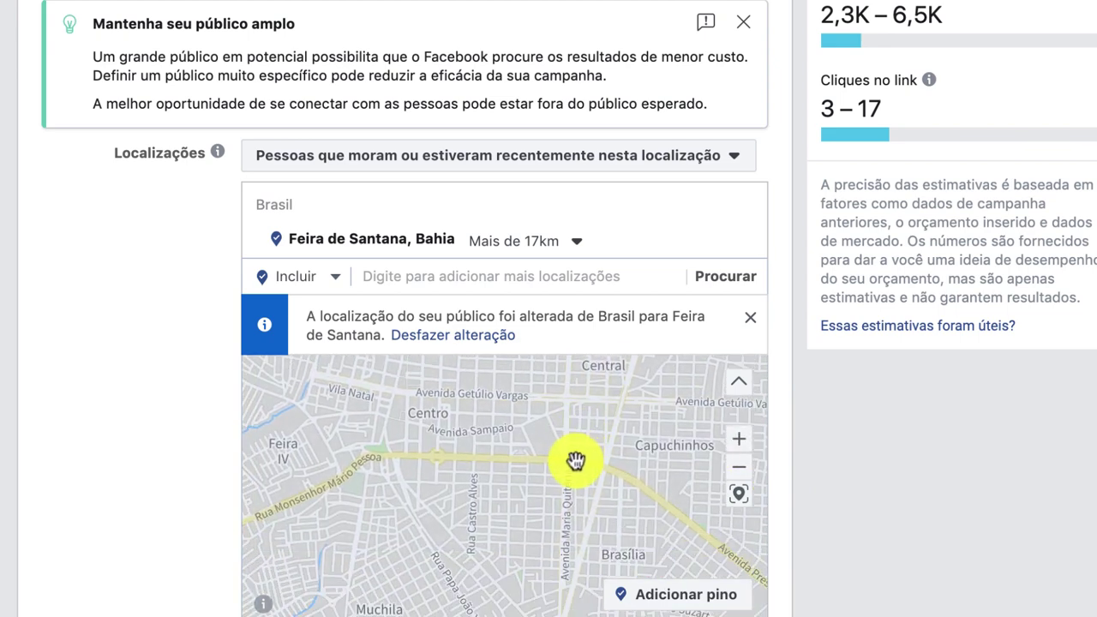
pyautogui.moveTo(549, 511); pyautogui.dragTo(591, 477)
pyautogui.scroll(3, 547, 461)
pyautogui.scroll(2, 592, 477)
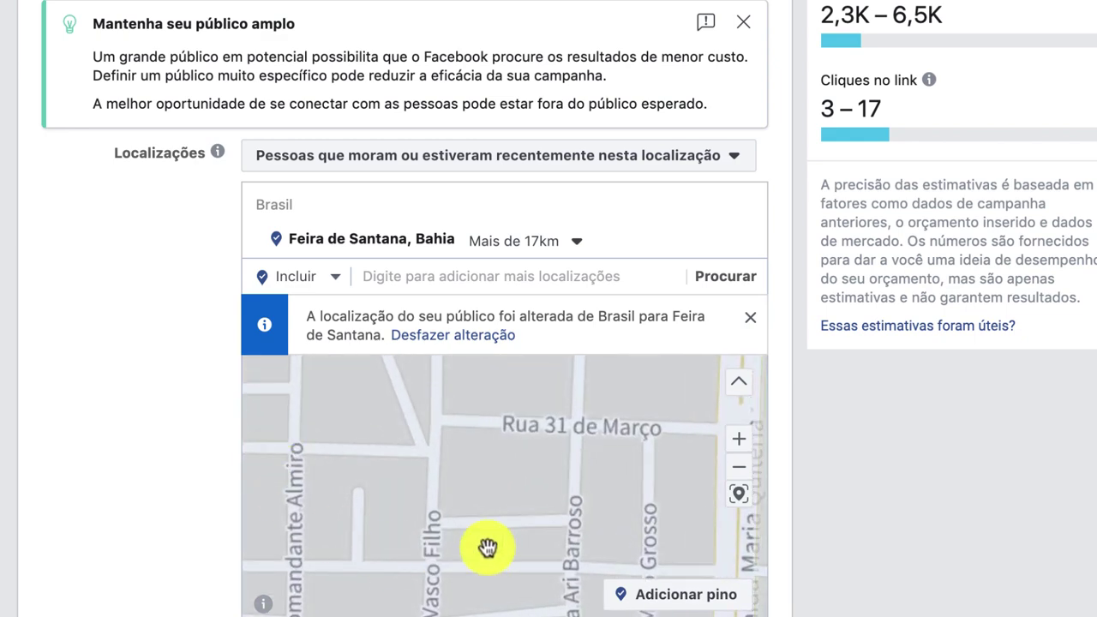
pyautogui.click(742, 473)
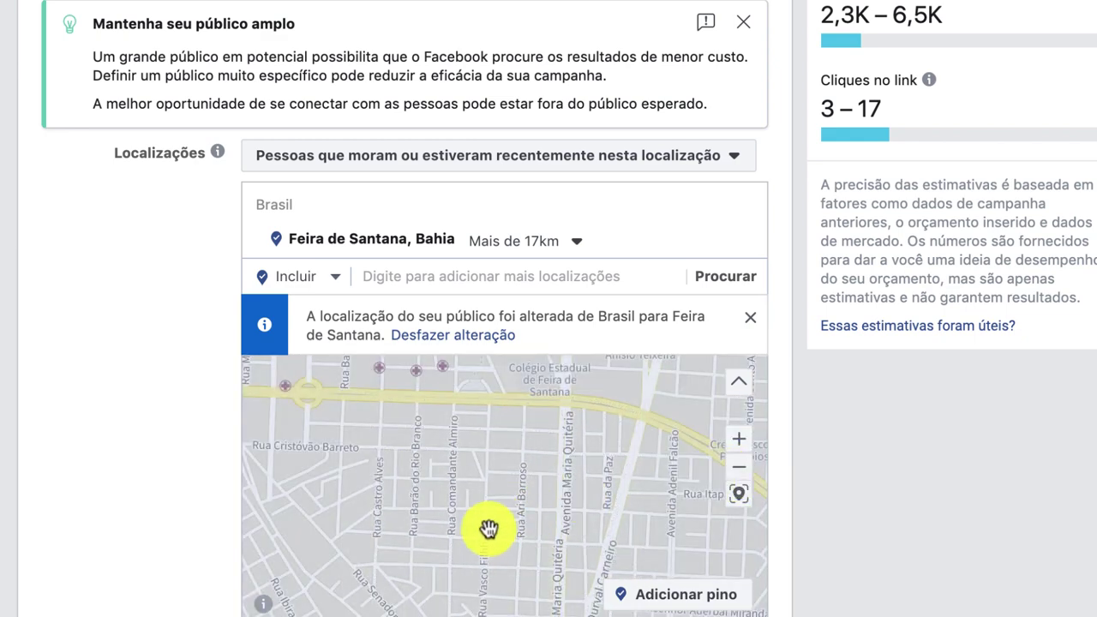
pyautogui.moveTo(489, 521); pyautogui.dragTo(606, 450)
pyautogui.click(743, 477)
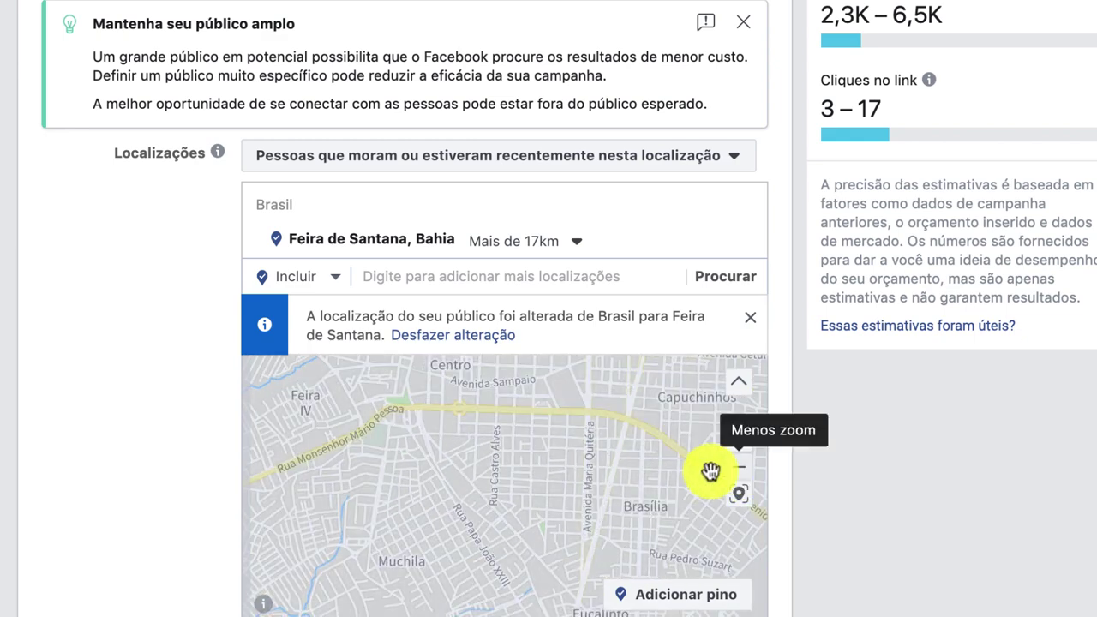
pyautogui.click(743, 476)
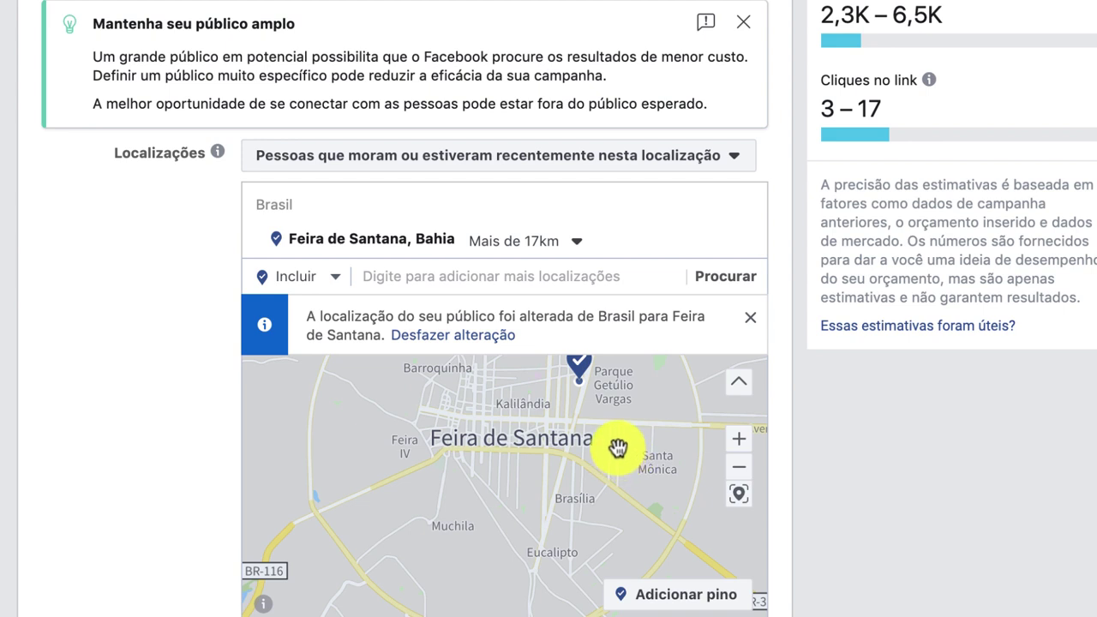
pyautogui.moveTo(618, 448); pyautogui.dragTo(606, 477)
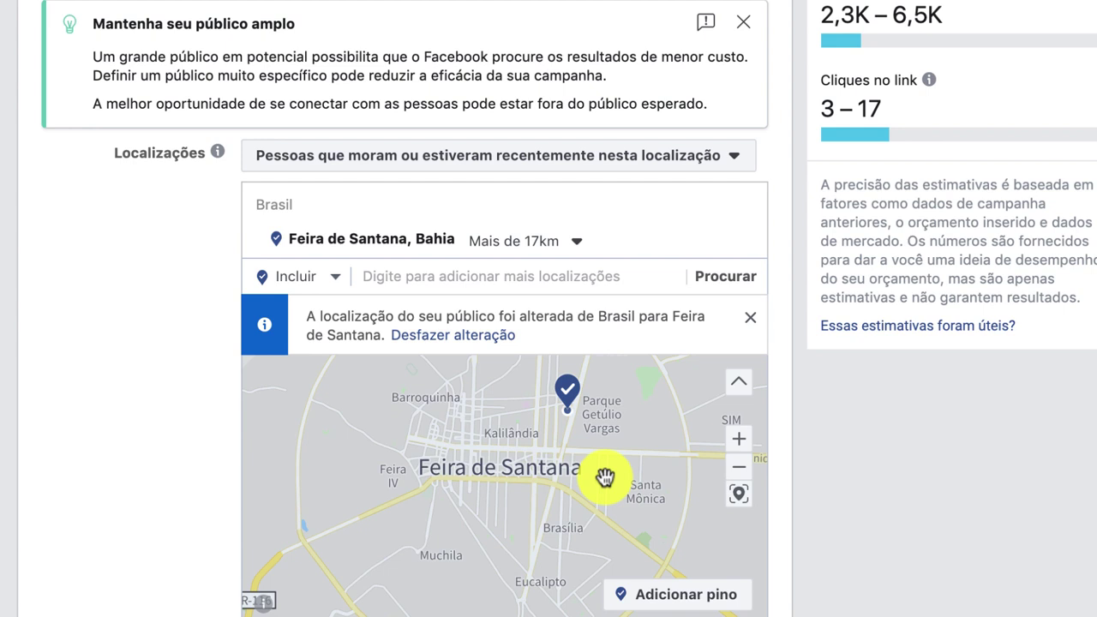
# Step: Place a location pin in central Feira de Santana at about (-12.257, -38.959) and set its radius to 5 km
pyautogui.click(696, 594)
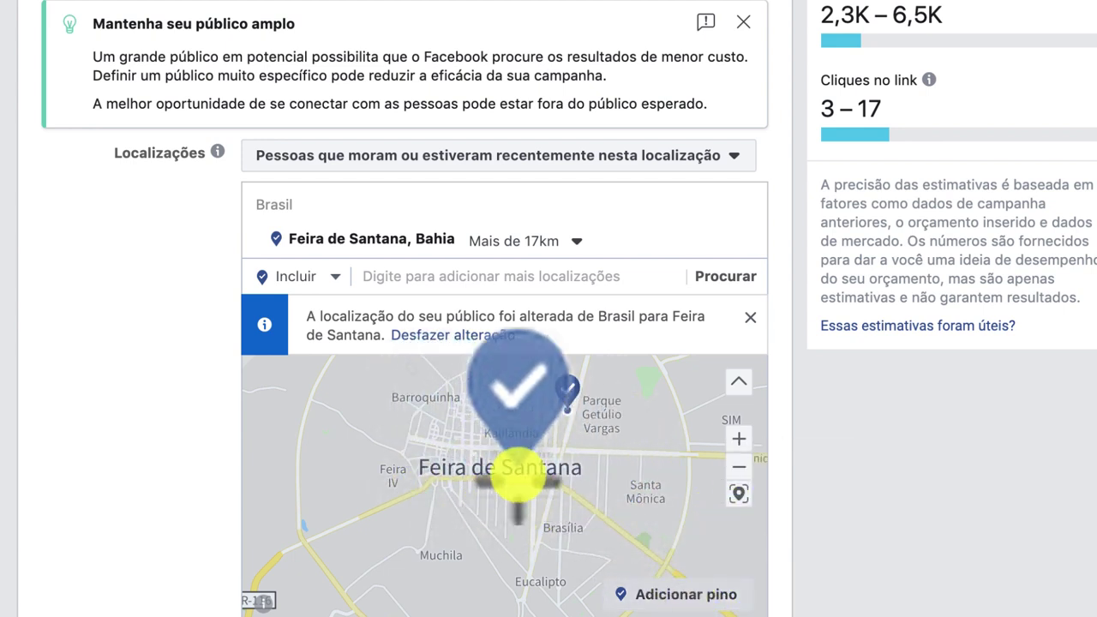
pyautogui.click(503, 465)
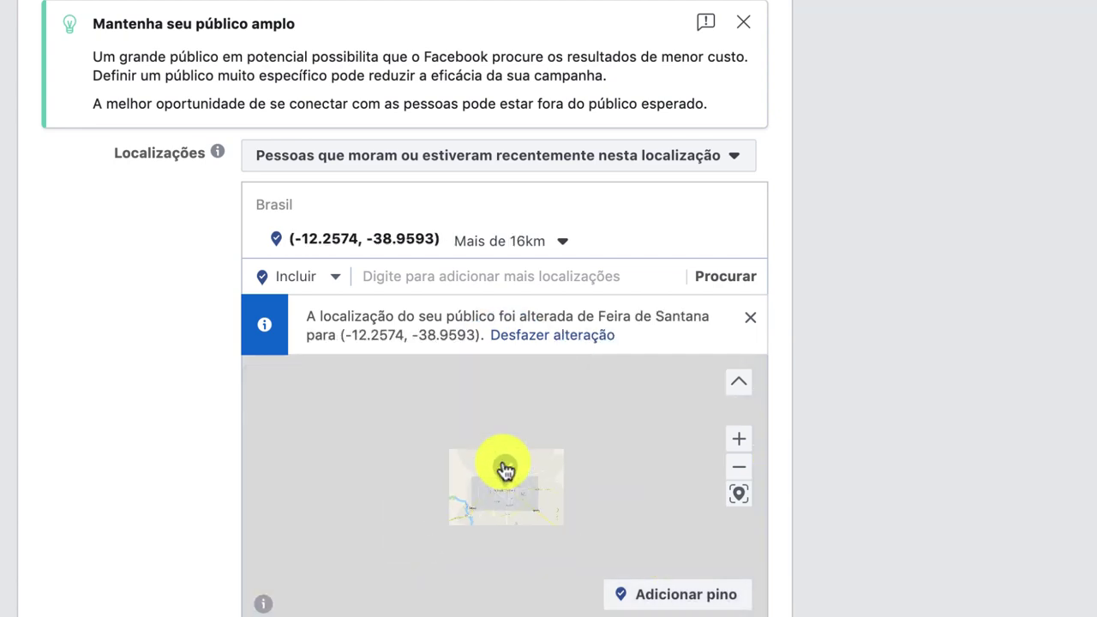
pyautogui.click(562, 245)
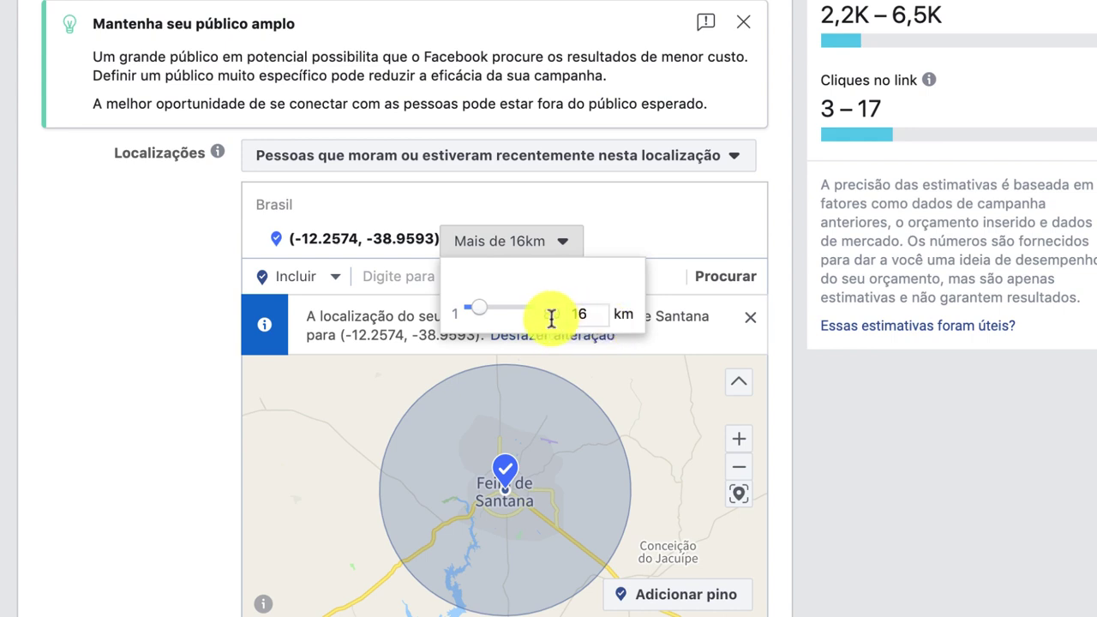
pyautogui.doubleClick(572, 314)
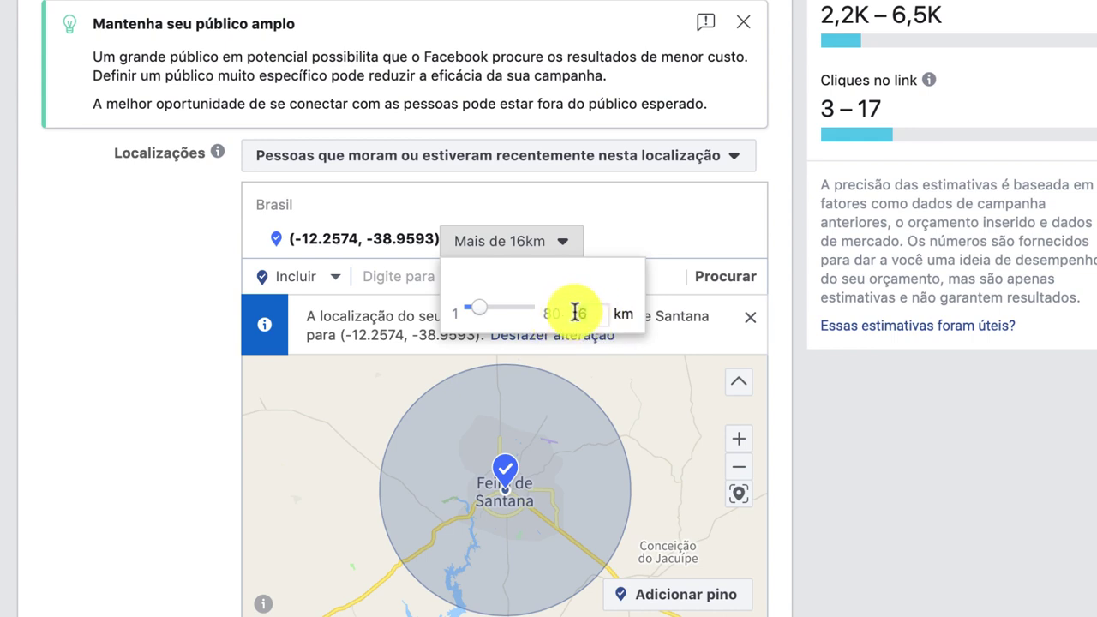
pyautogui.write('5')
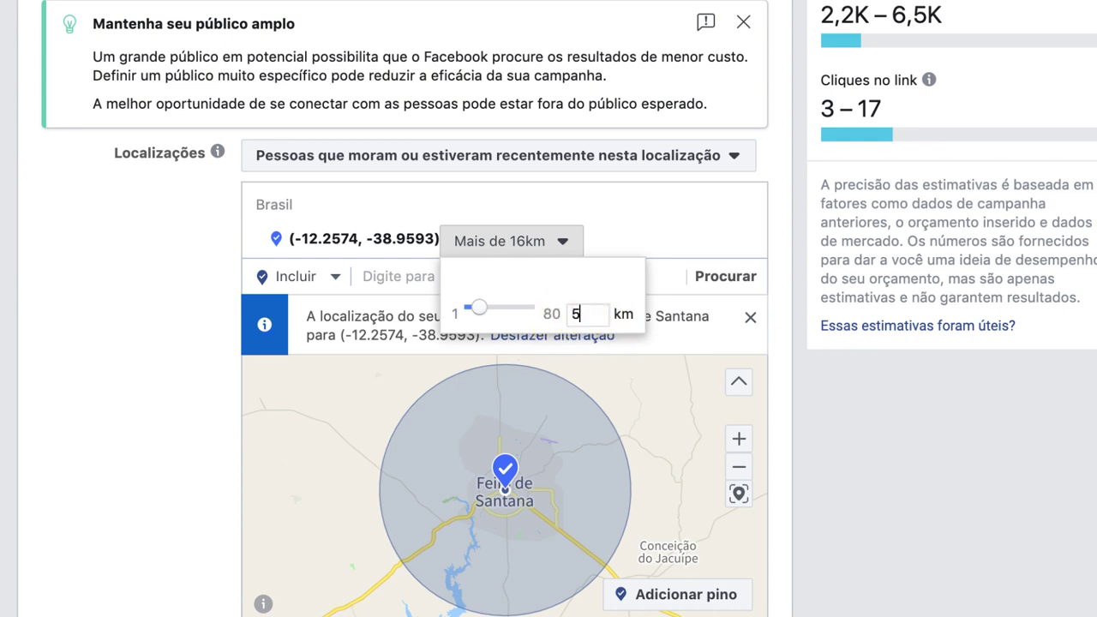
pyautogui.press('Return')
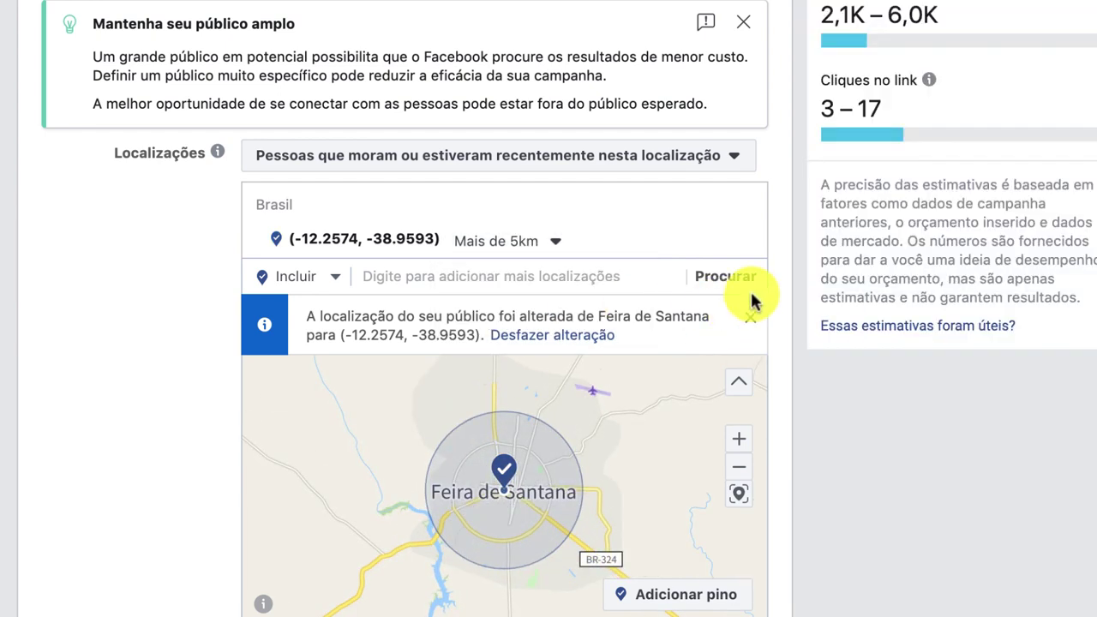
pyautogui.click(556, 241)
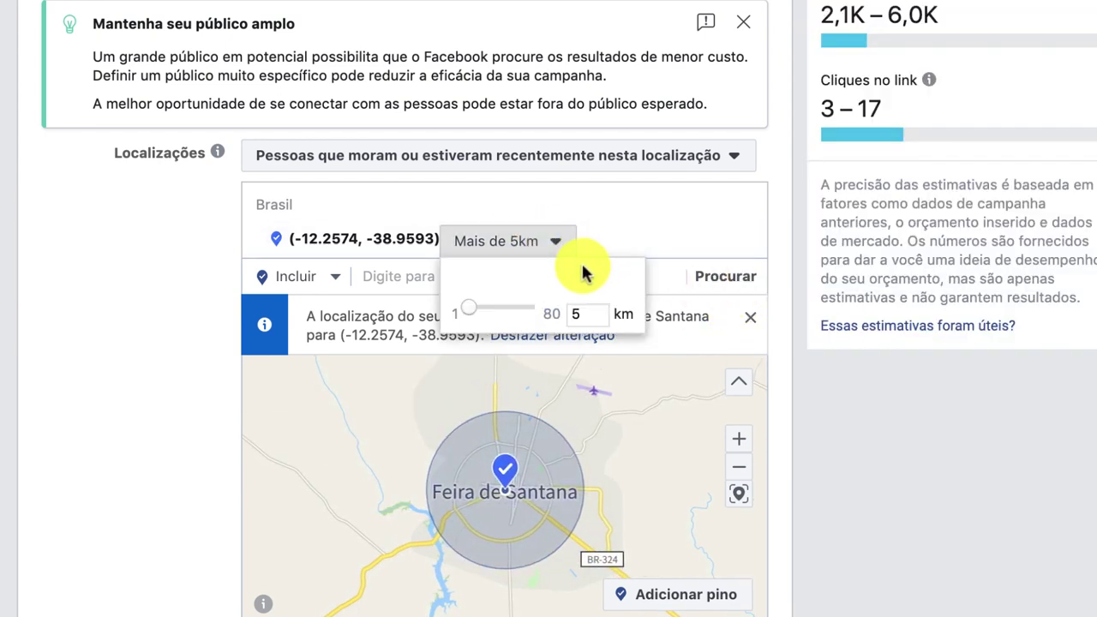
pyautogui.doubleClick(591, 314)
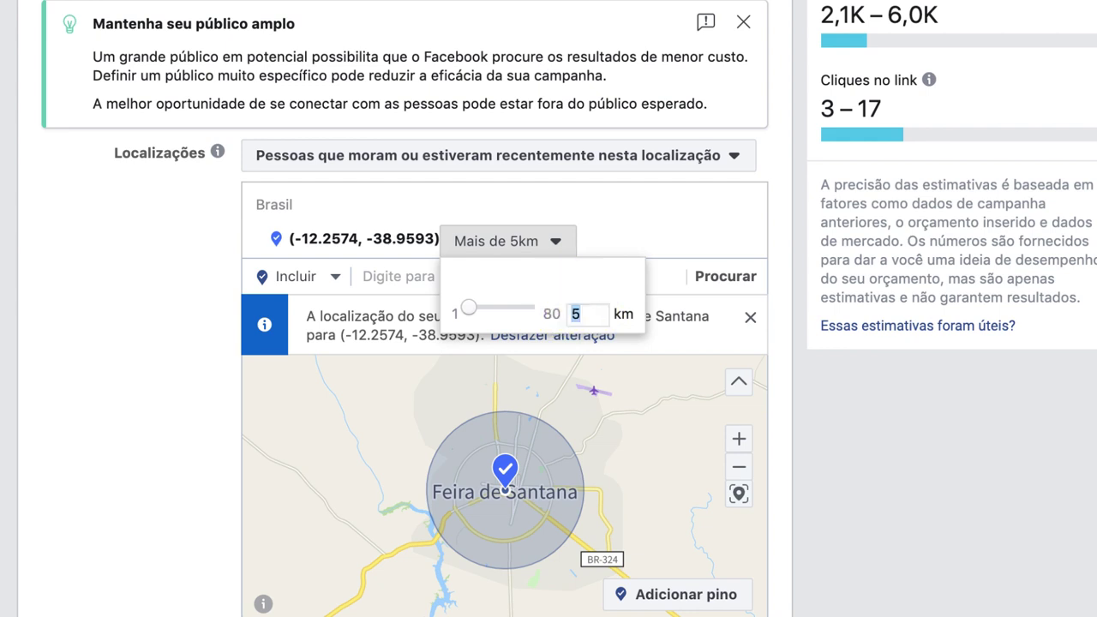
pyautogui.click(906, 454)
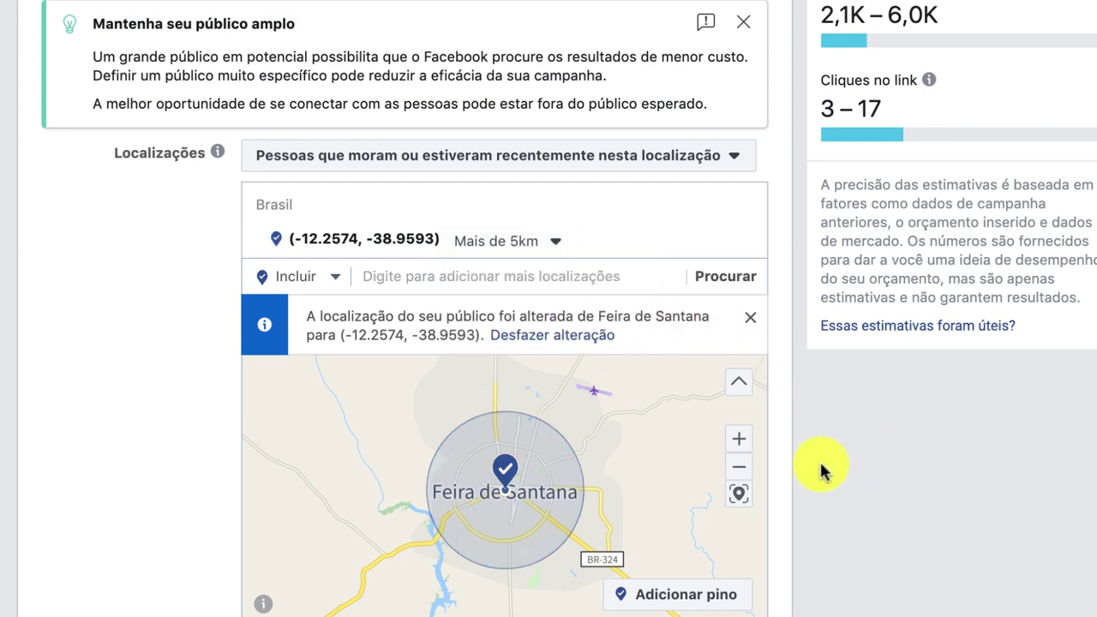
# Step: Examine which neighbourhoods the pin's 5 km radius covers along the southern and northern edges of Feira de Santana
pyautogui.click(739, 438)
pyautogui.scroll(-3, 583, 460)
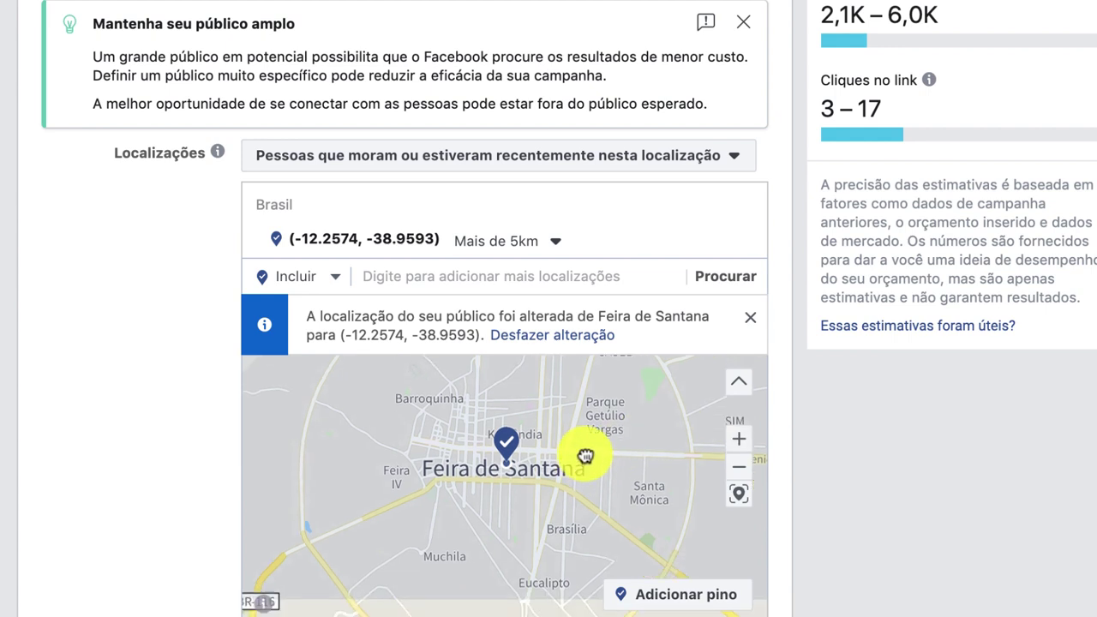
pyautogui.scroll(-4, 574, 463)
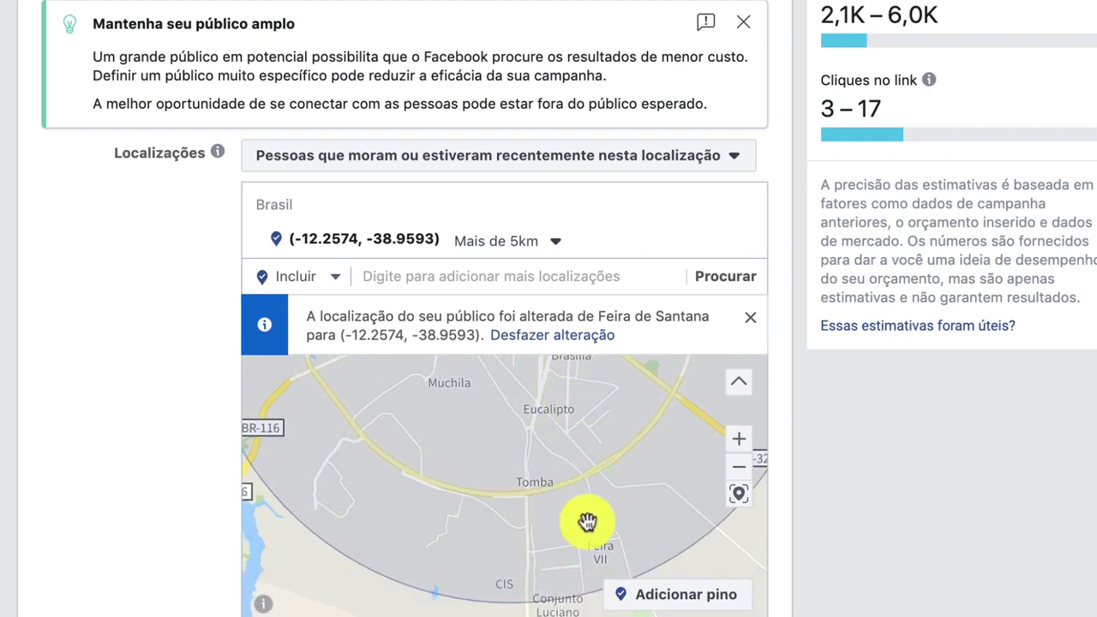
pyautogui.scroll(5, 587, 514)
pyautogui.scroll(8, 573, 587)
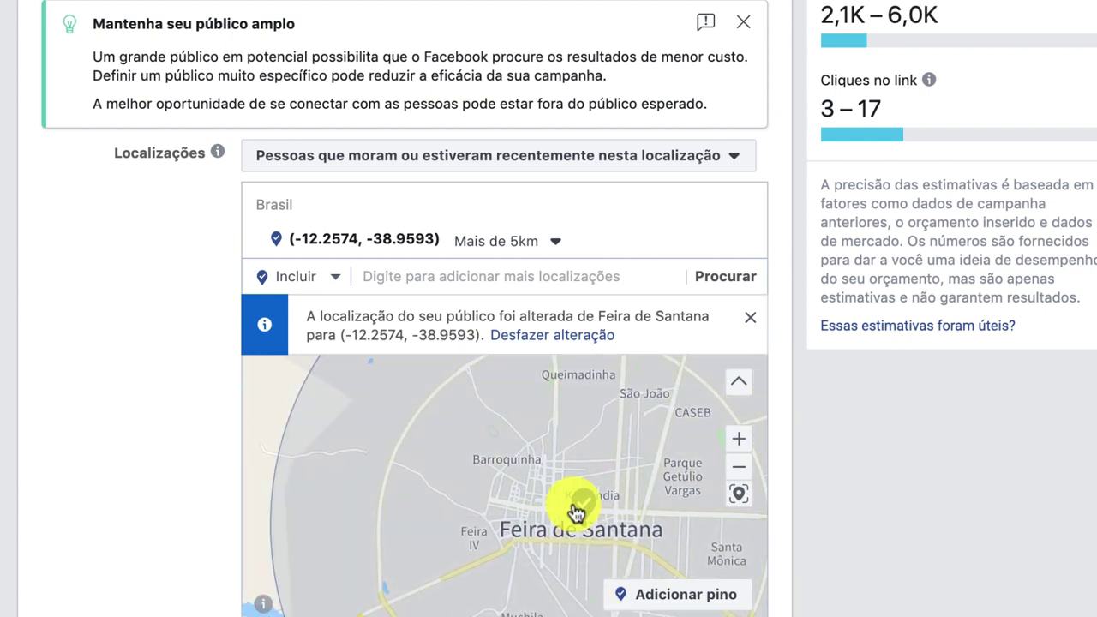
pyautogui.scroll(5, 530, 523)
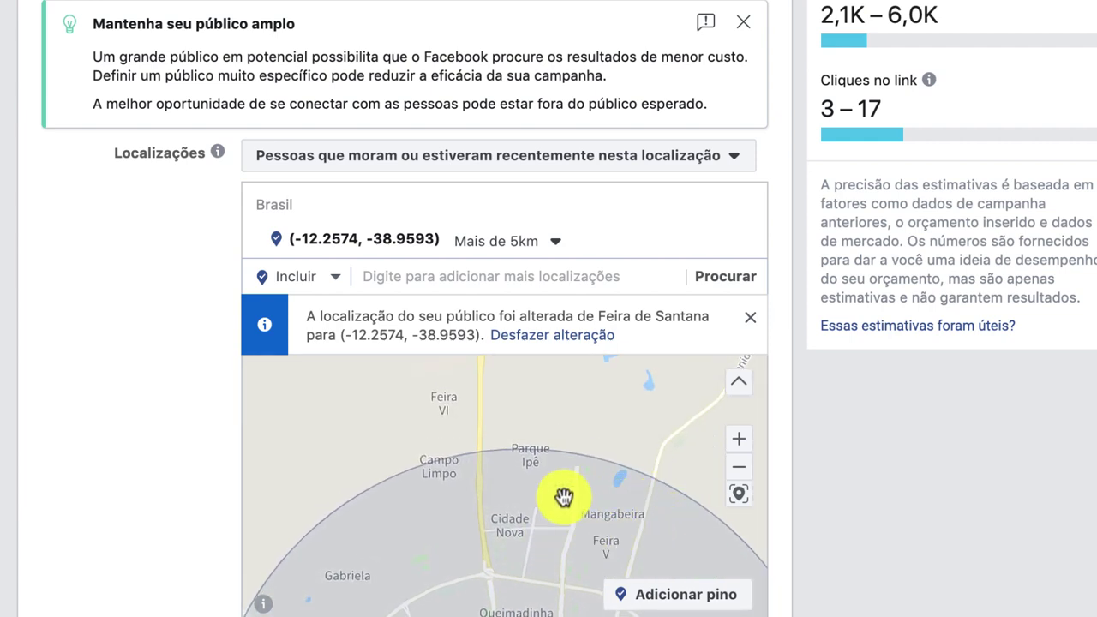
pyautogui.scroll(-4, 557, 506)
pyautogui.moveTo(569, 503); pyautogui.dragTo(549, 399)
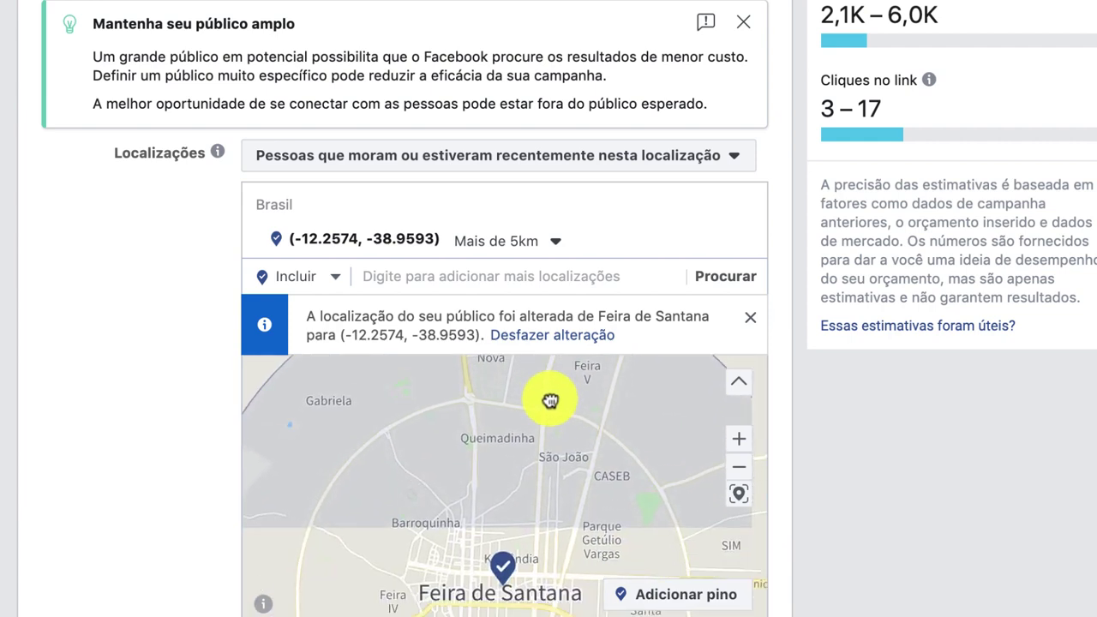
# Step: Place a second pin slightly farther north at about (-12.248, -38.959) and remove the 5 km pin from the locations
pyautogui.click(679, 595)
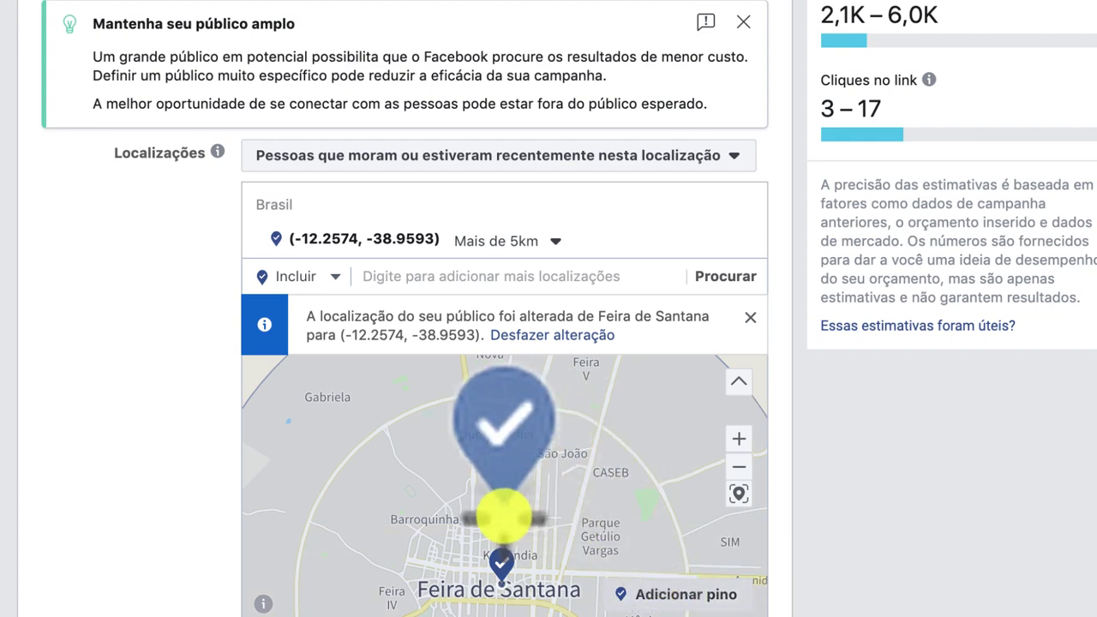
pyautogui.click(504, 515)
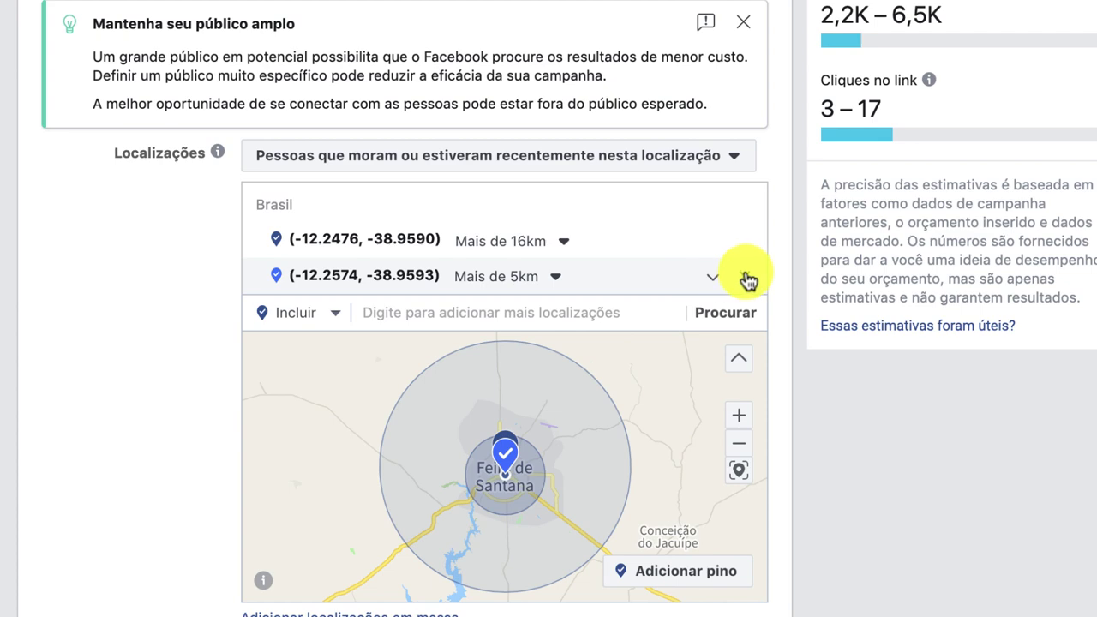
pyautogui.click(744, 276)
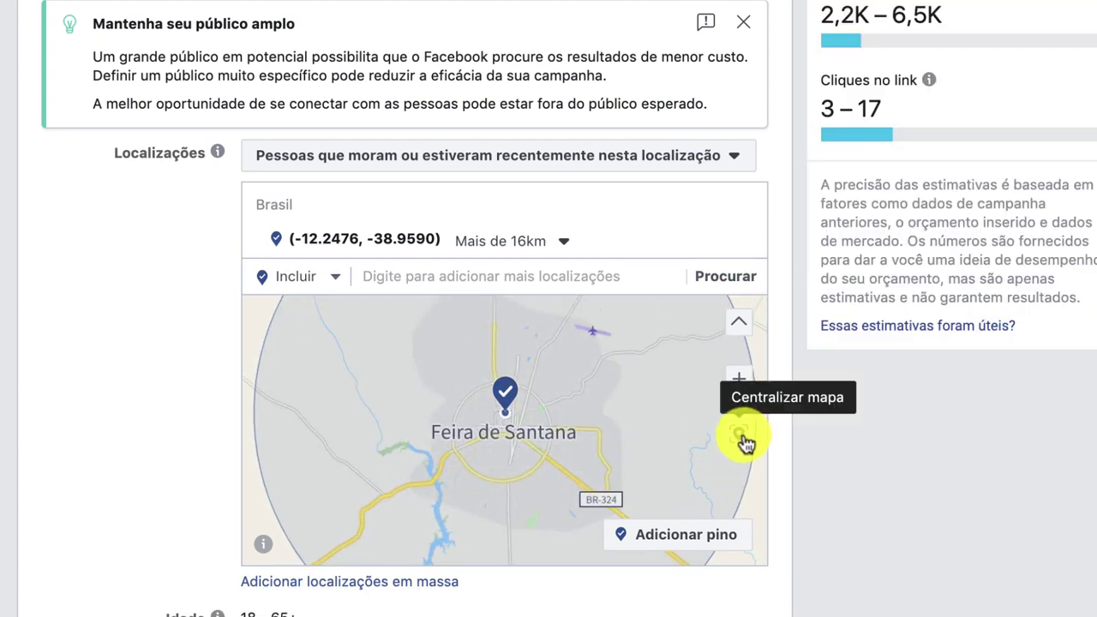
# Step: Set the remaining pin's targeting radius to 6 km and check the area it covers on the map
pyautogui.click(739, 379)
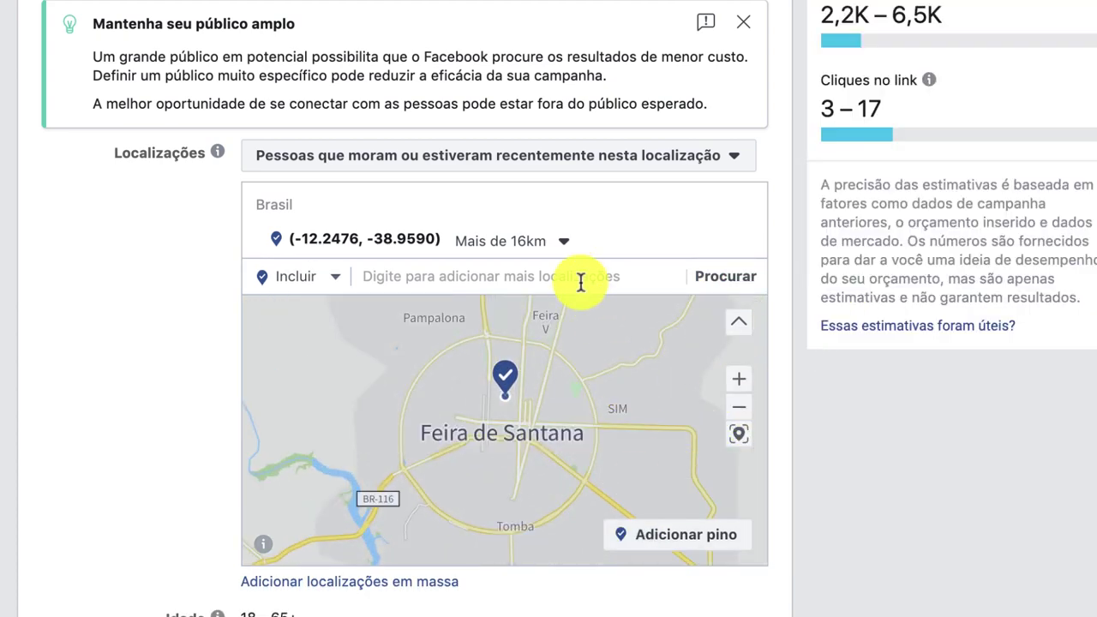
pyautogui.click(553, 242)
pyautogui.doubleClick(581, 314)
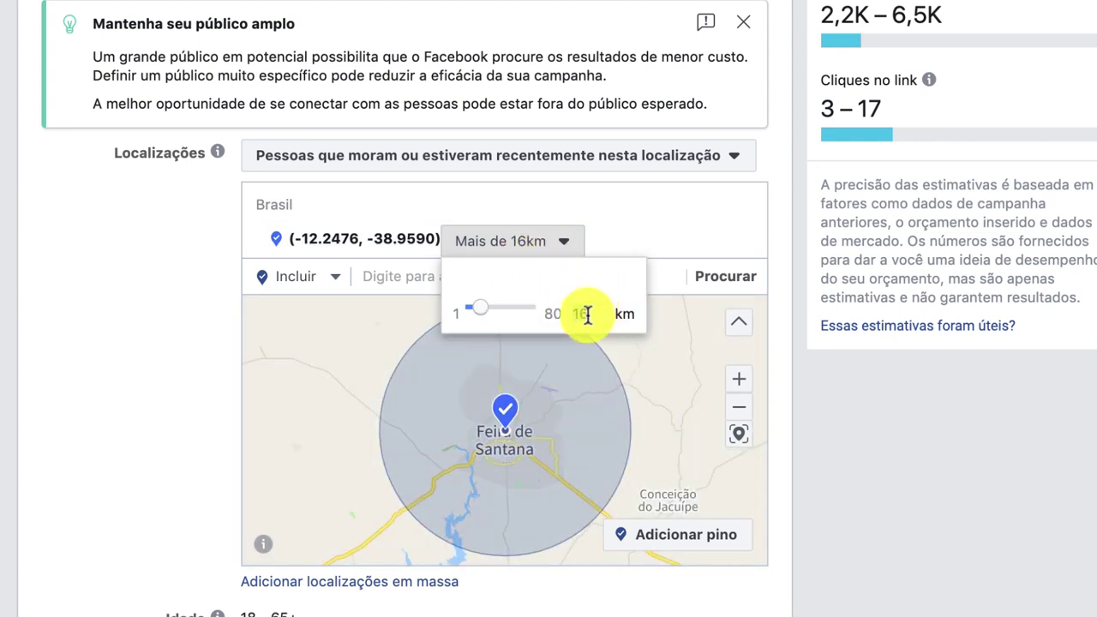
pyautogui.write('5')
pyautogui.press('BackSpace')
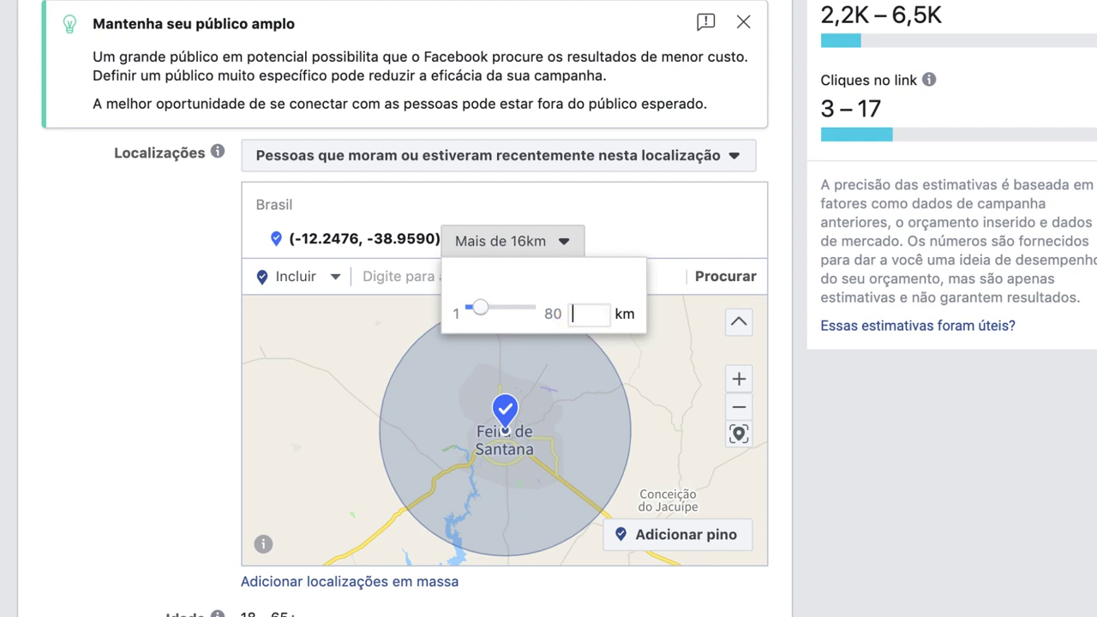
pyautogui.press('Return')
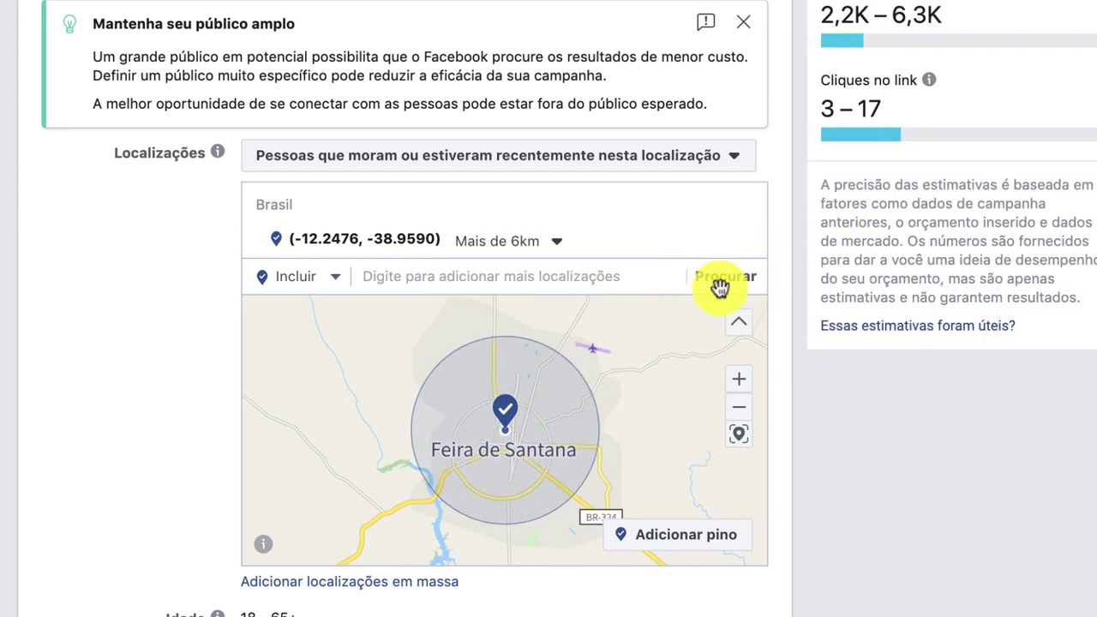
pyautogui.click(738, 378)
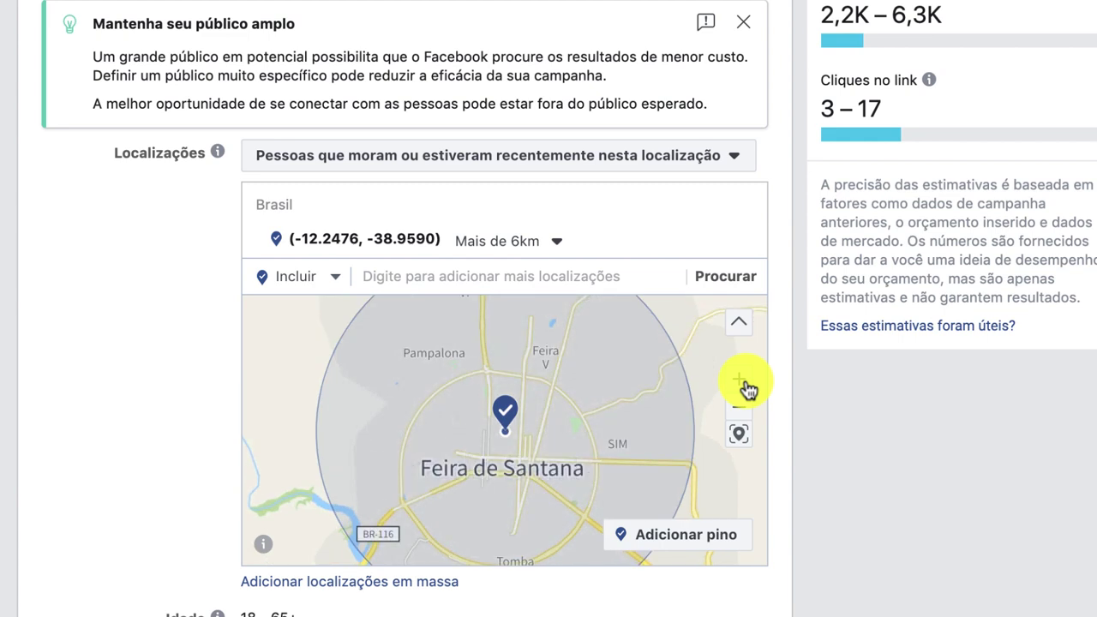
pyautogui.moveTo(600, 372); pyautogui.dragTo(626, 400)
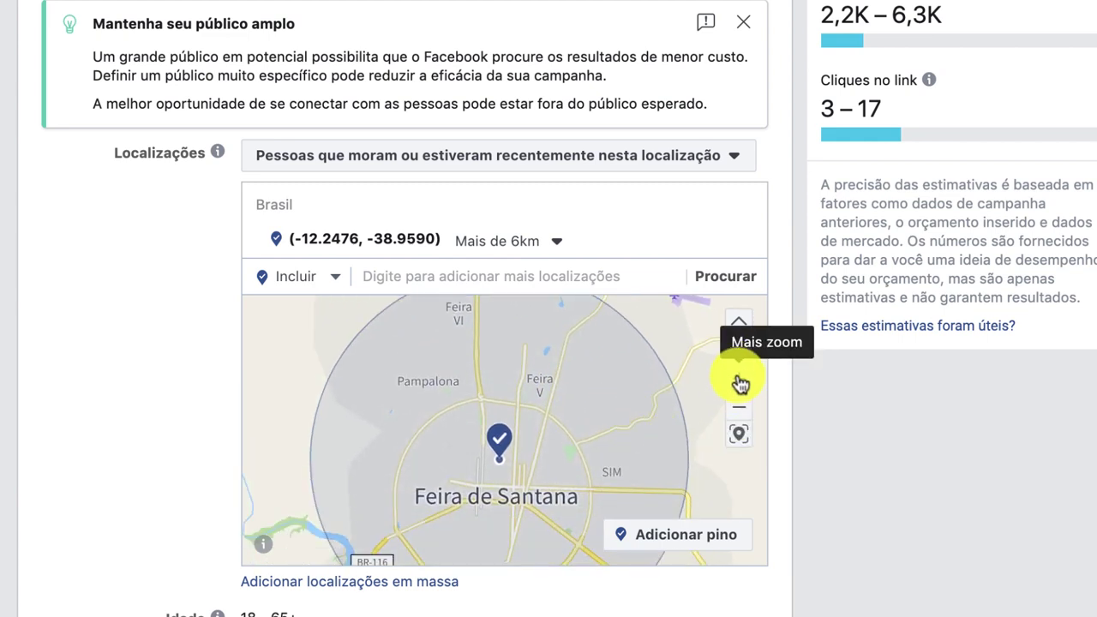
# Step: Examine which northern neighbourhoods of Feira de Santana, around Mangabeira and Conjunto João Paulo II, the pin's 6 km radius covers
pyautogui.click(738, 379)
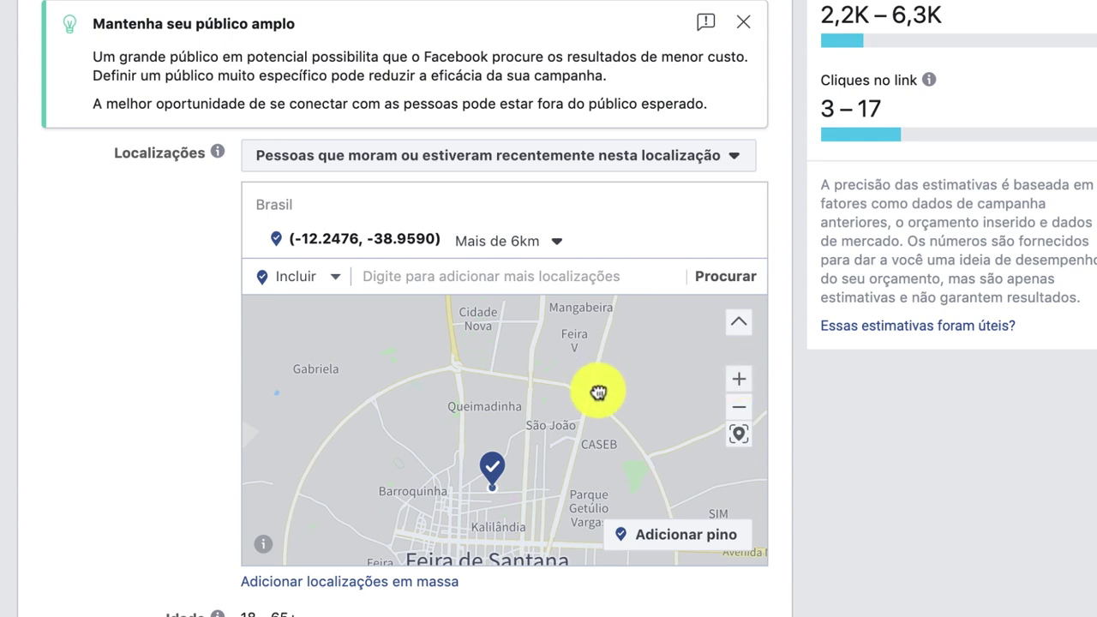
pyautogui.moveTo(567, 424); pyautogui.dragTo(529, 511)
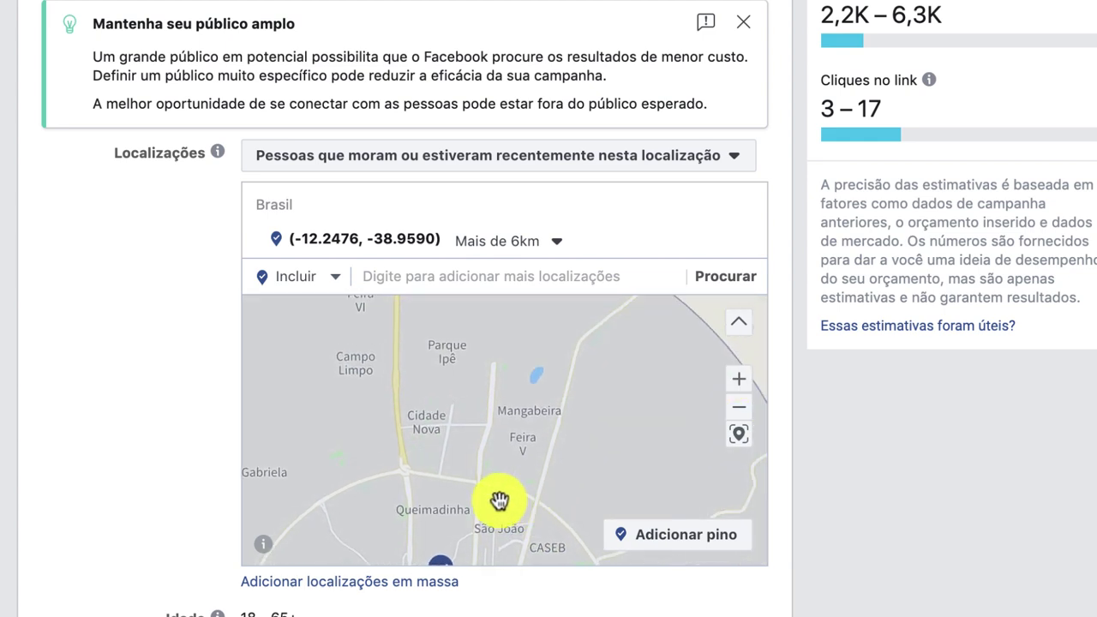
pyautogui.click(741, 408)
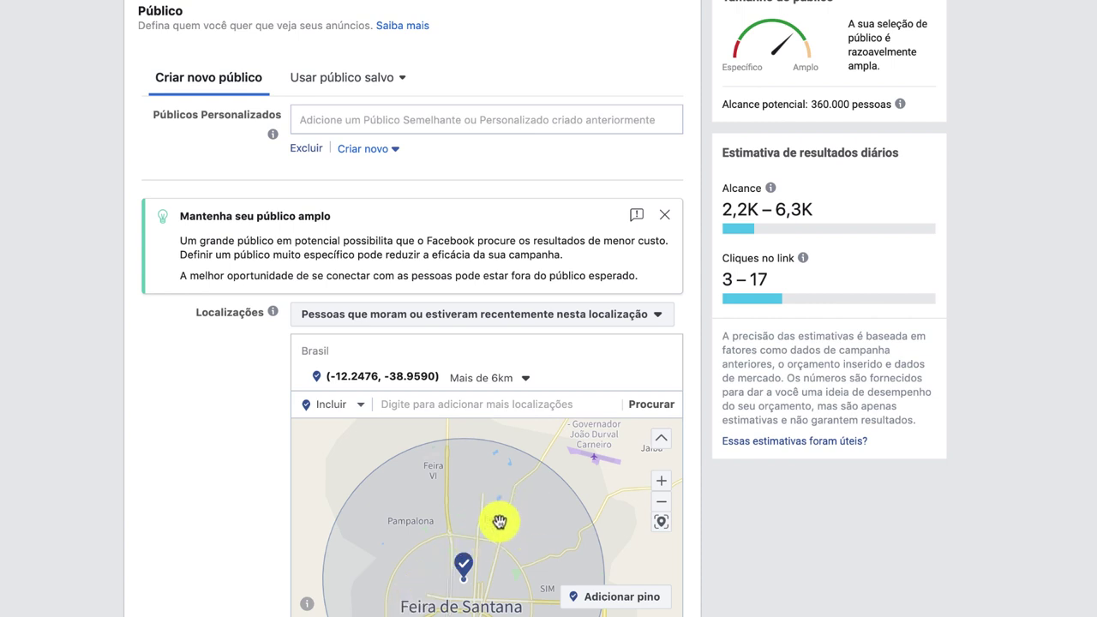
pyautogui.click(661, 481)
pyautogui.scroll(-2, 511, 575)
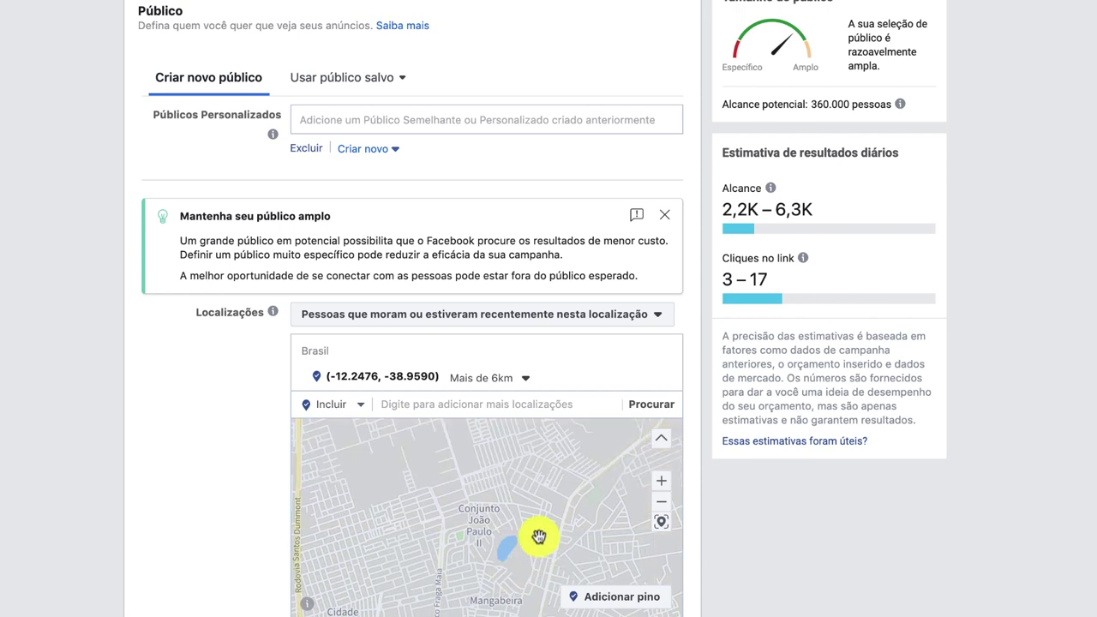
pyautogui.click(661, 510)
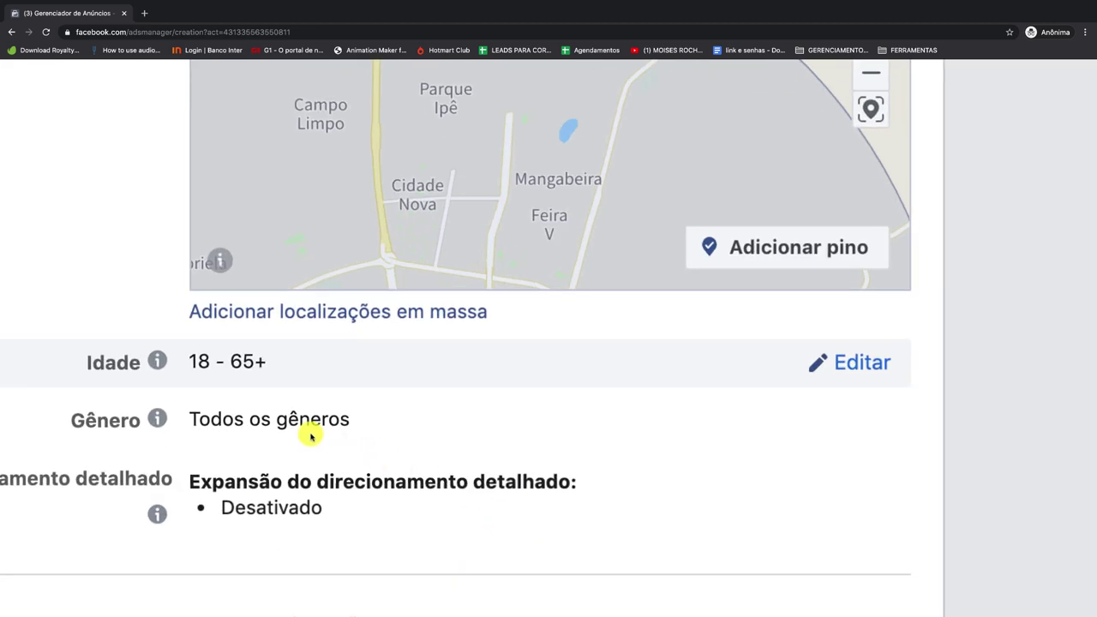
# Step: Set the audience's minimum age to 24, with 65+ as the upper limit
pyautogui.click(850, 364)
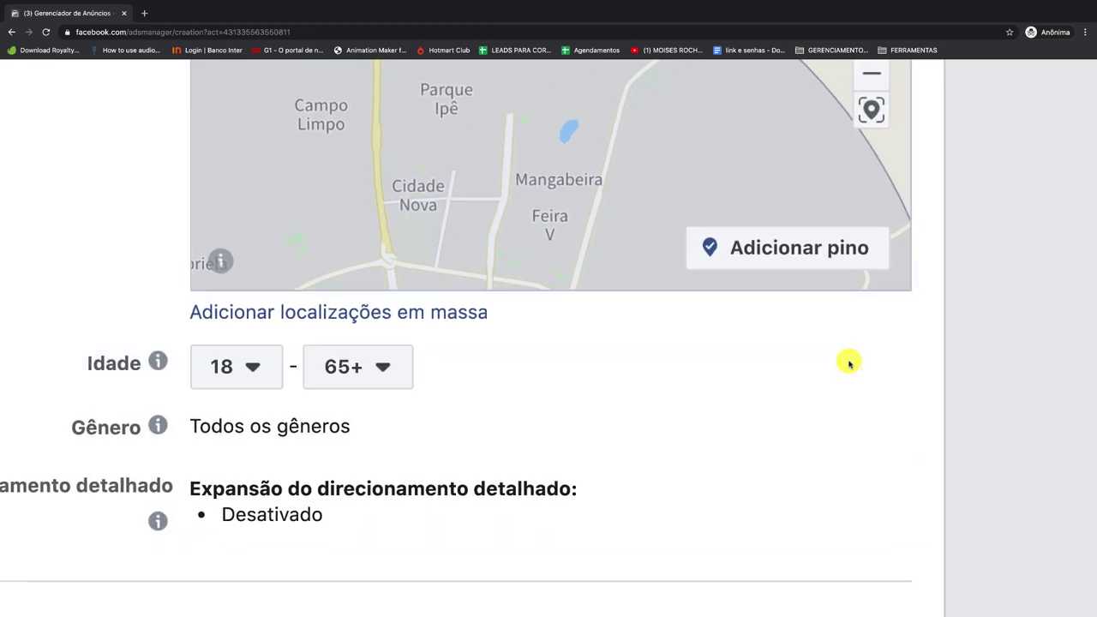
pyautogui.hscroll(-3, 265, 362)
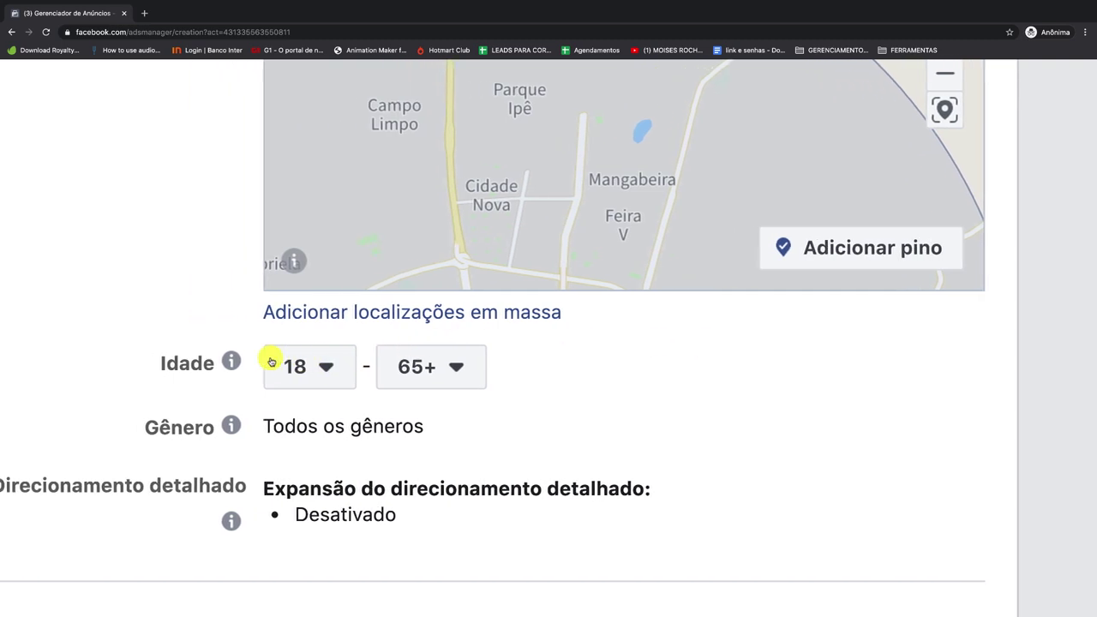
pyautogui.click(382, 372)
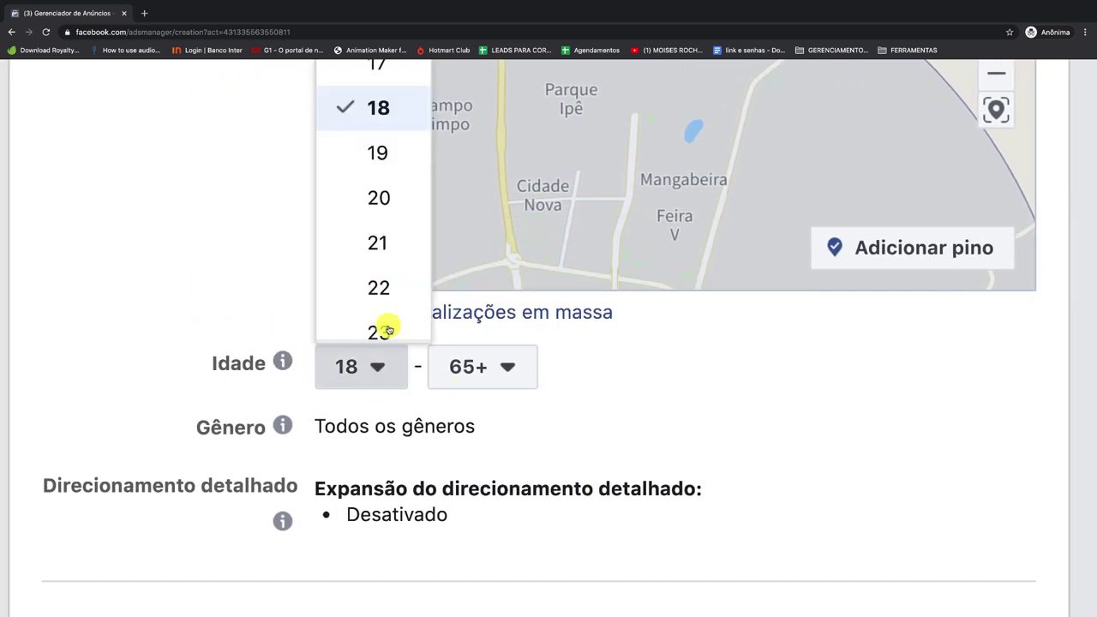
pyautogui.scroll(-2, 393, 310)
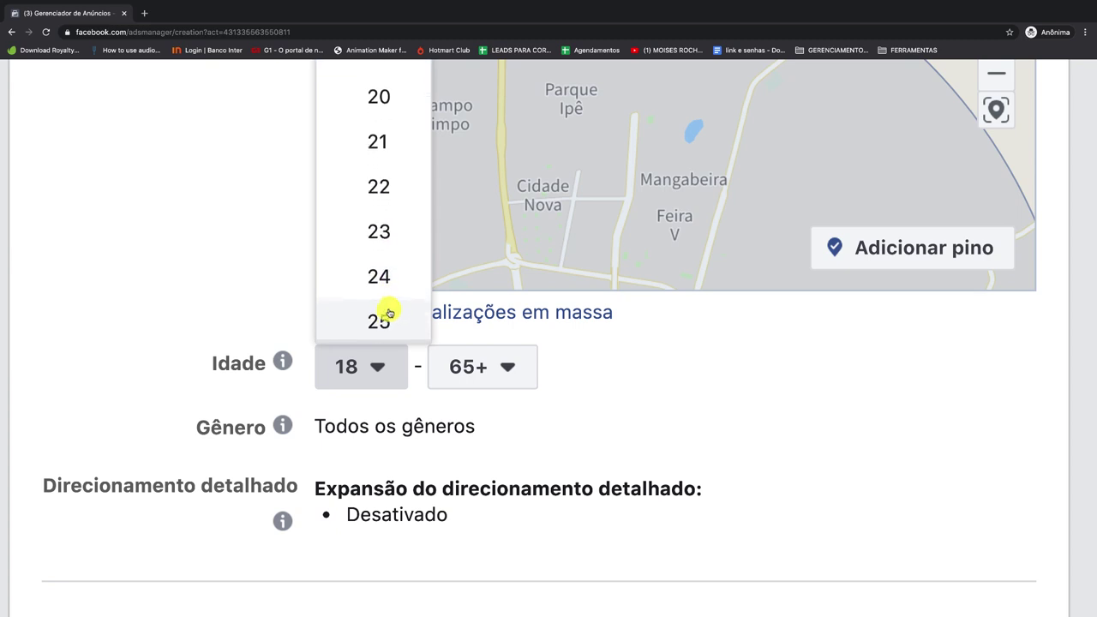
pyautogui.press('Return')
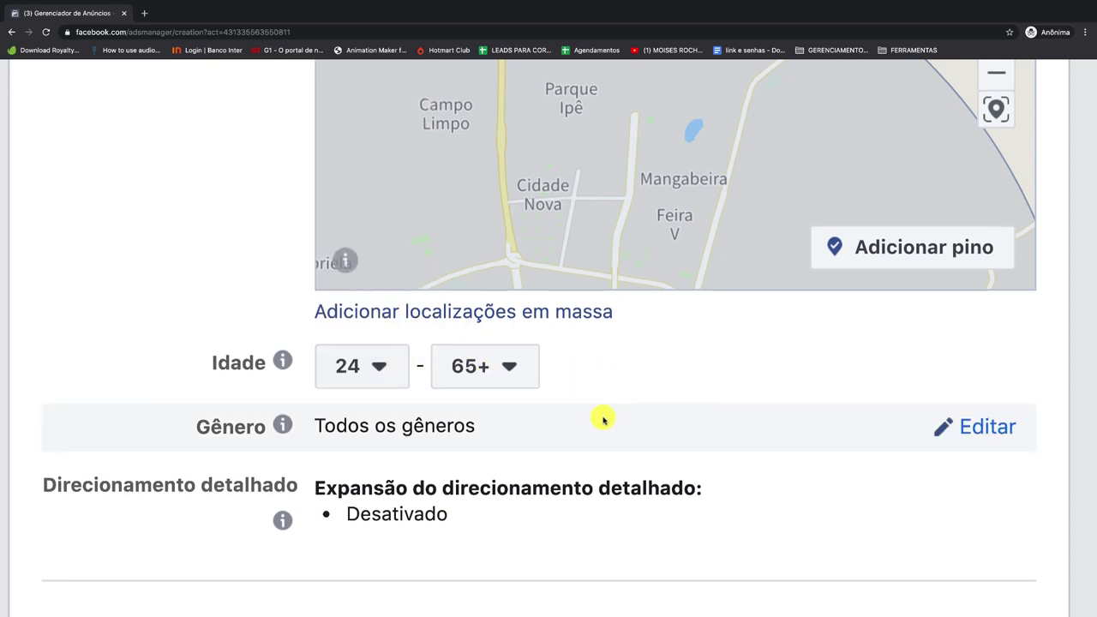
# Step: Review the location audience types and keep "Pessoas que moram ou estiveram recentemente nesta localização" as the choice
pyautogui.scroll(-4, 603, 420)
pyautogui.scroll(-5, 603, 418)
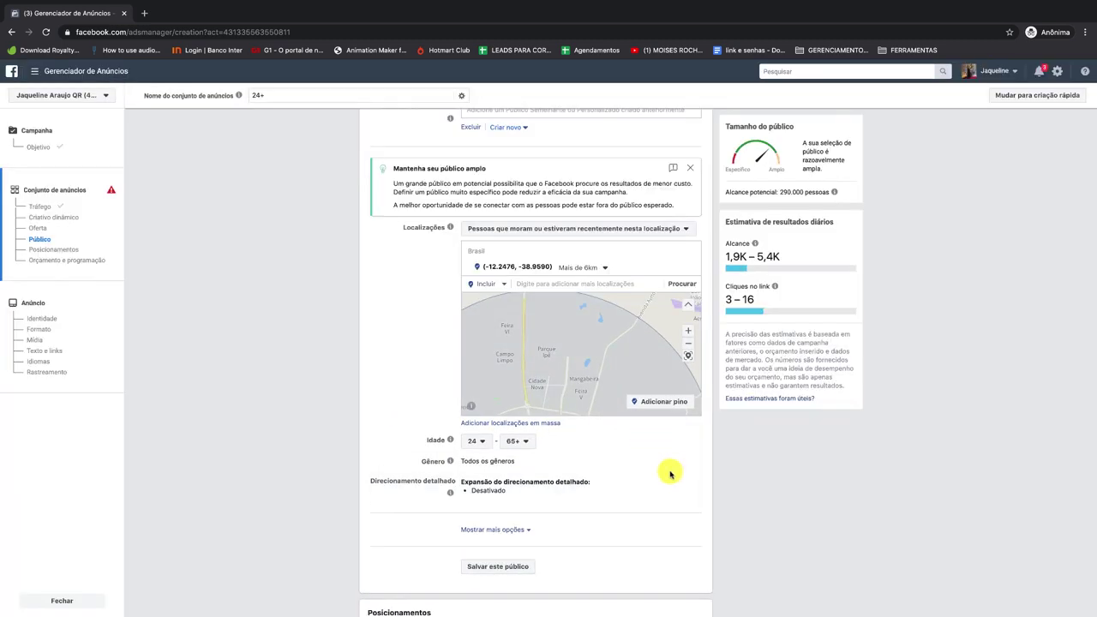
pyautogui.scroll(-1, 669, 473)
pyautogui.scroll(1, 666, 473)
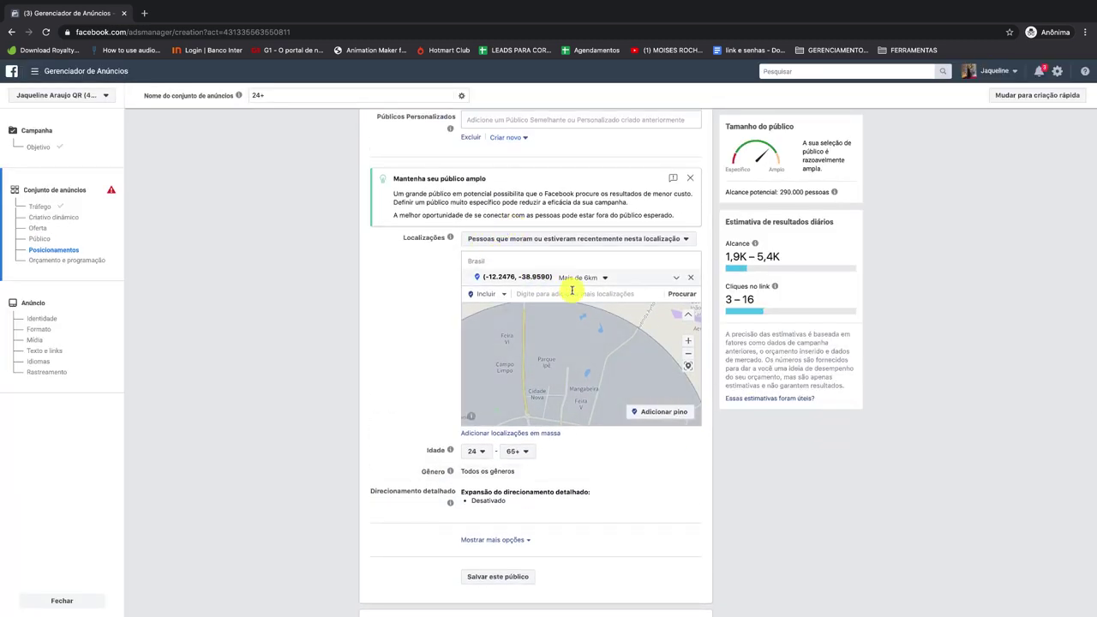
pyautogui.doubleClick(401, 240)
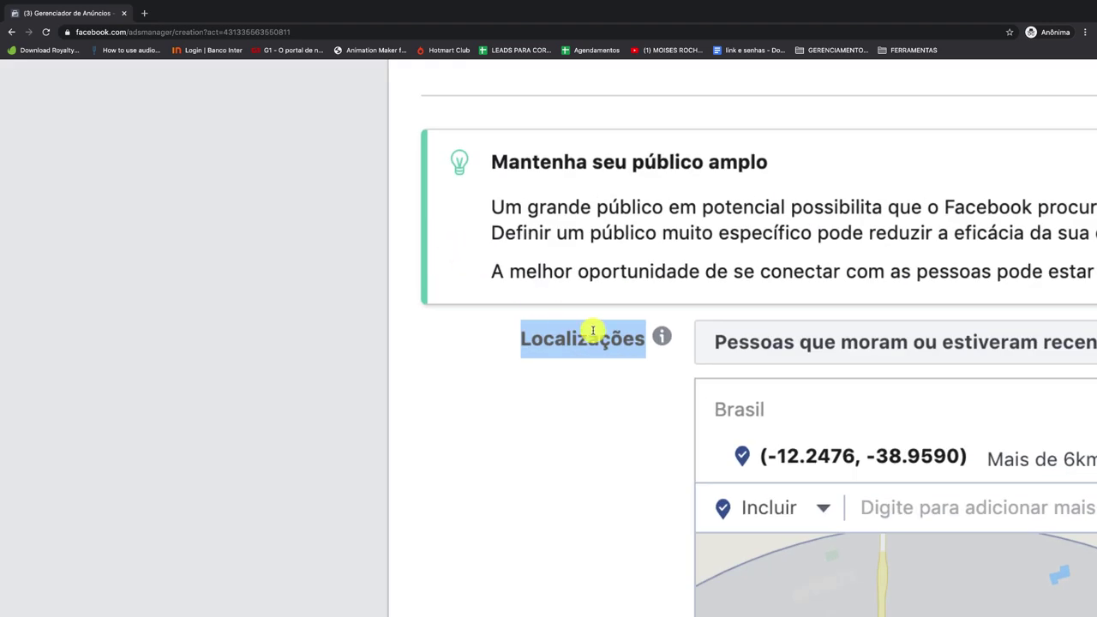
pyautogui.hscroll(5, 591, 333)
pyautogui.scroll(-1, 414, 332)
pyautogui.hscroll(1, 414, 332)
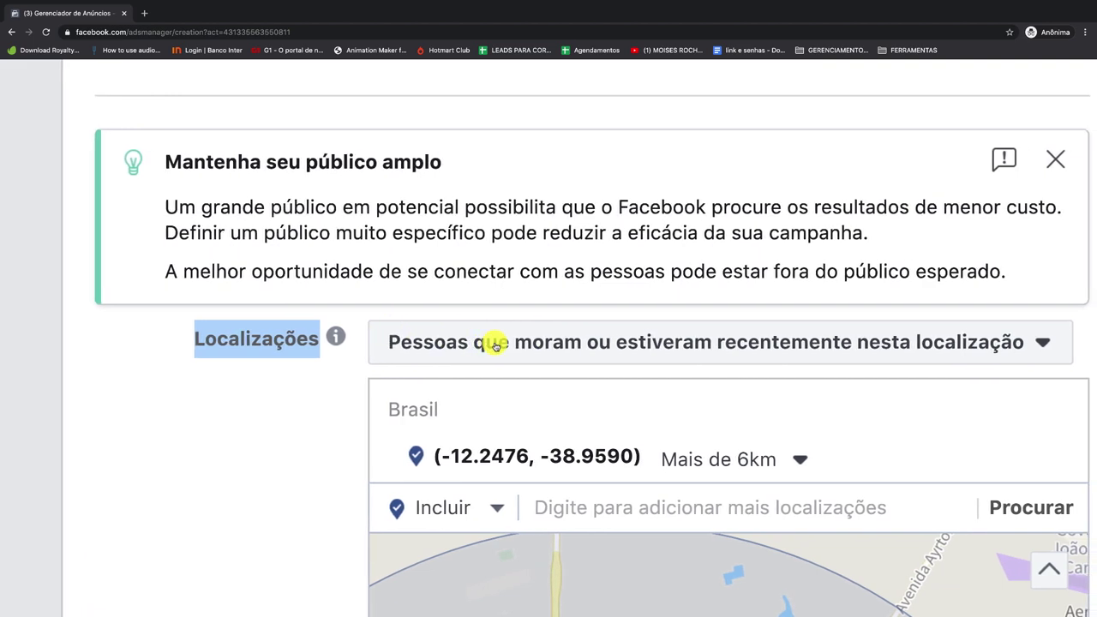
pyautogui.moveTo(305, 282)
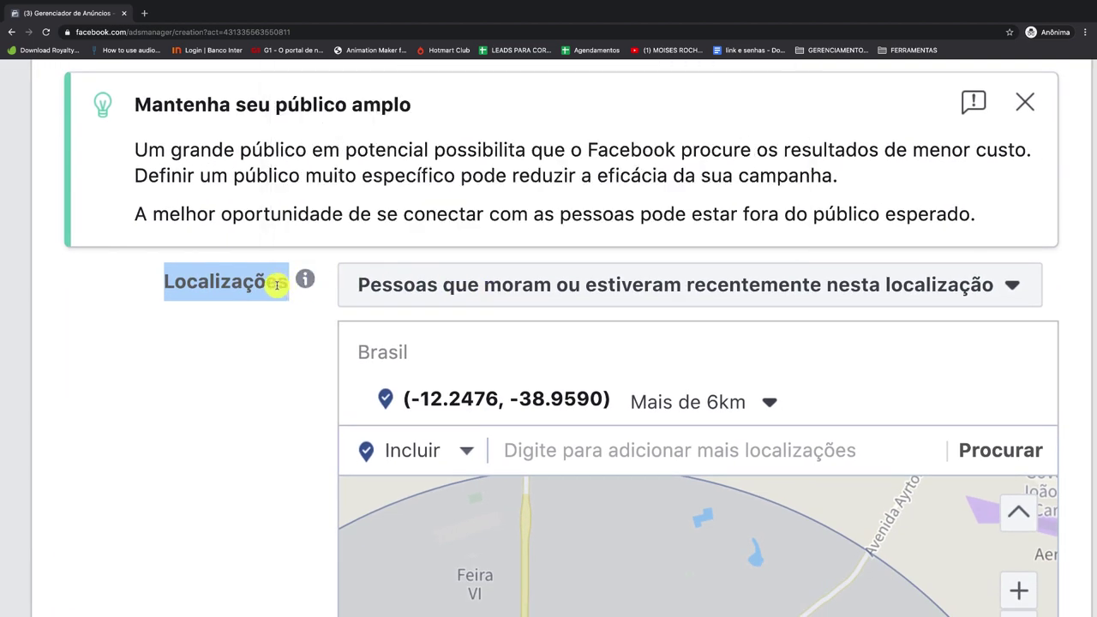
pyautogui.hscroll(1, 530, 302)
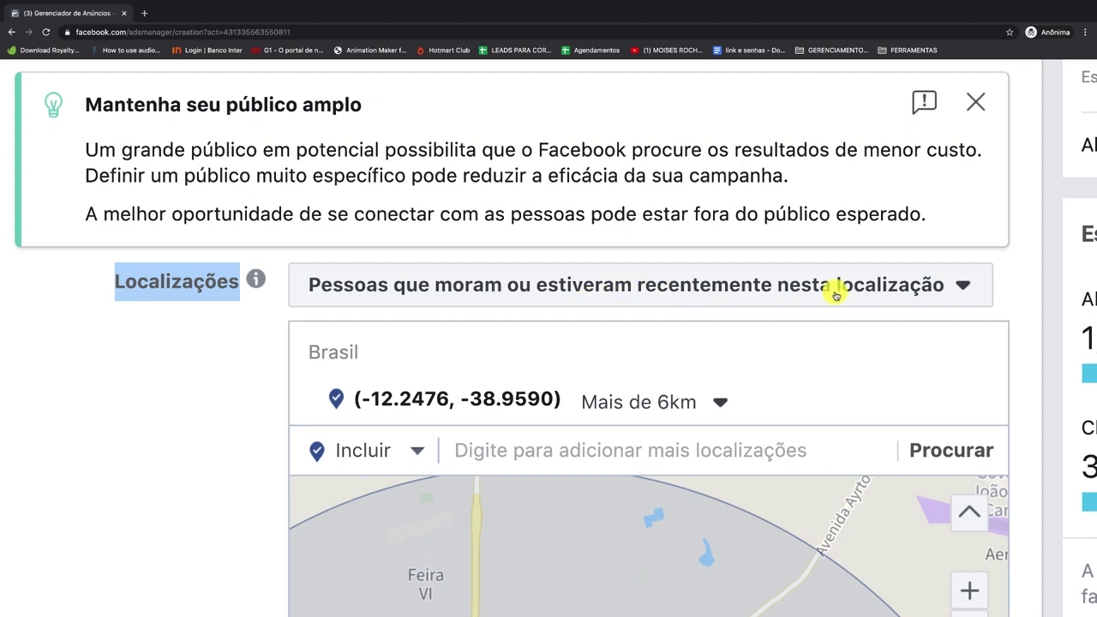
pyautogui.click(868, 293)
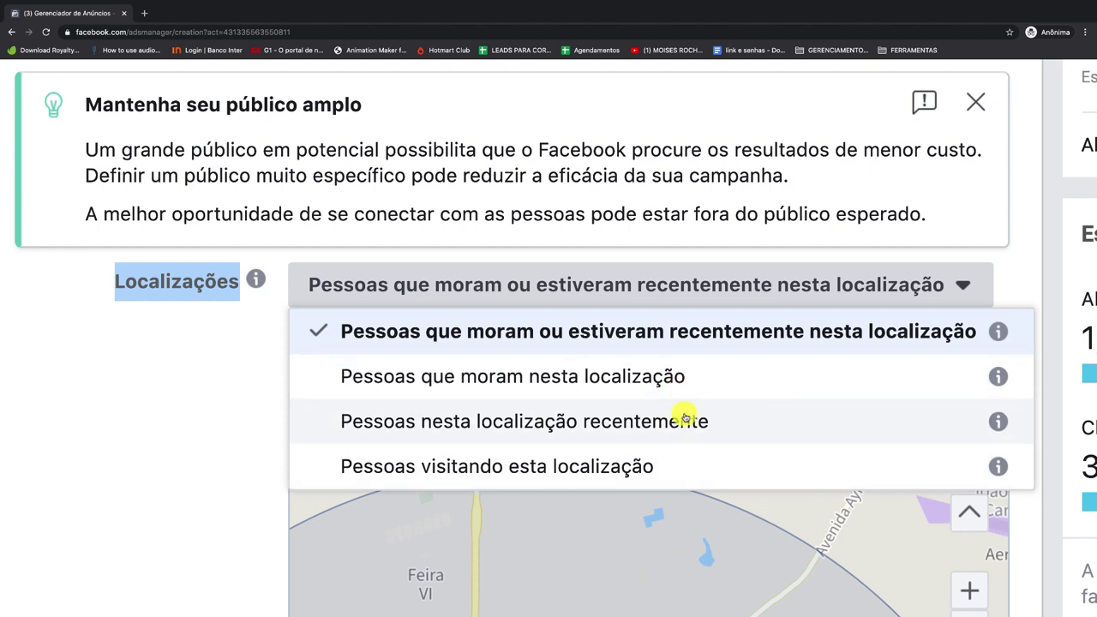
pyautogui.click(697, 339)
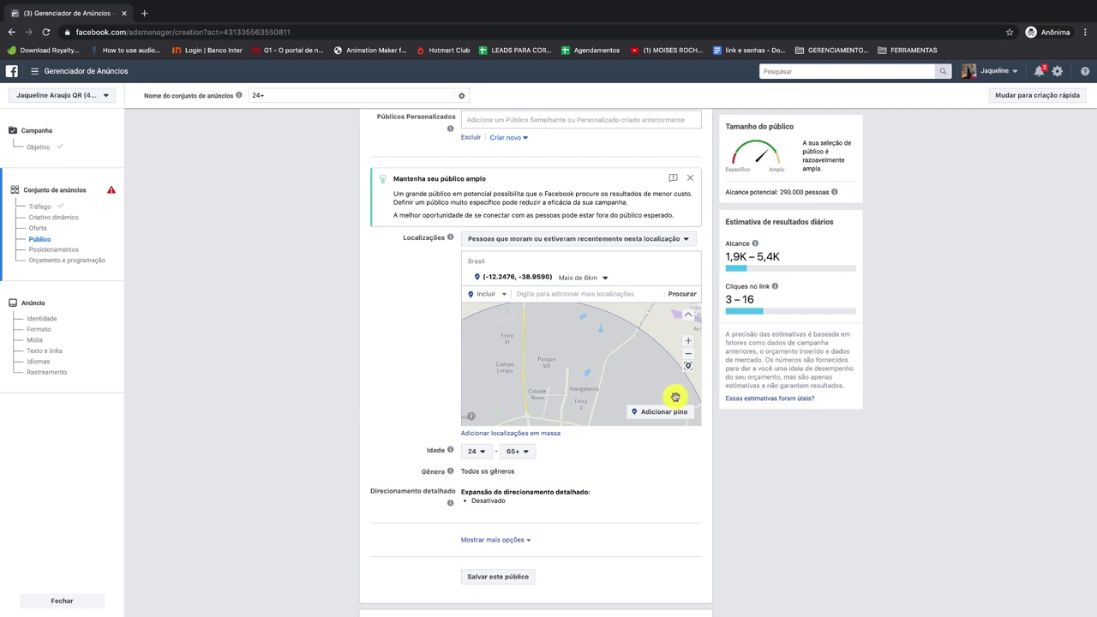
pyautogui.click(580, 238)
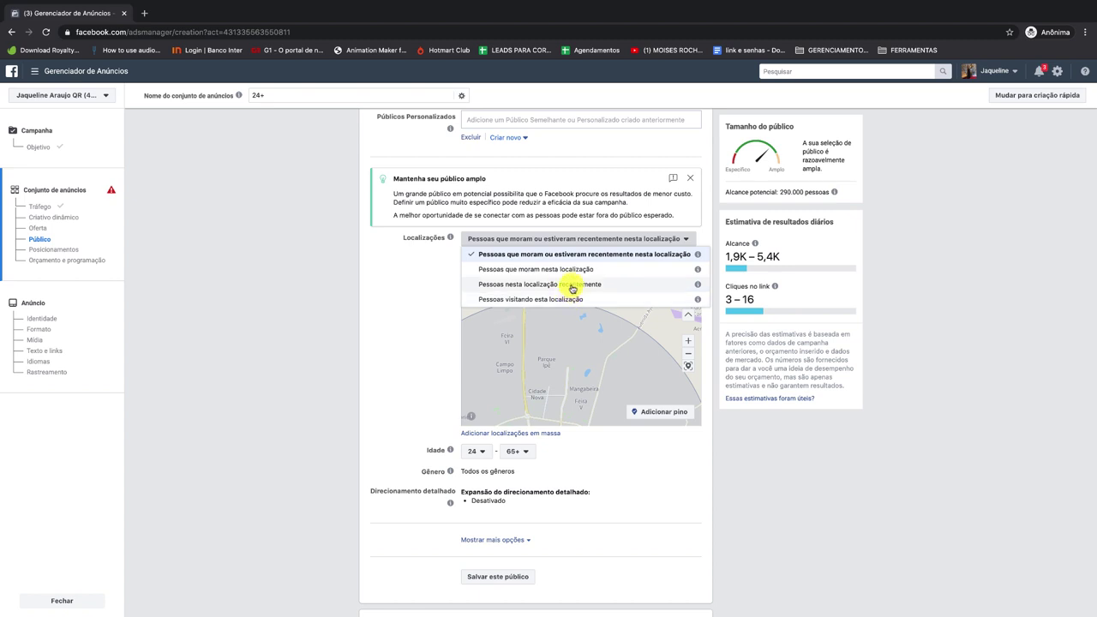
pyautogui.click(437, 273)
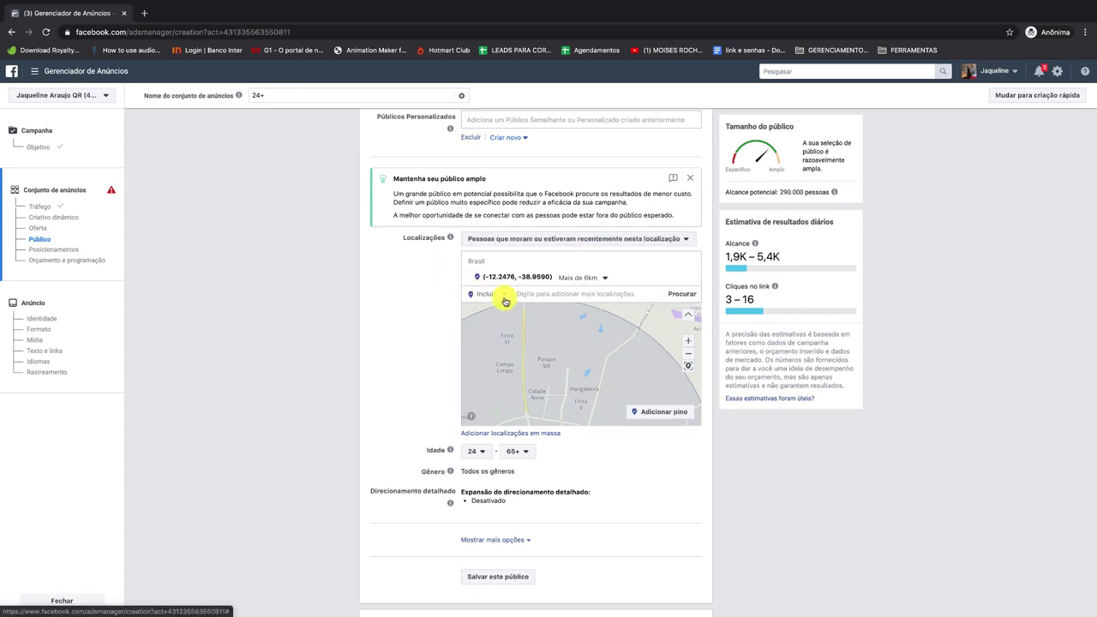
# Step: Switch the ad set's placements from automatic to manual (Posicionamentos manuais)
pyautogui.scroll(-3, 634, 497)
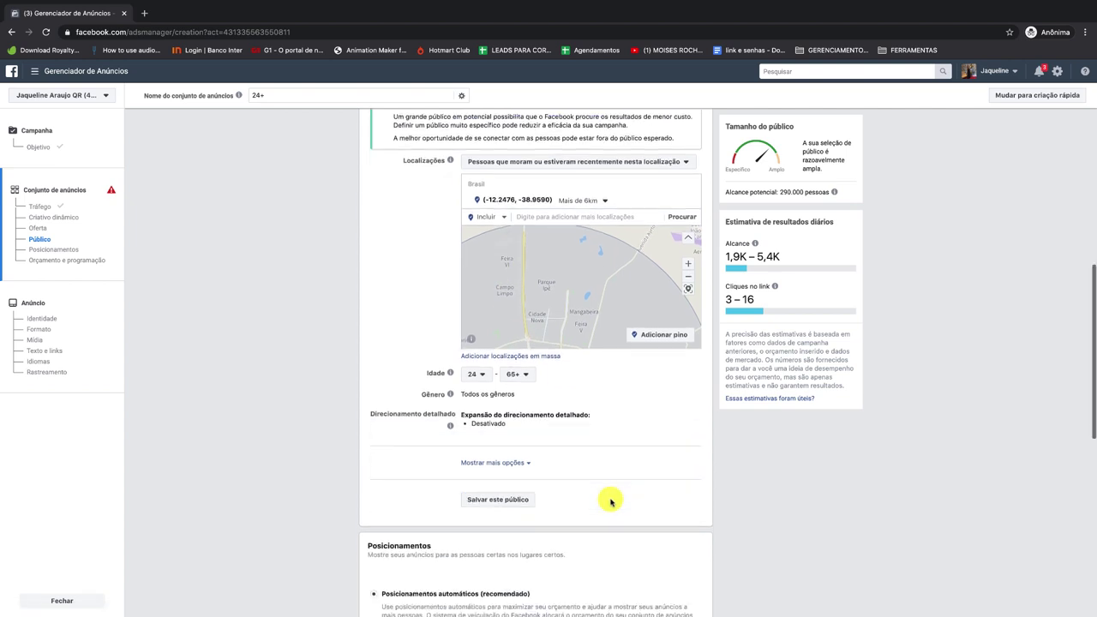
pyautogui.scroll(-1, 610, 499)
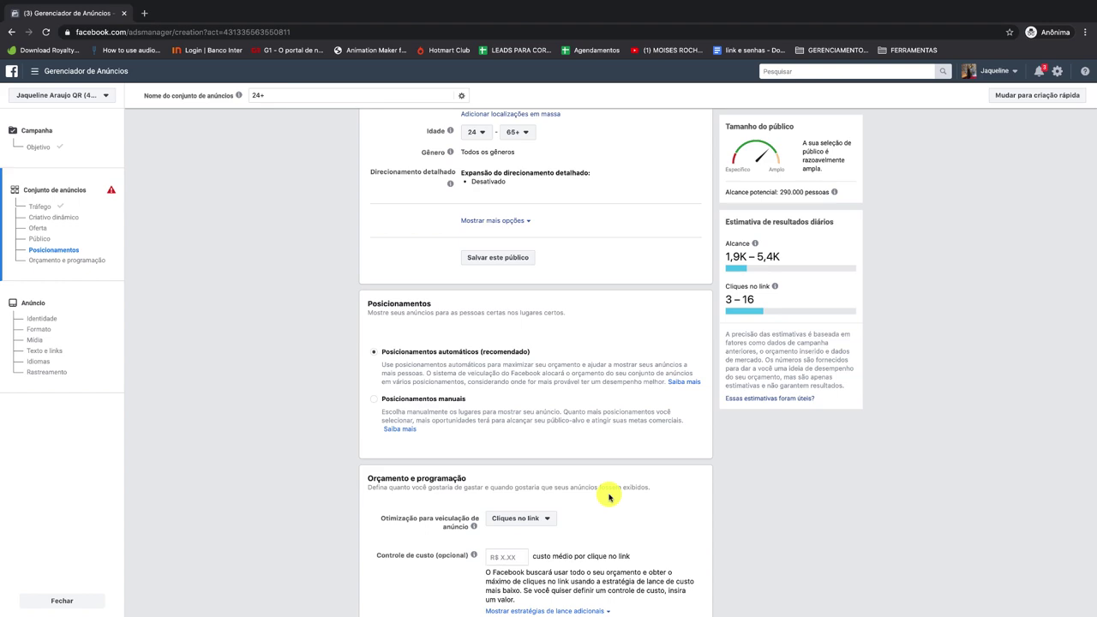
pyautogui.scroll(5, 514, 387)
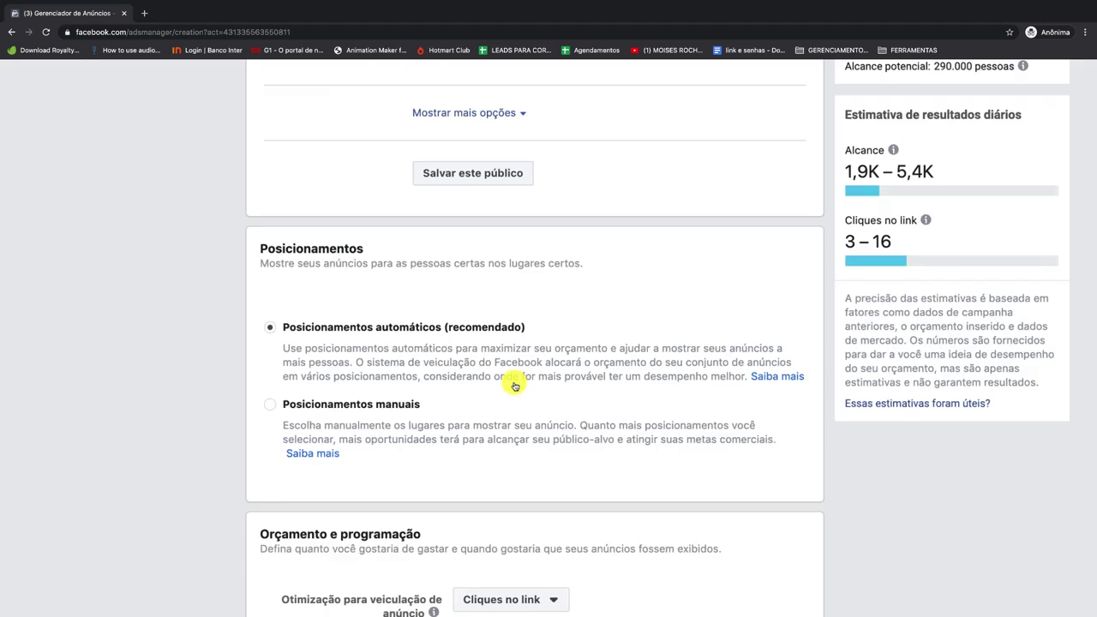
pyautogui.hscroll(-2, 455, 385)
pyautogui.scroll(2, 465, 390)
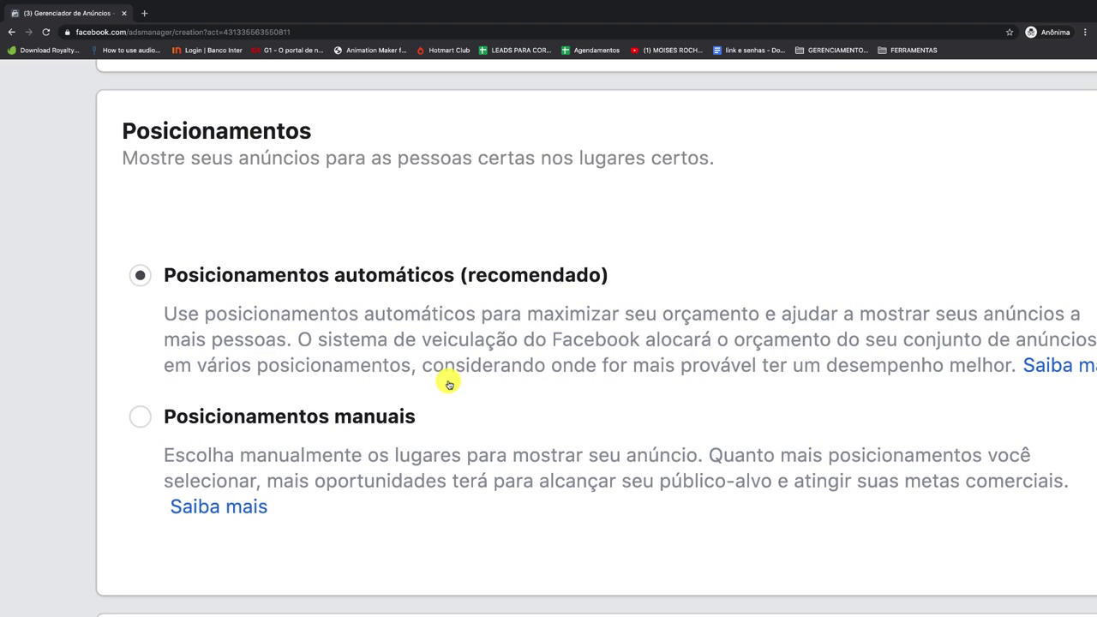
pyautogui.hscroll(-1, 454, 385)
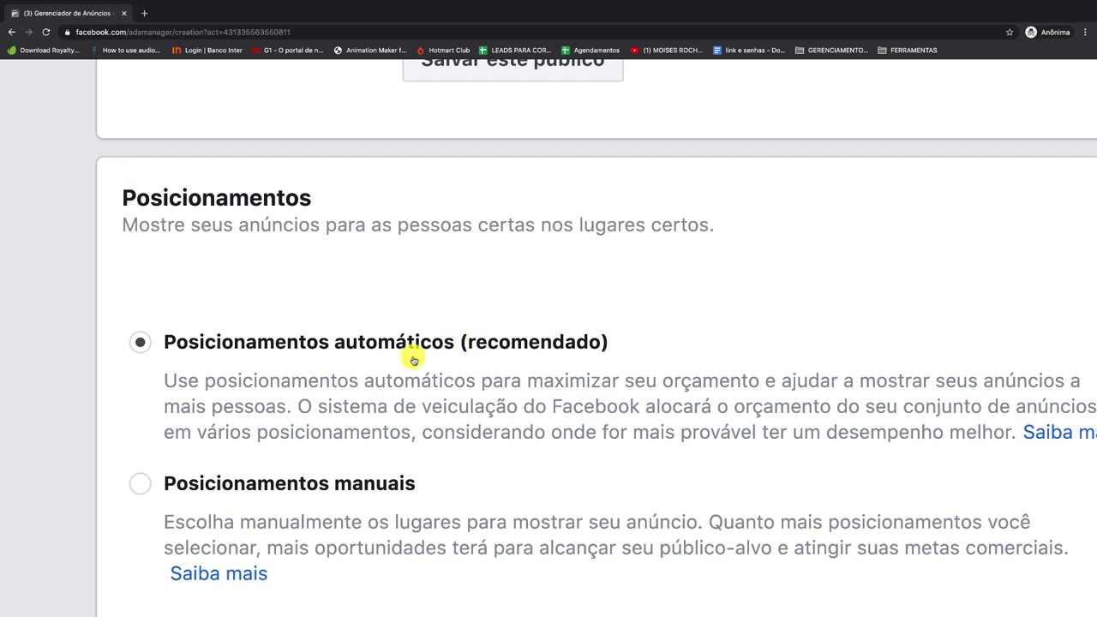
pyautogui.scroll(-3, 348, 517)
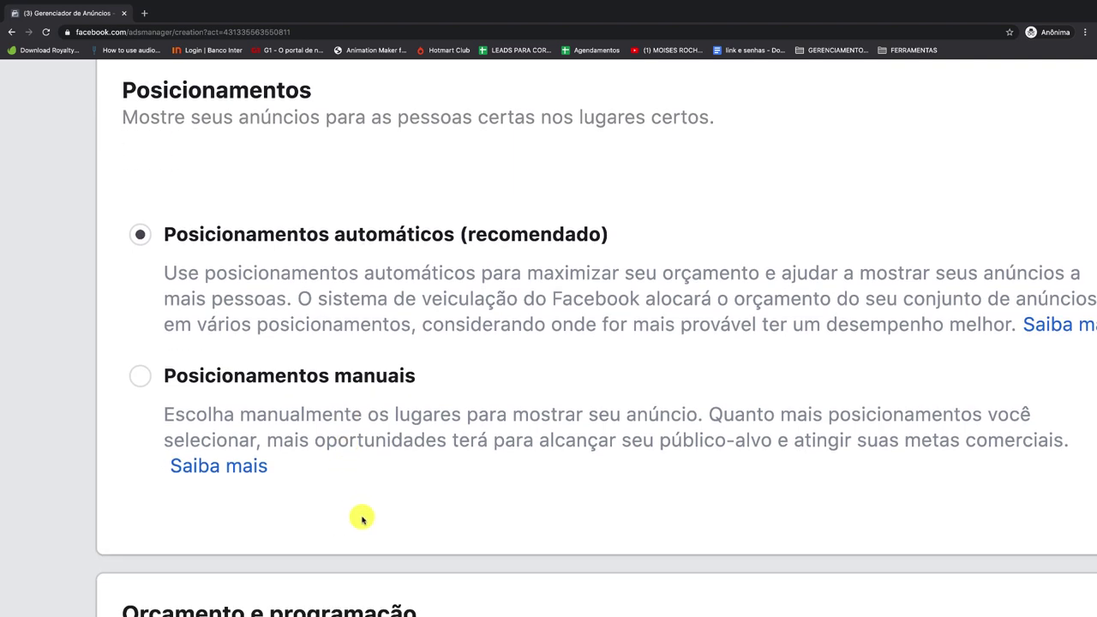
pyautogui.click(142, 376)
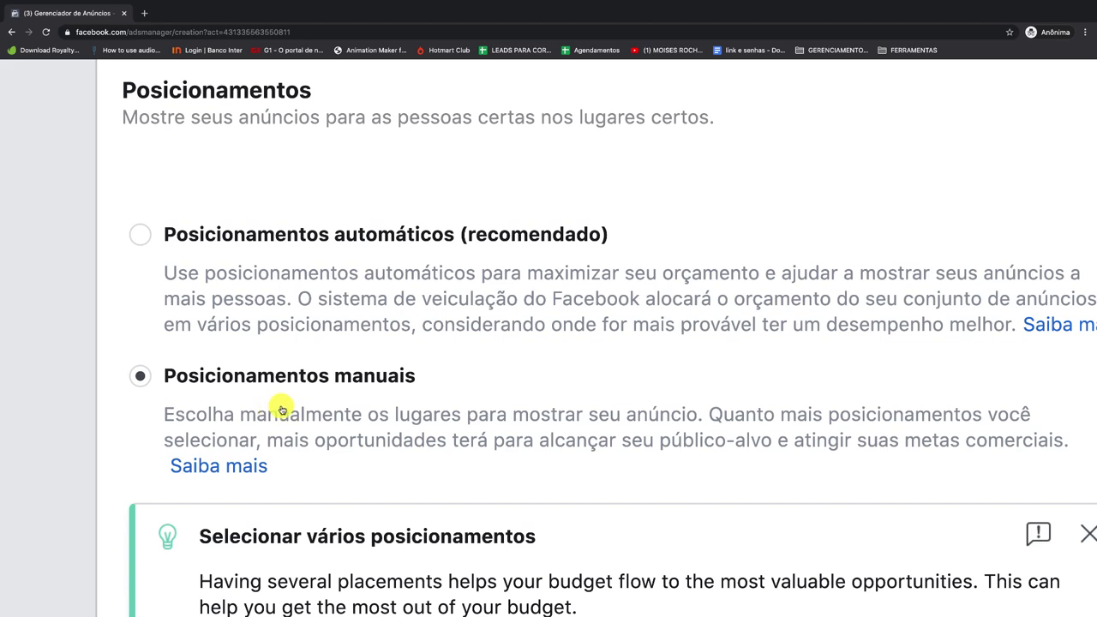
# Step: Compare the descriptions of the automatic (Posicionamentos automáticos) and manual (Posicionamentos manuais) placement options
pyautogui.scroll(-5, 281, 410)
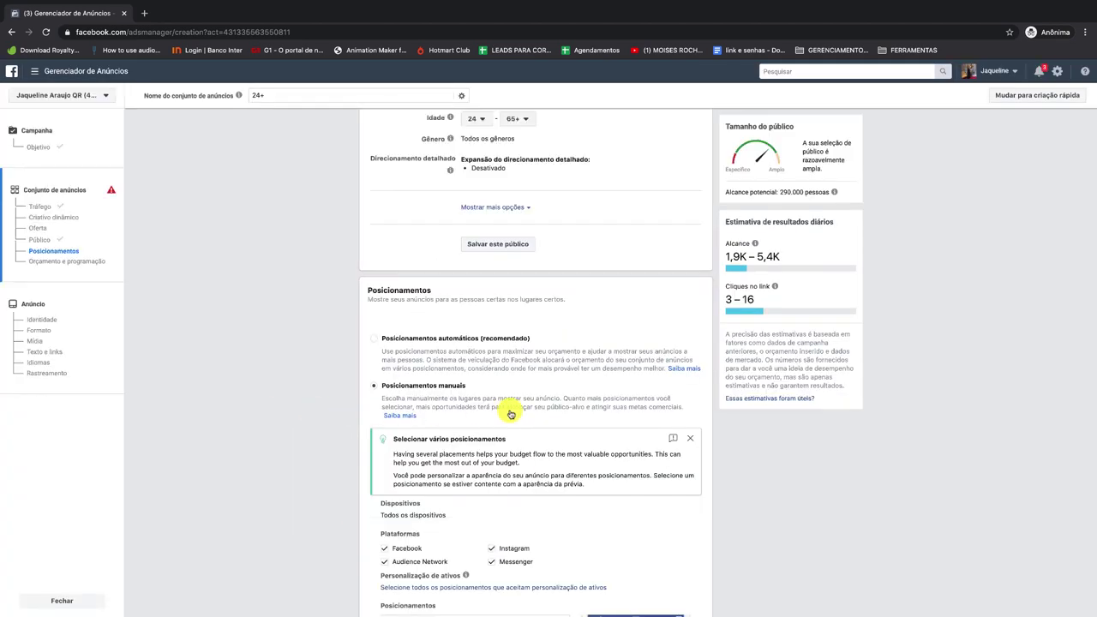
pyautogui.scroll(-2, 504, 414)
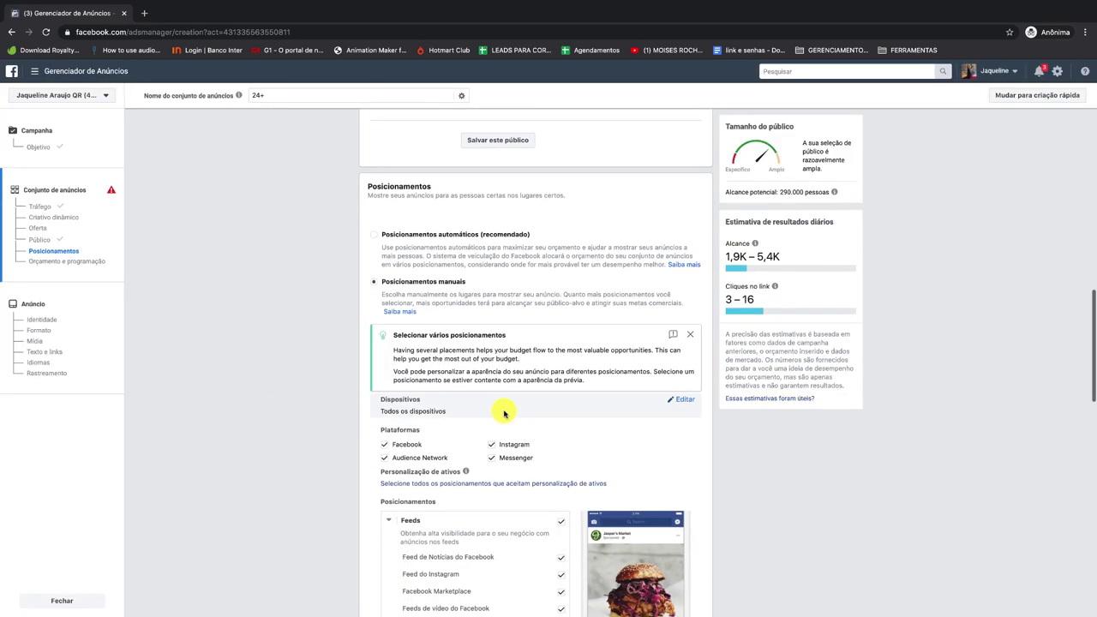
pyautogui.scroll(5, 459, 241)
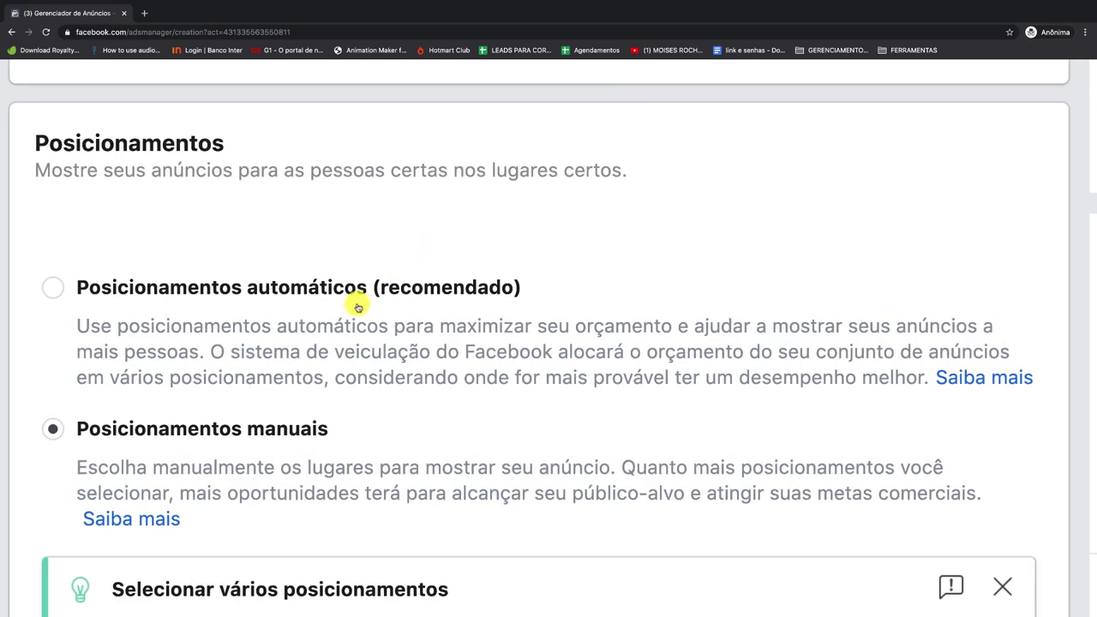
pyautogui.scroll(1, 359, 299)
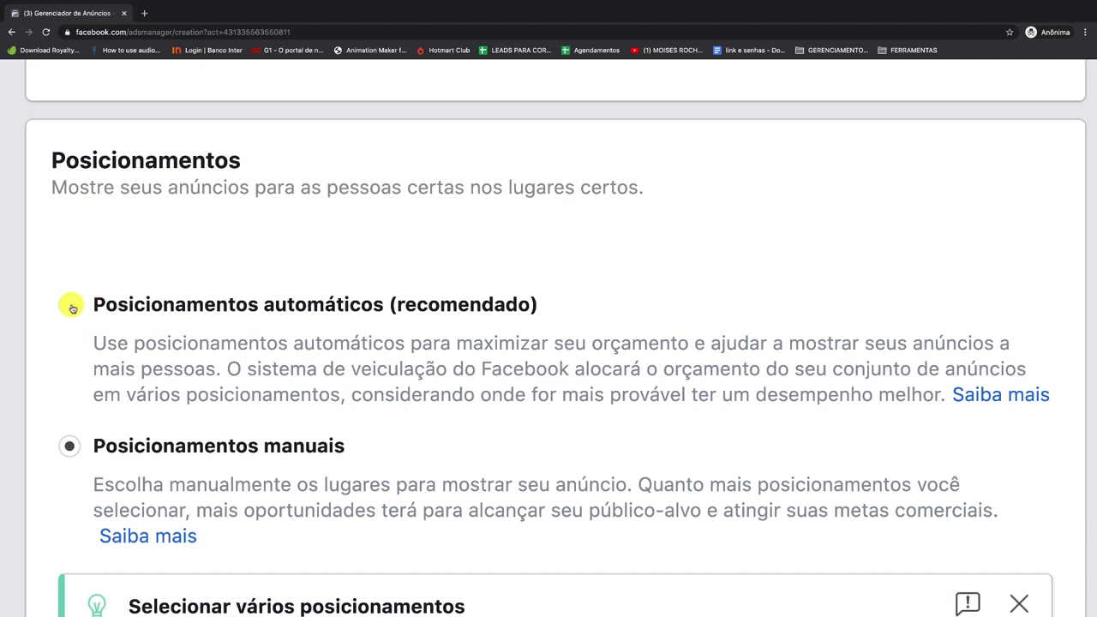
pyautogui.scroll(-3, 216, 420)
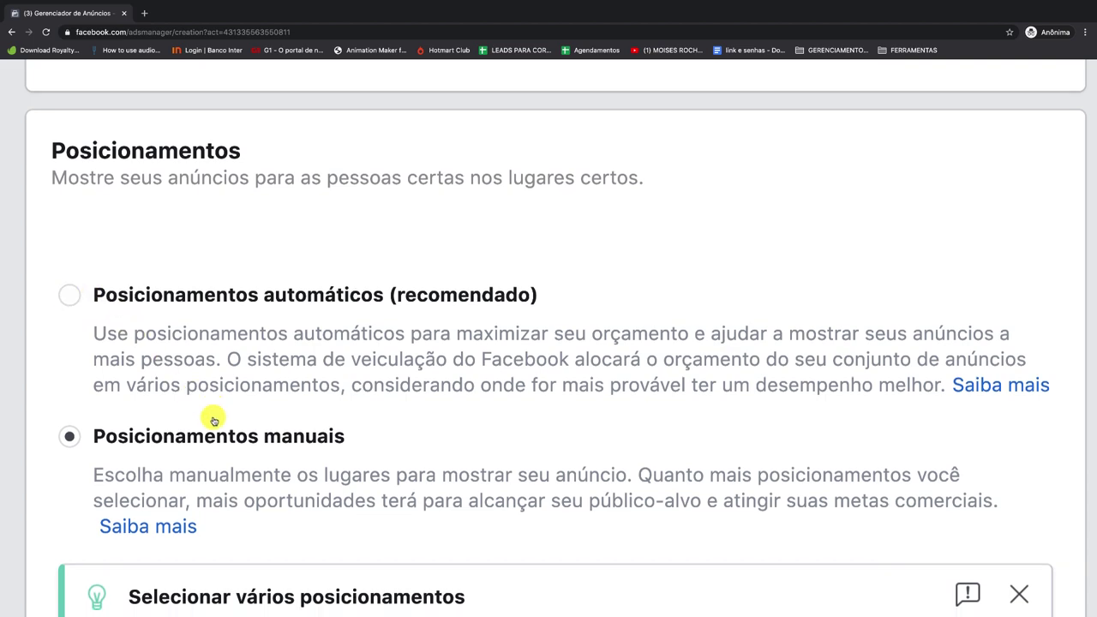
pyautogui.scroll(-5, 340, 229)
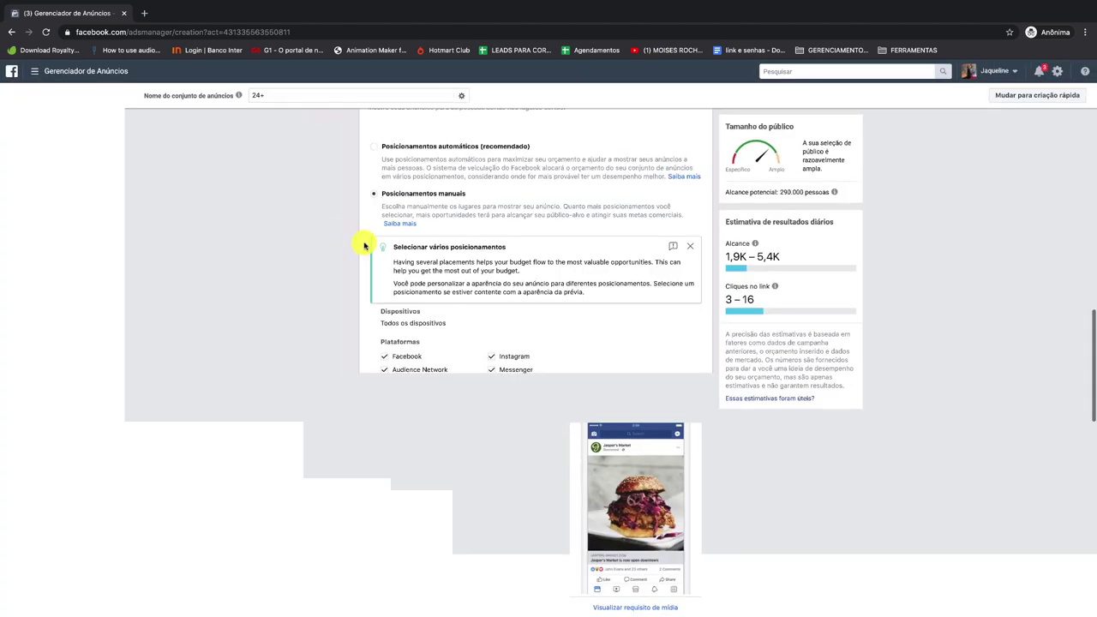
# Step: Restrict the ad set's devices to Celular only by excluding Desktop
pyautogui.scroll(-1, 496, 283)
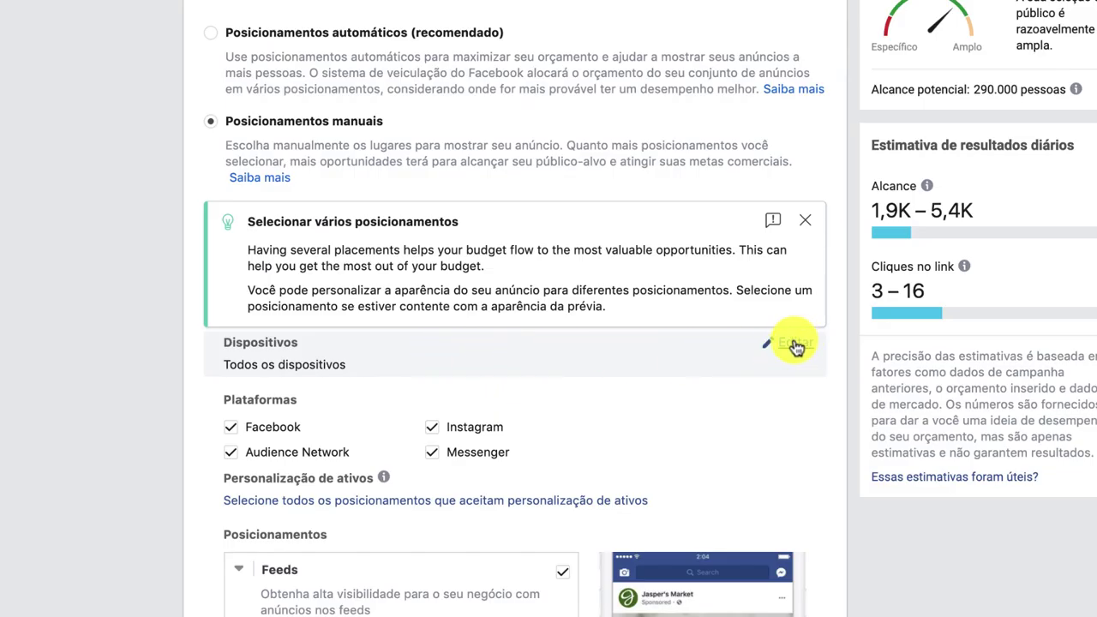
pyautogui.click(797, 343)
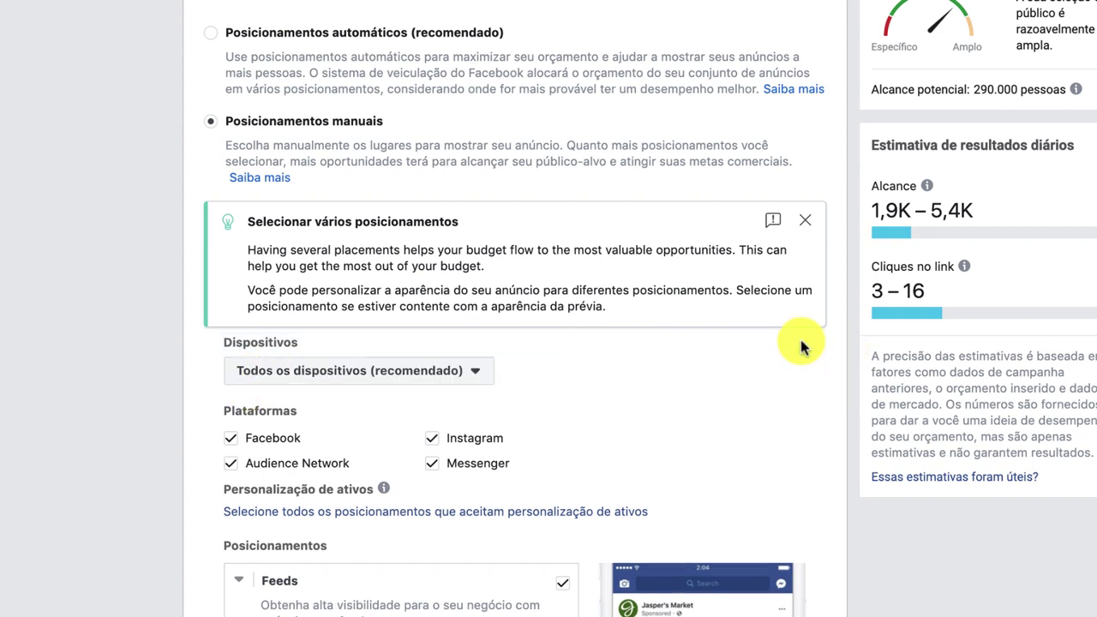
pyautogui.click(401, 381)
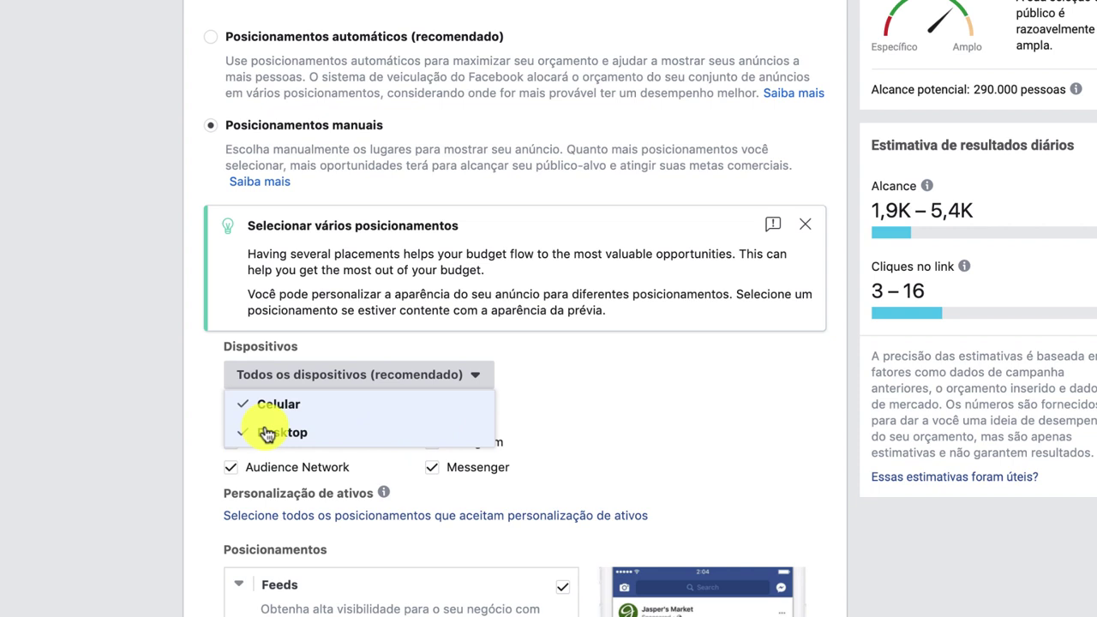
pyautogui.click(591, 380)
pyautogui.click(466, 374)
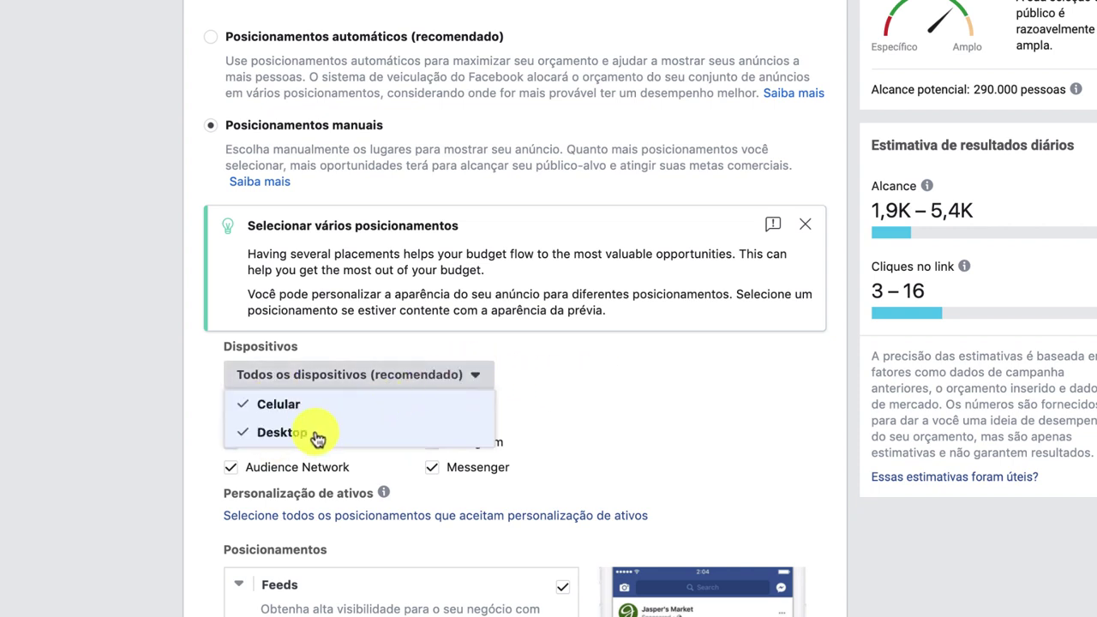
pyautogui.click(317, 434)
pyautogui.click(314, 487)
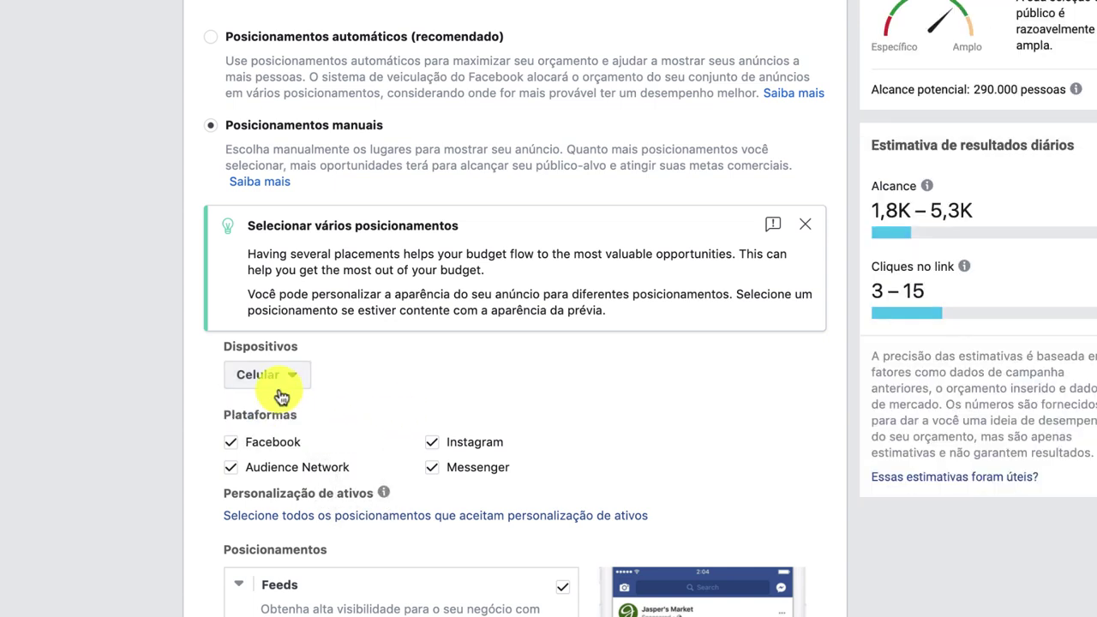
pyautogui.click(295, 381)
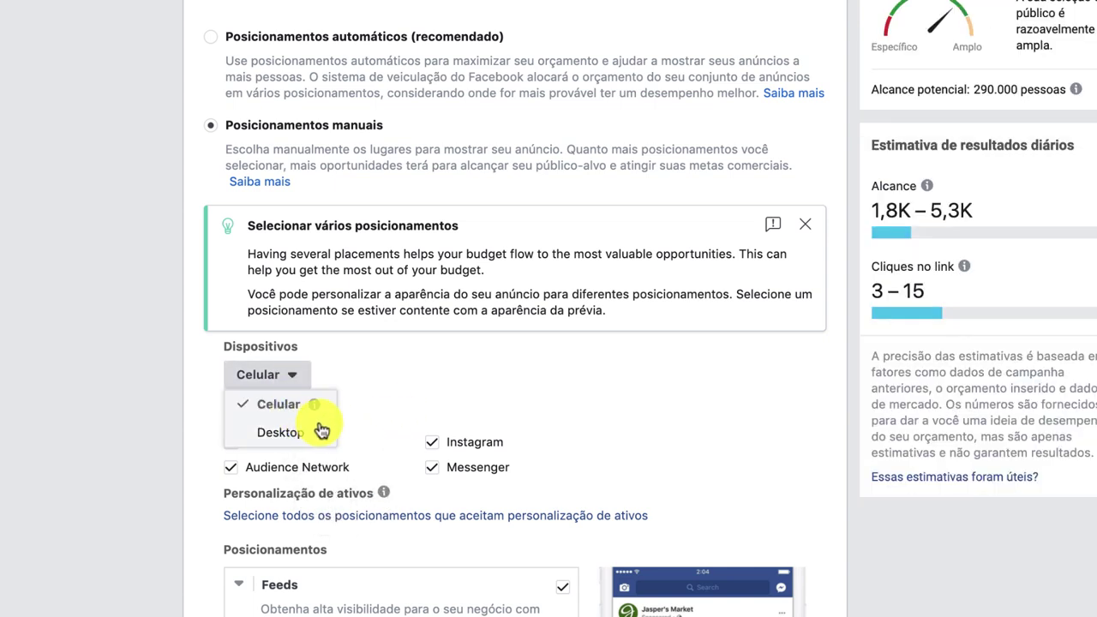
pyautogui.click(411, 387)
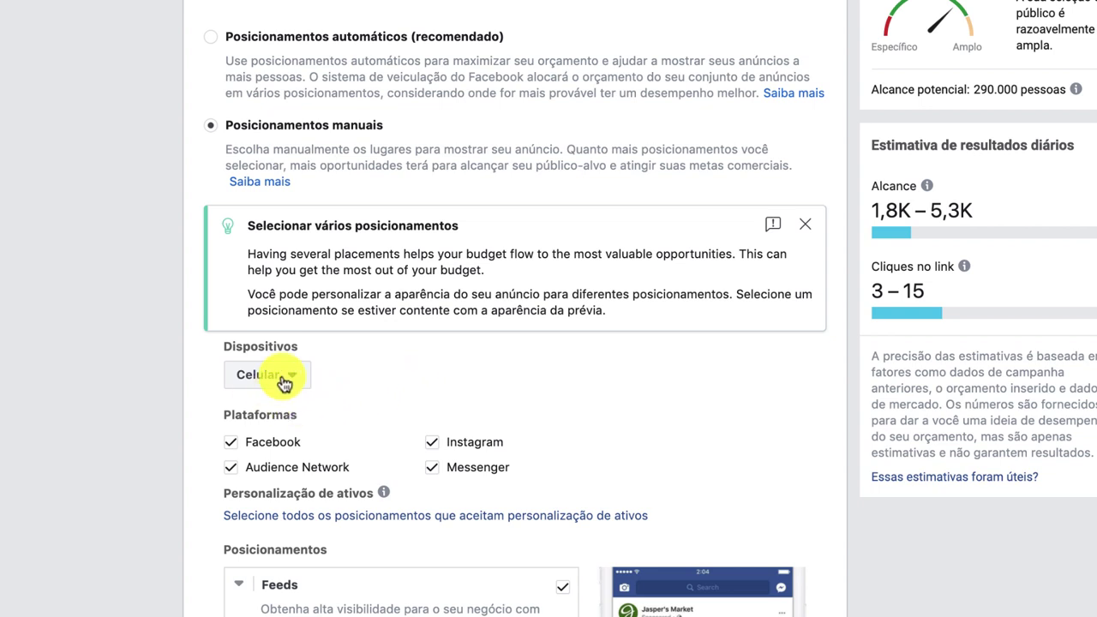
# Step: Deselect the Facebook, Audience Network and Messenger platforms, leaving only Instagram selected
pyautogui.click(232, 444)
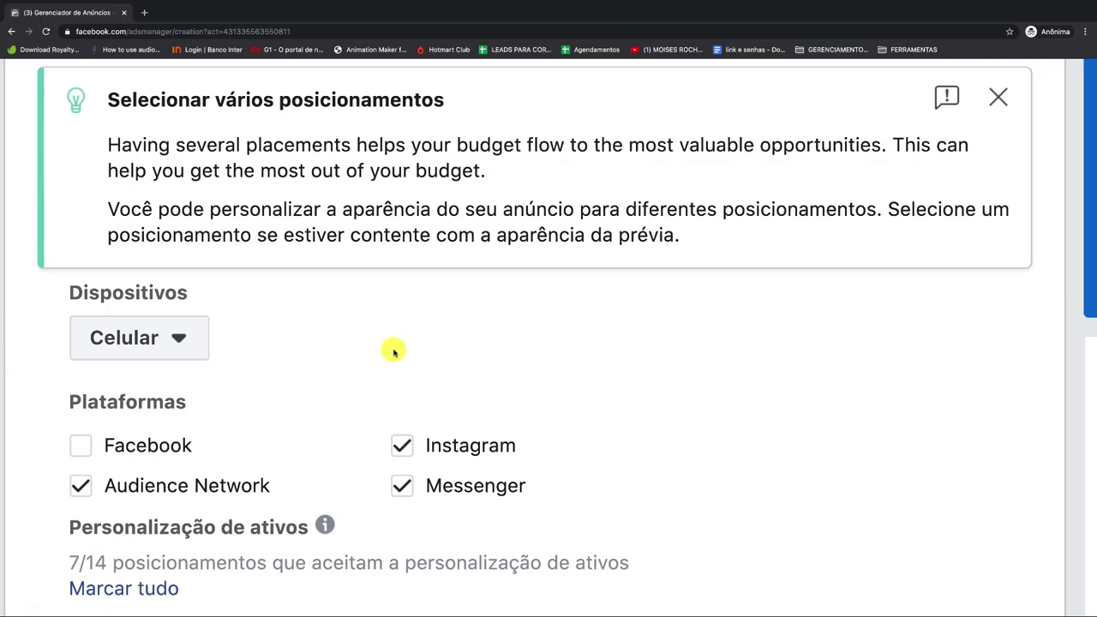
pyautogui.scroll(-1, 393, 351)
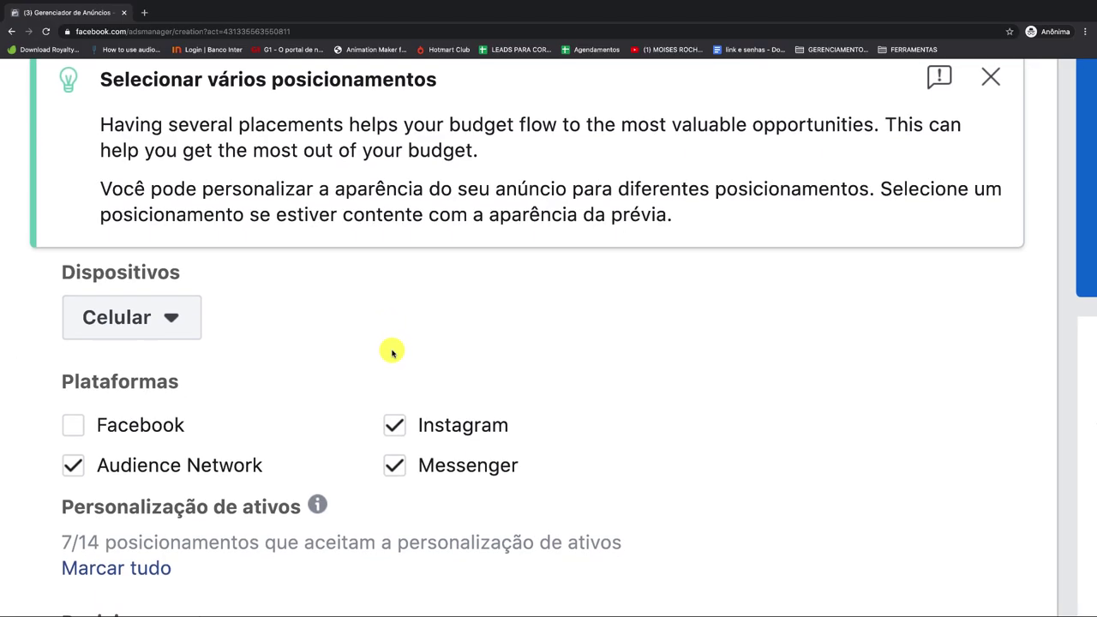
pyautogui.click(74, 466)
pyautogui.click(394, 465)
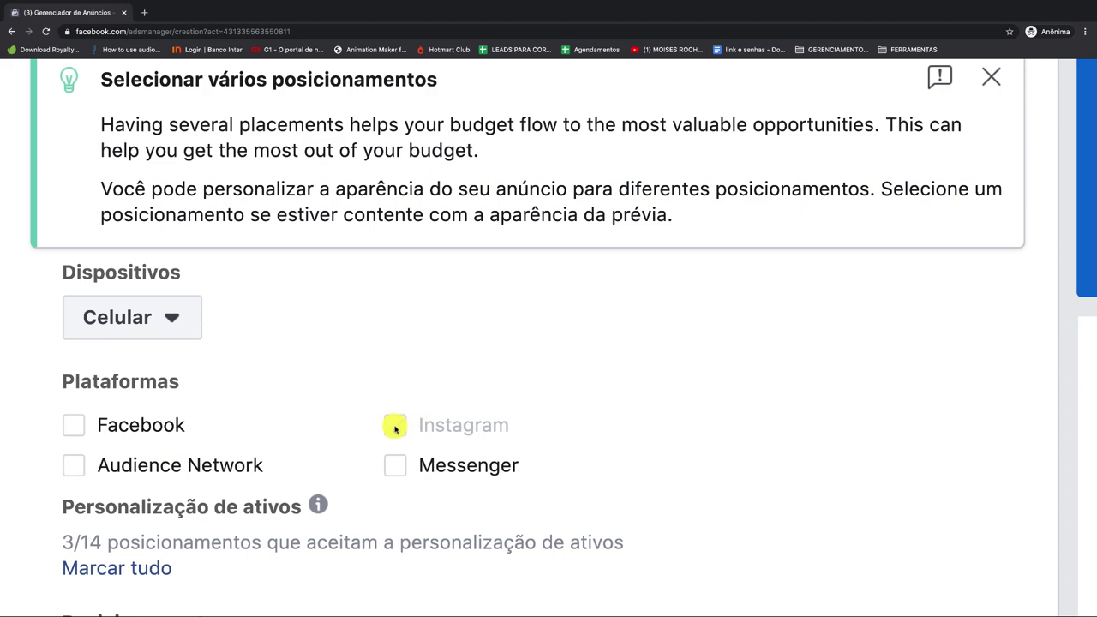
# Step: Examine which Instagram placements are selected in the Feeds and Stories groups
pyautogui.scroll(-5, 399, 437)
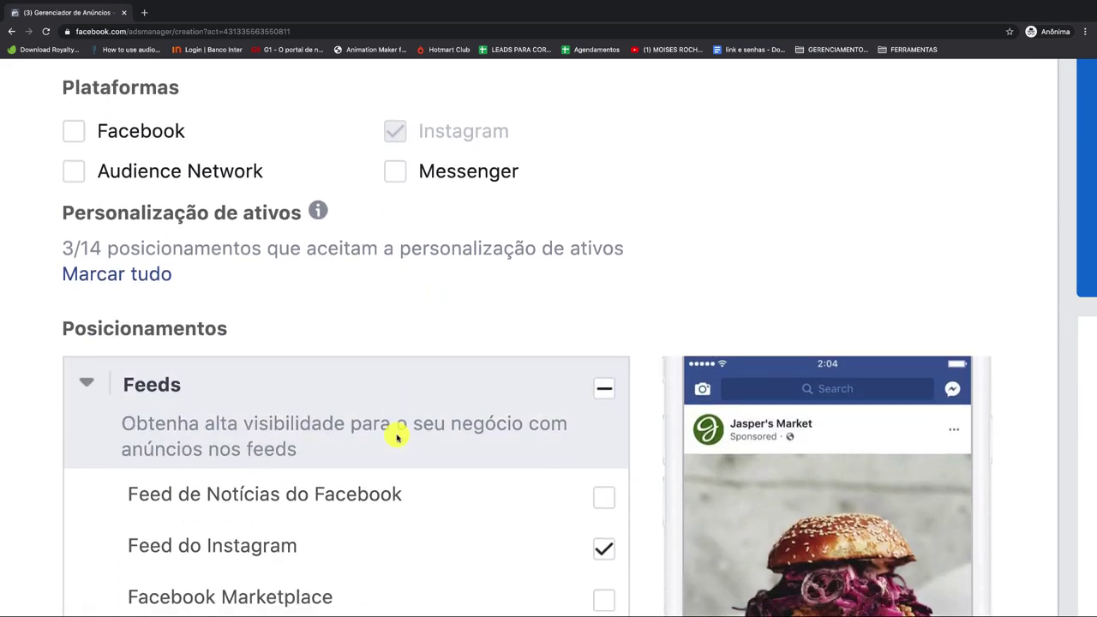
pyautogui.scroll(-1, 396, 435)
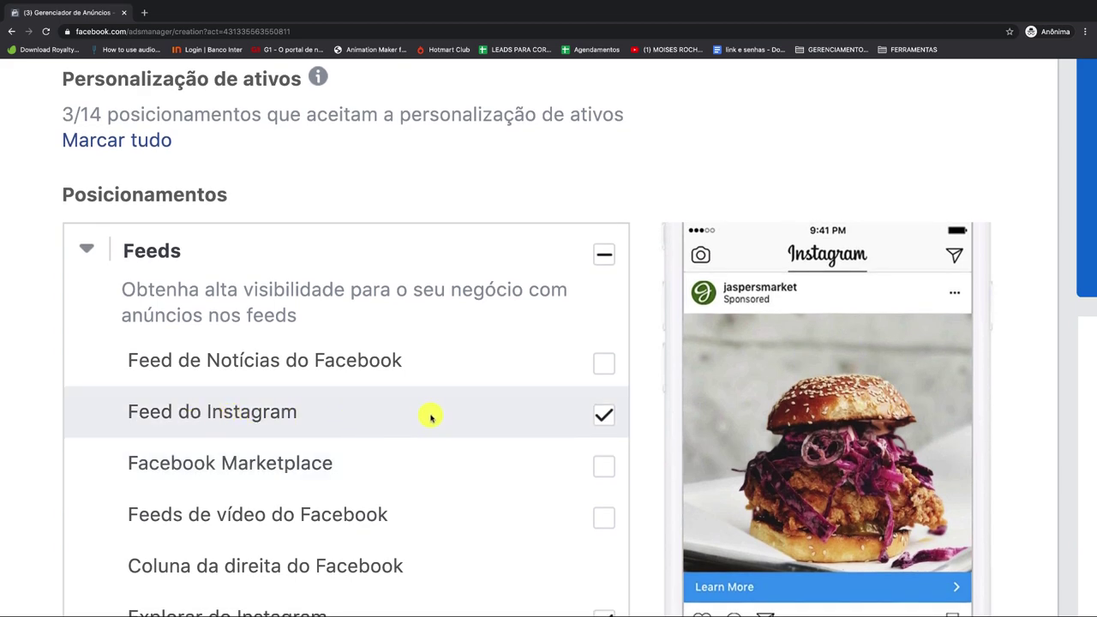
pyautogui.scroll(-2, 431, 417)
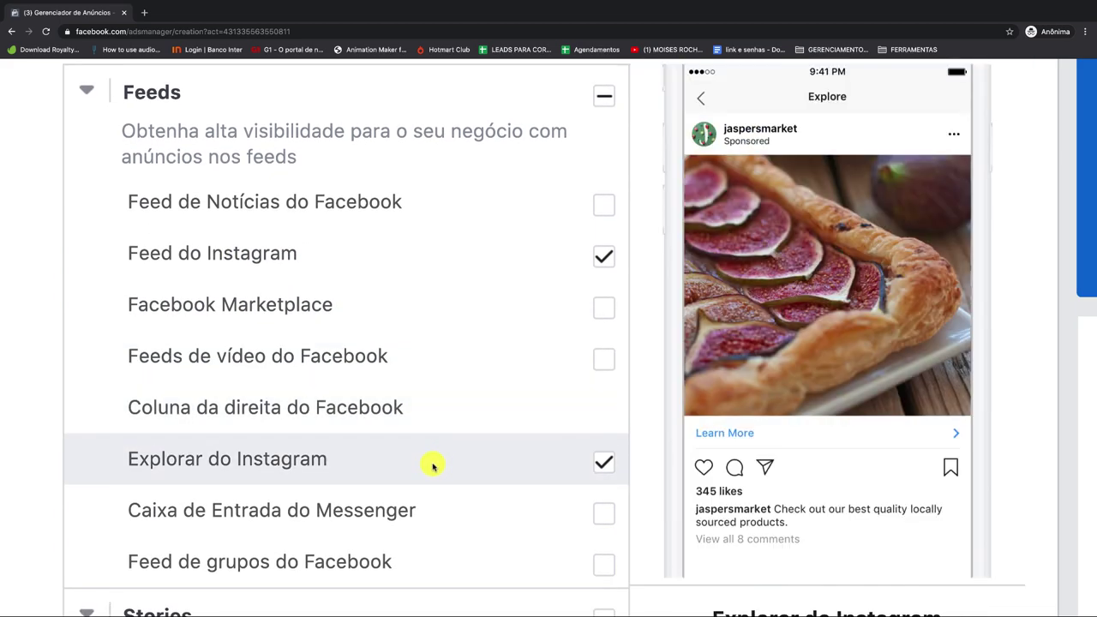
pyautogui.scroll(-2, 209, 443)
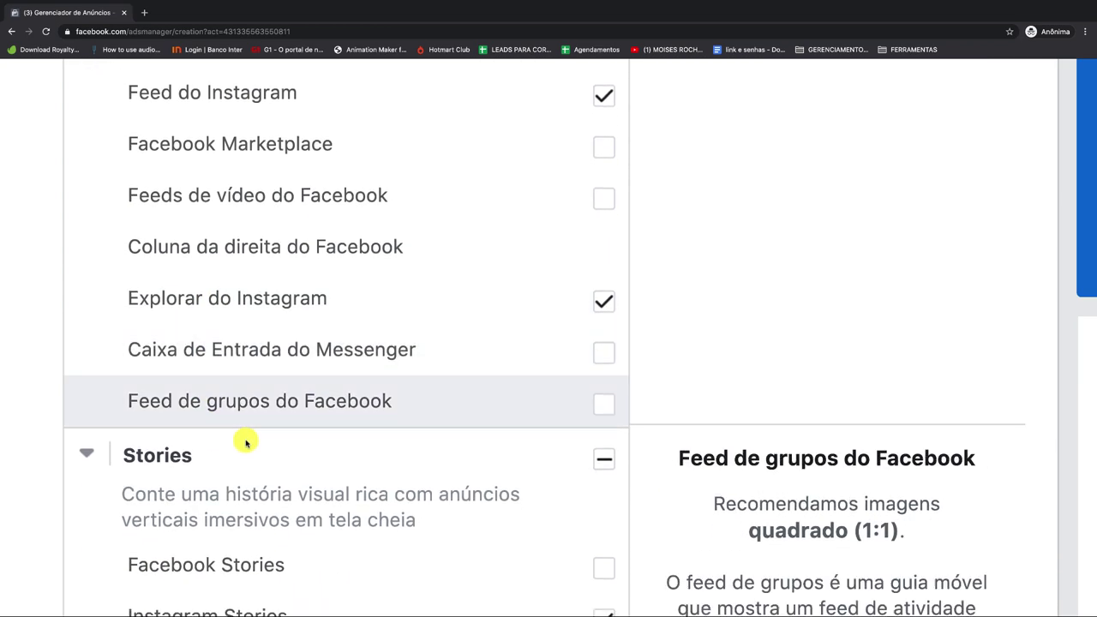
pyautogui.scroll(-2, 246, 442)
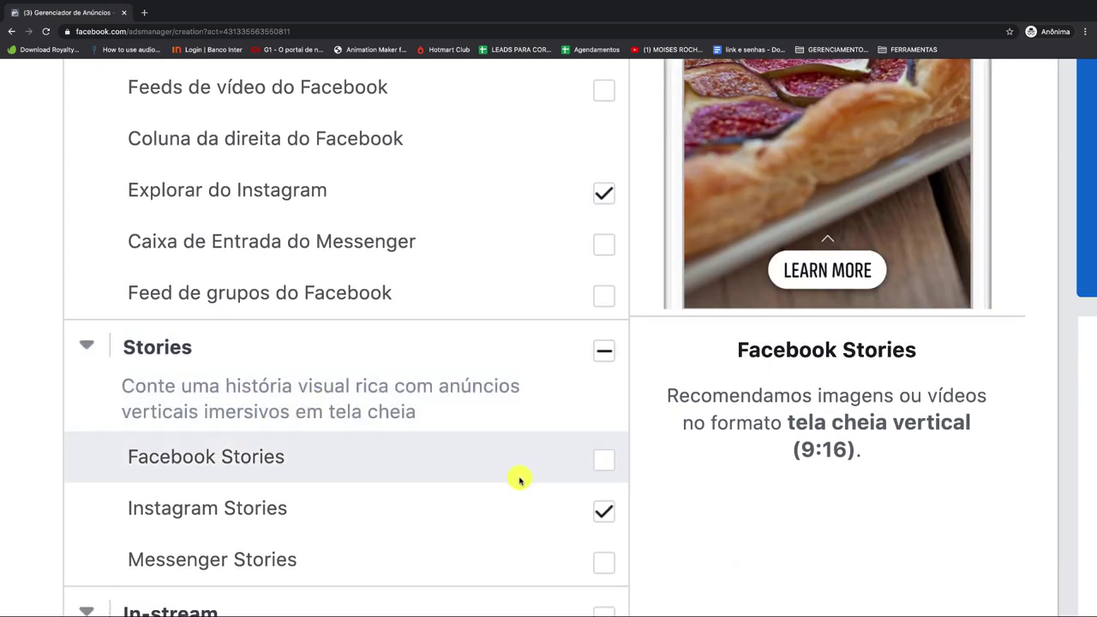
pyautogui.scroll(-1, 460, 507)
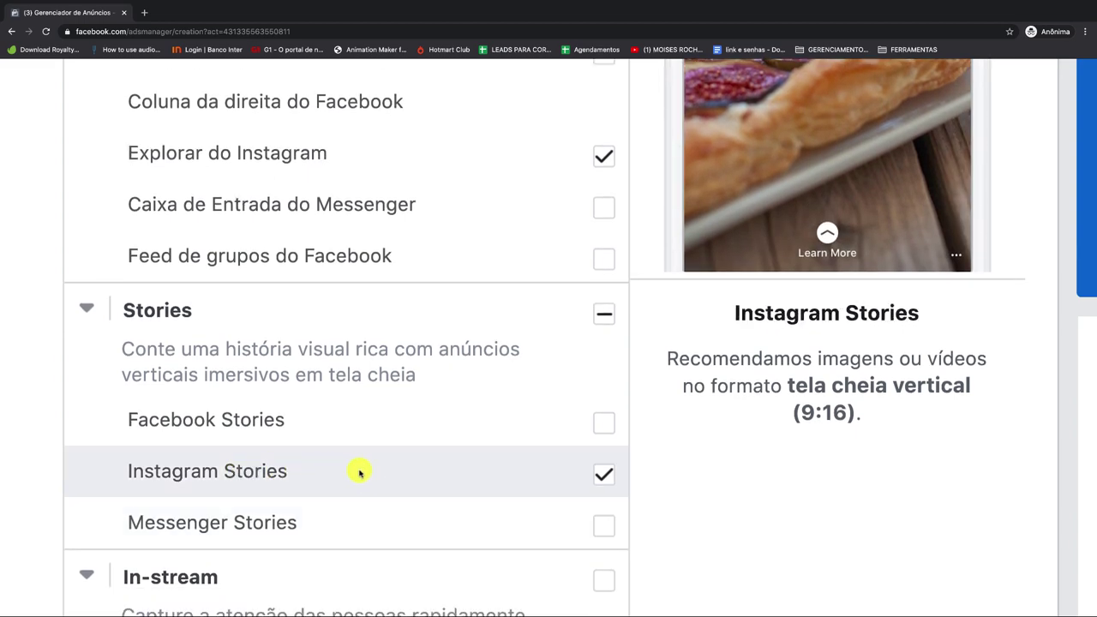
# Step: Deselect the Feed do Instagram and Explorar do Instagram placements, keeping Instagram Stories as the only placement
pyautogui.scroll(4, 465, 435)
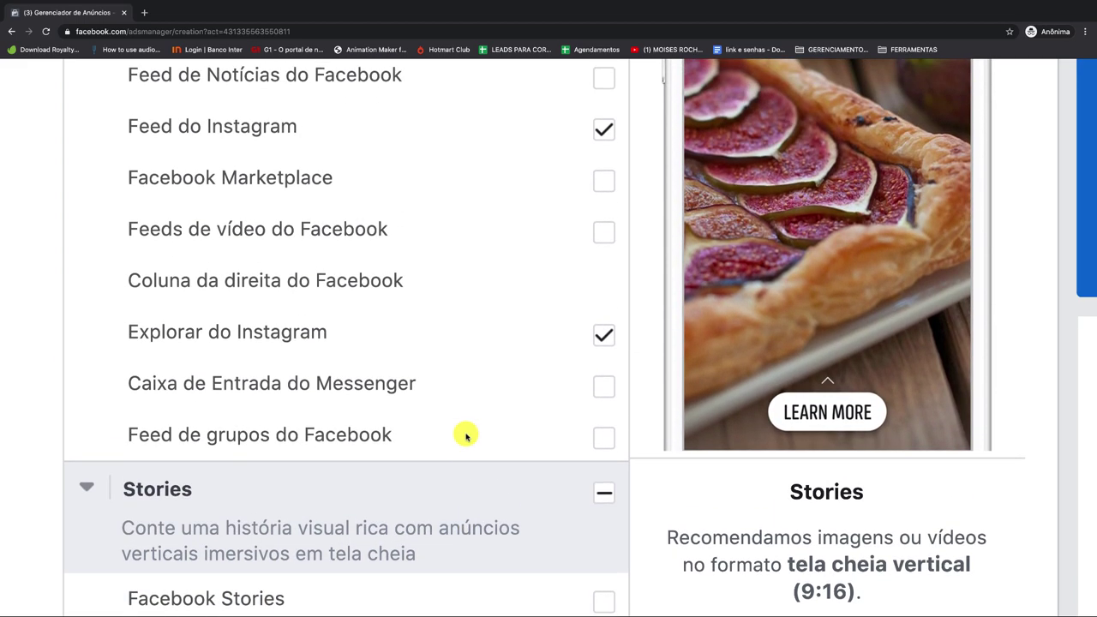
pyautogui.scroll(2, 462, 435)
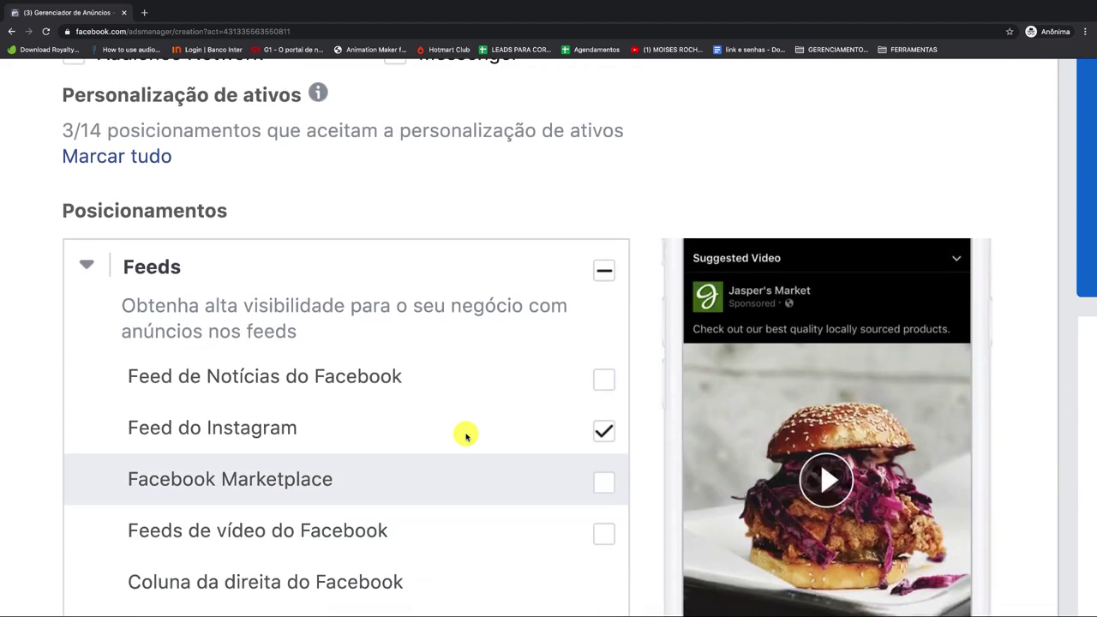
pyautogui.click(601, 438)
pyautogui.scroll(-2, 539, 455)
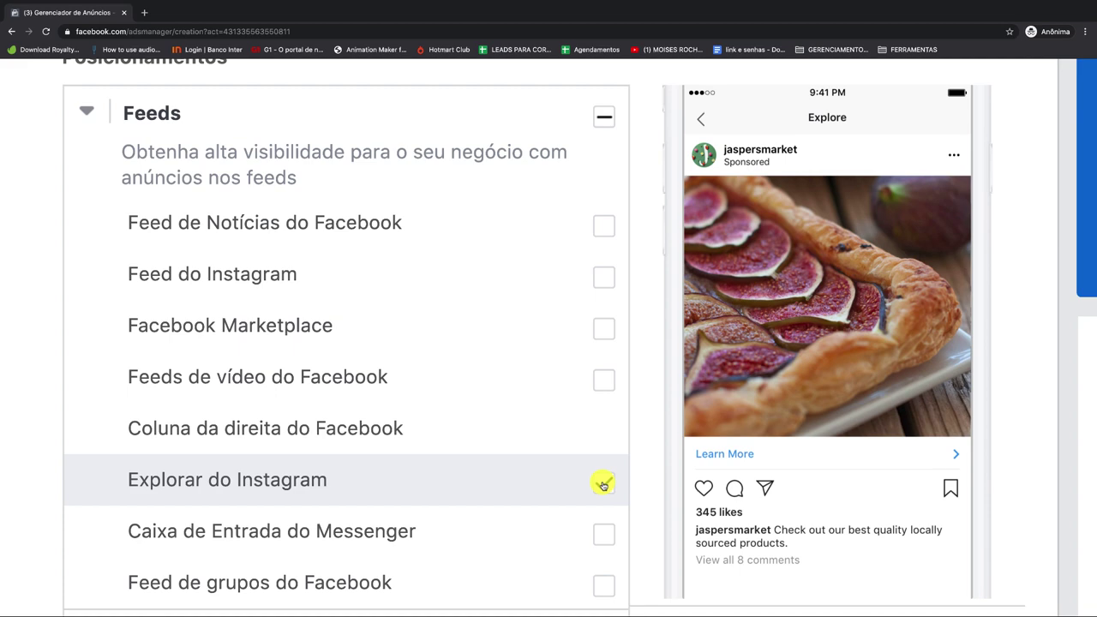
pyautogui.click(603, 485)
pyautogui.scroll(-2, 522, 489)
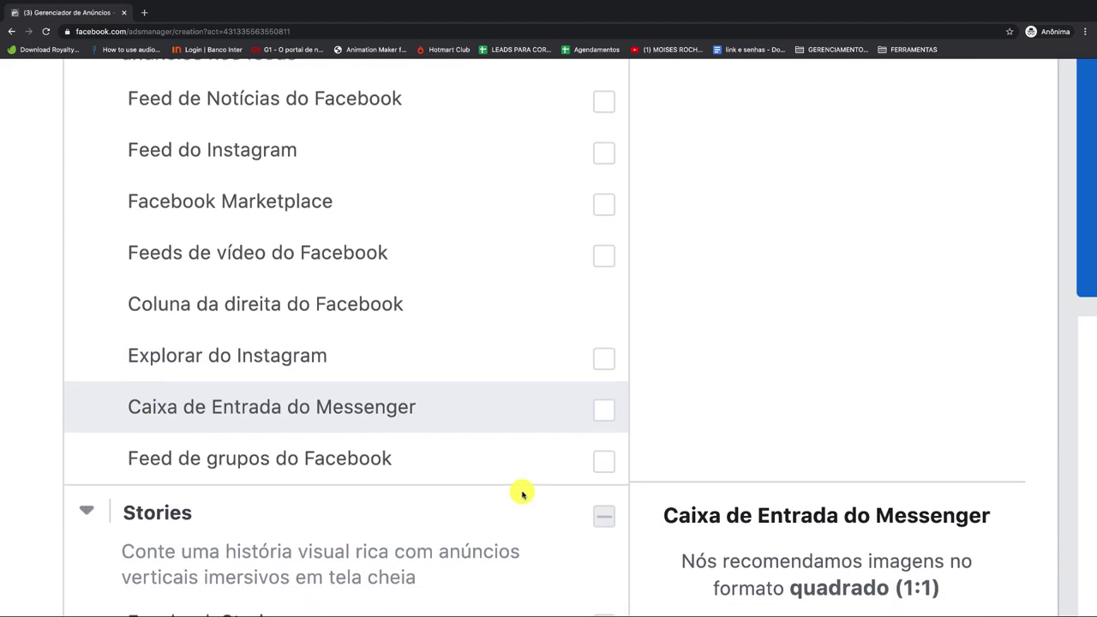
pyautogui.scroll(-2, 453, 512)
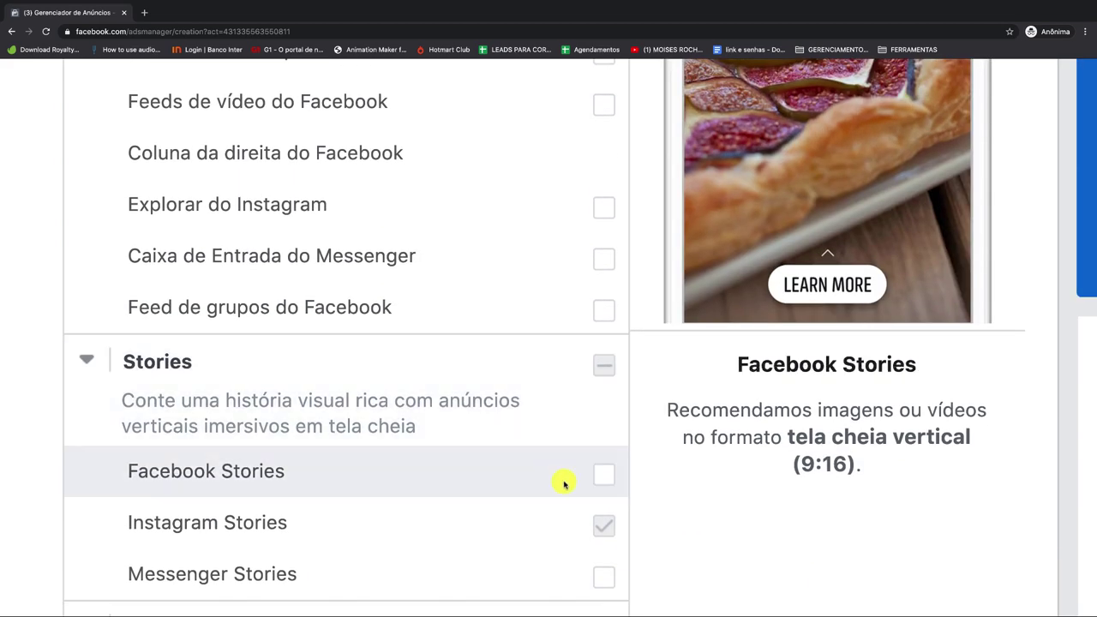
pyautogui.click(604, 527)
pyautogui.click(605, 530)
pyautogui.scroll(-2, 607, 527)
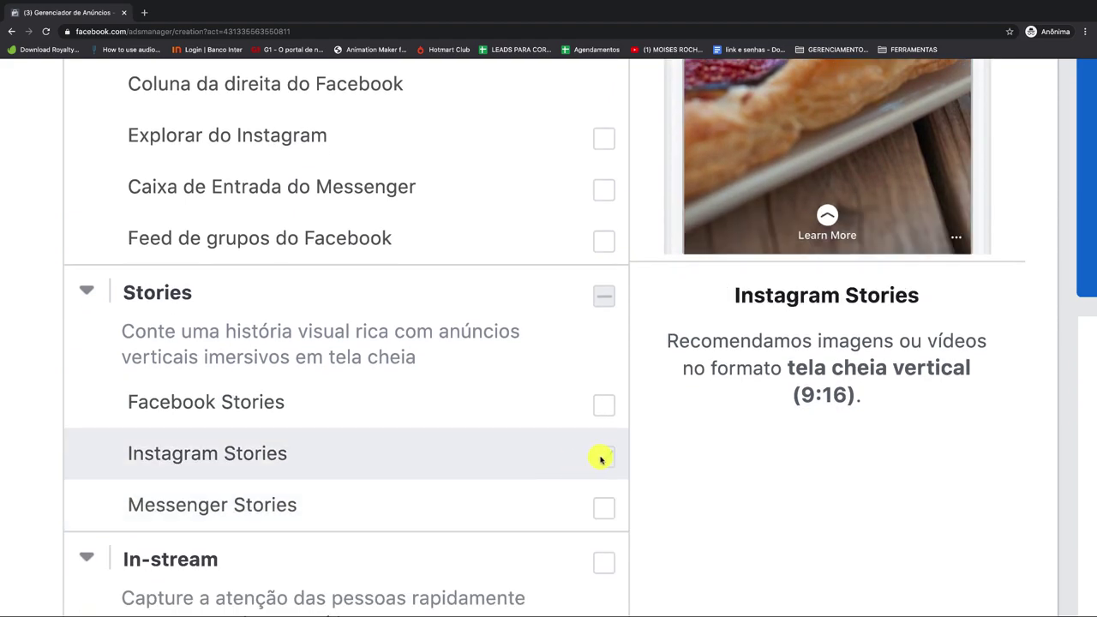
# Step: Review the device, platform and placement selections, continuing down to the ad set's Orçamento e programação section
pyautogui.scroll(8, 534, 411)
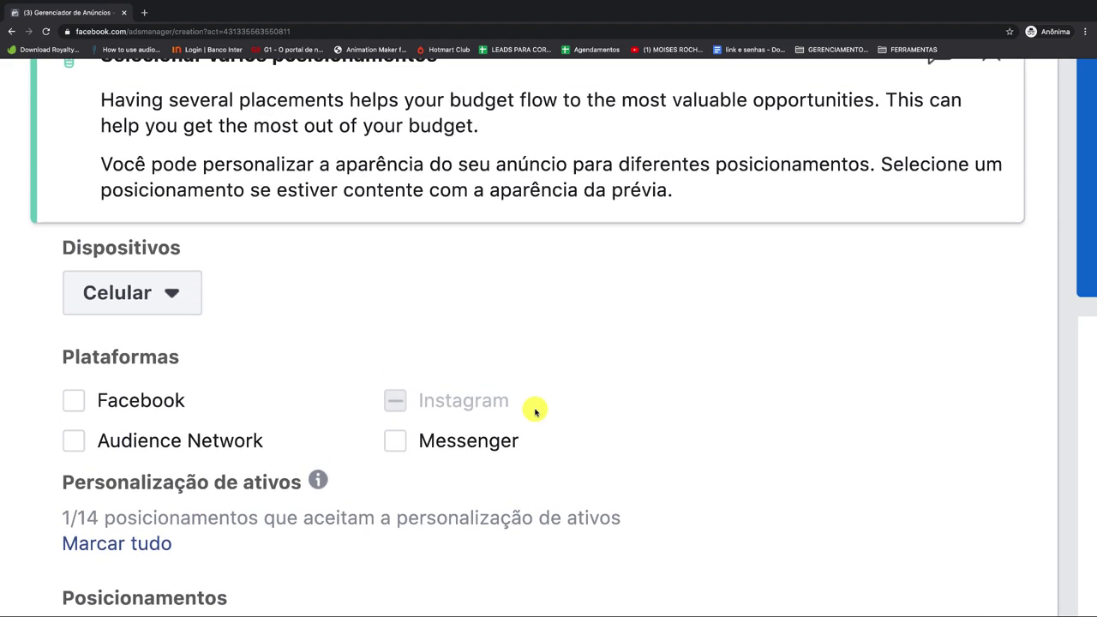
pyautogui.scroll(-1, 533, 411)
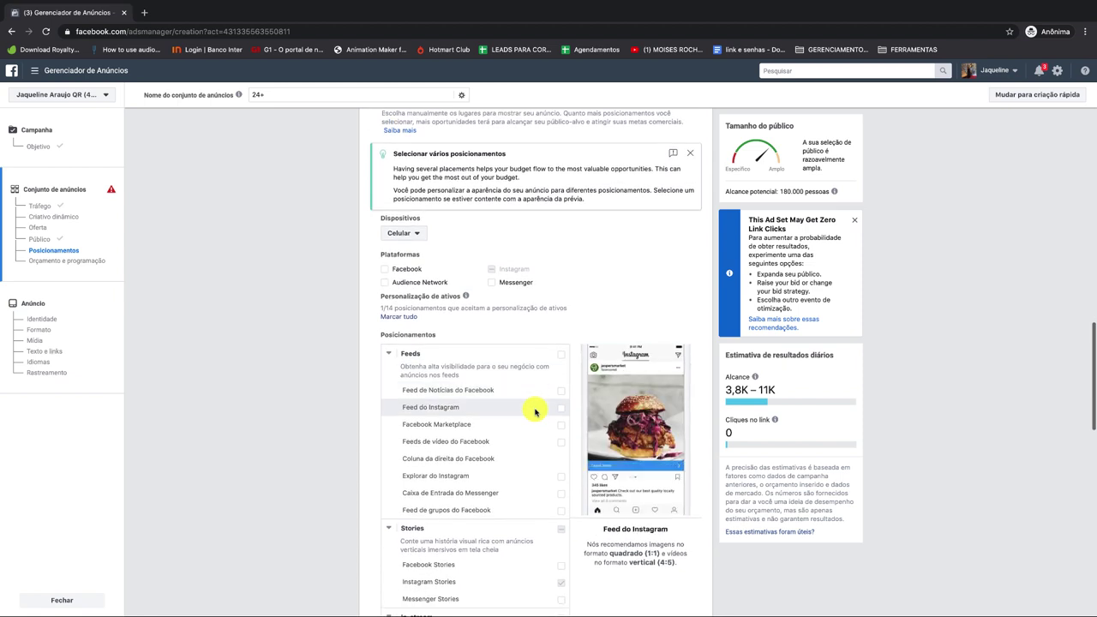
pyautogui.scroll(2, 383, 197)
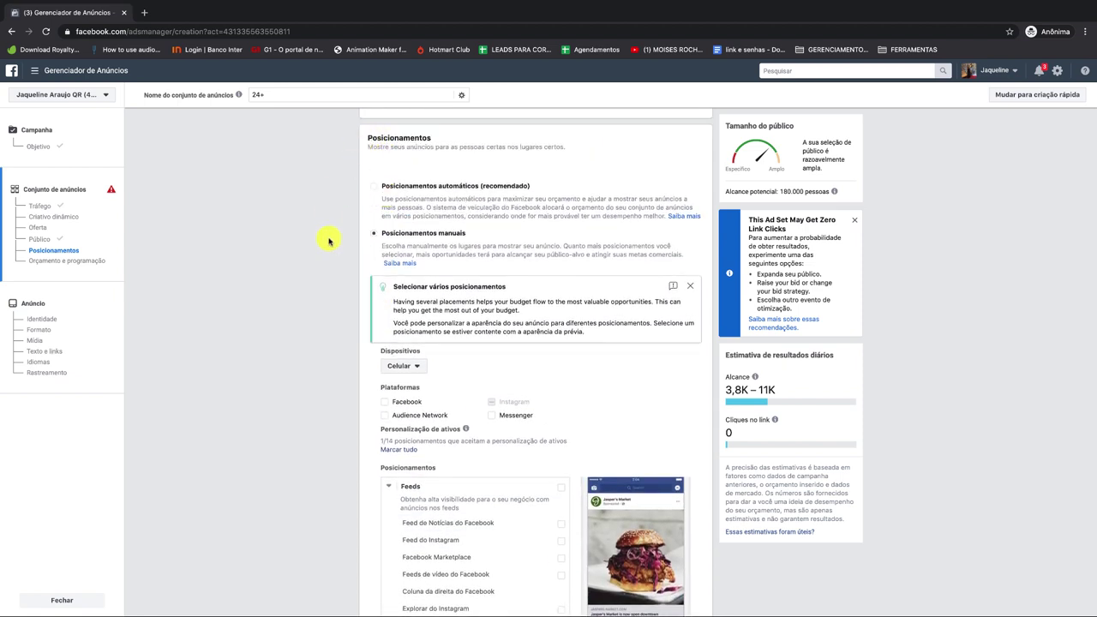
pyautogui.scroll(-1, 504, 402)
pyautogui.scroll(-1, 504, 402)
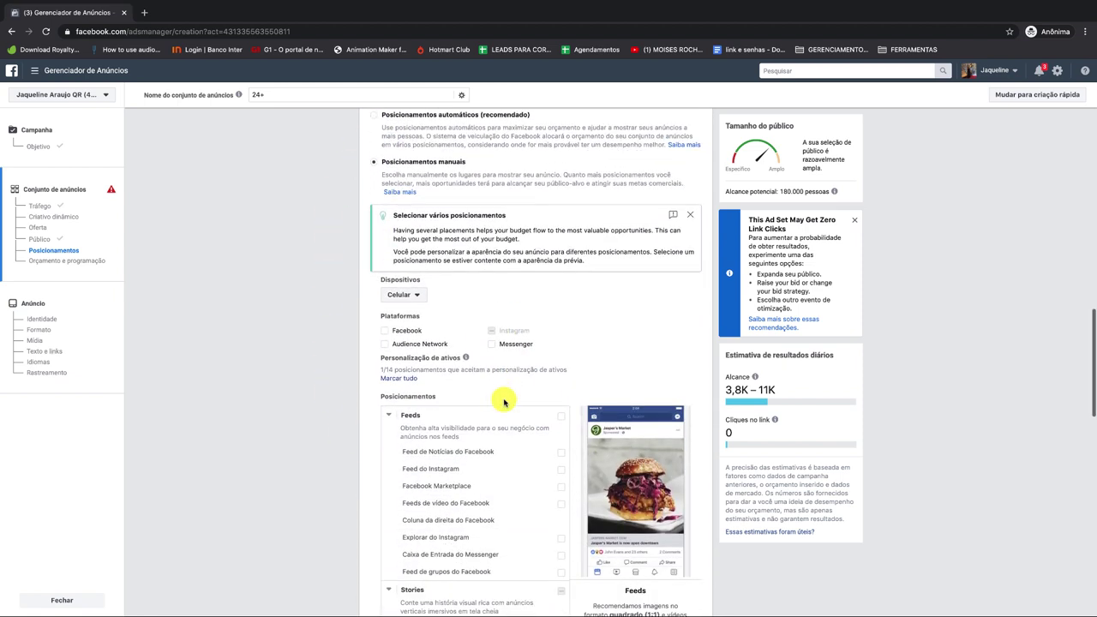
pyautogui.scroll(-3, 470, 525)
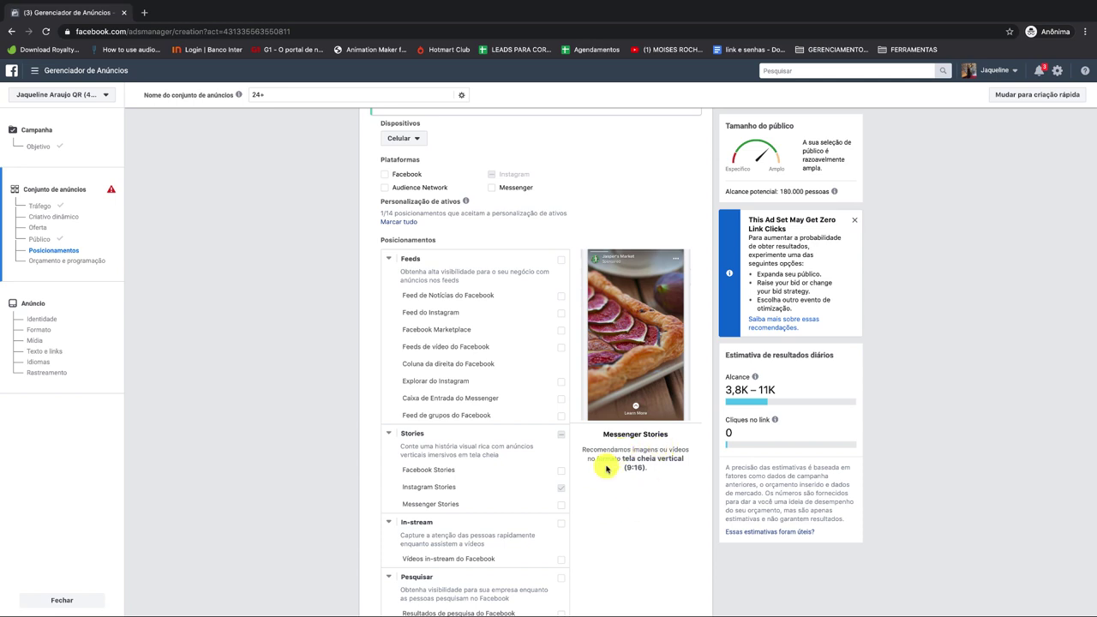
pyautogui.scroll(-5, 600, 480)
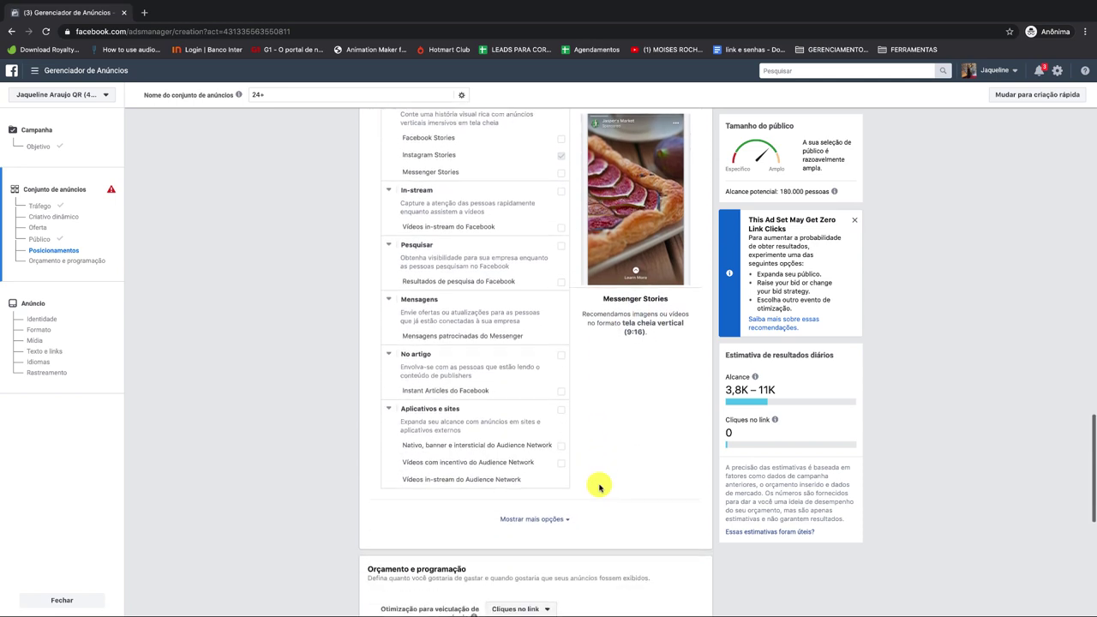
pyautogui.scroll(-5, 600, 487)
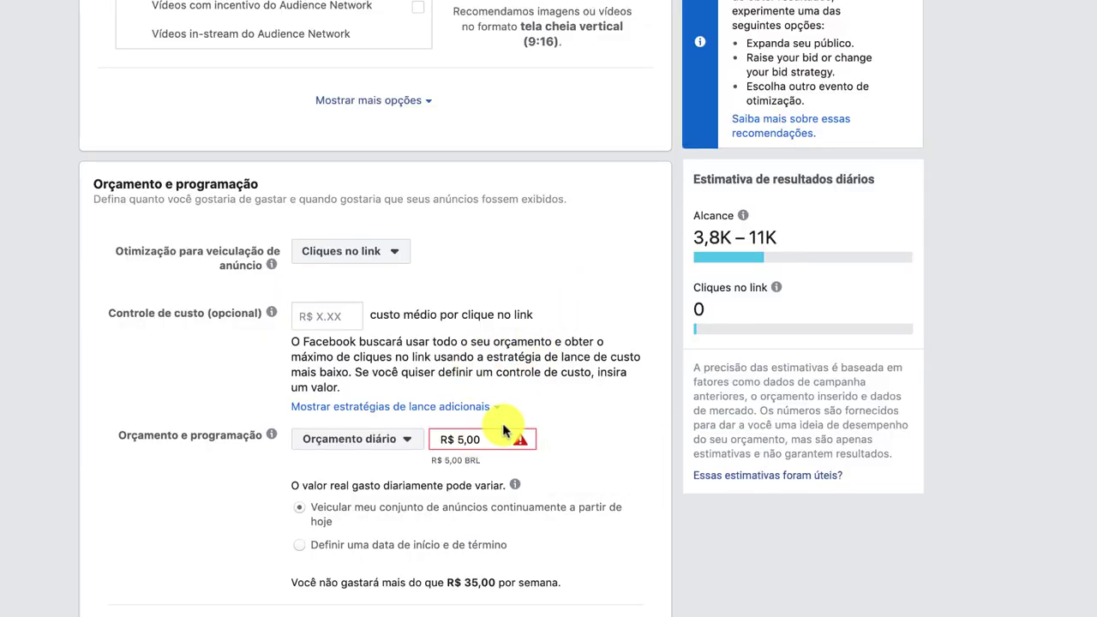
# Step: Set the ad set's daily budget to R$ 10,00
pyautogui.doubleClick(480, 437)
pyautogui.write('1')
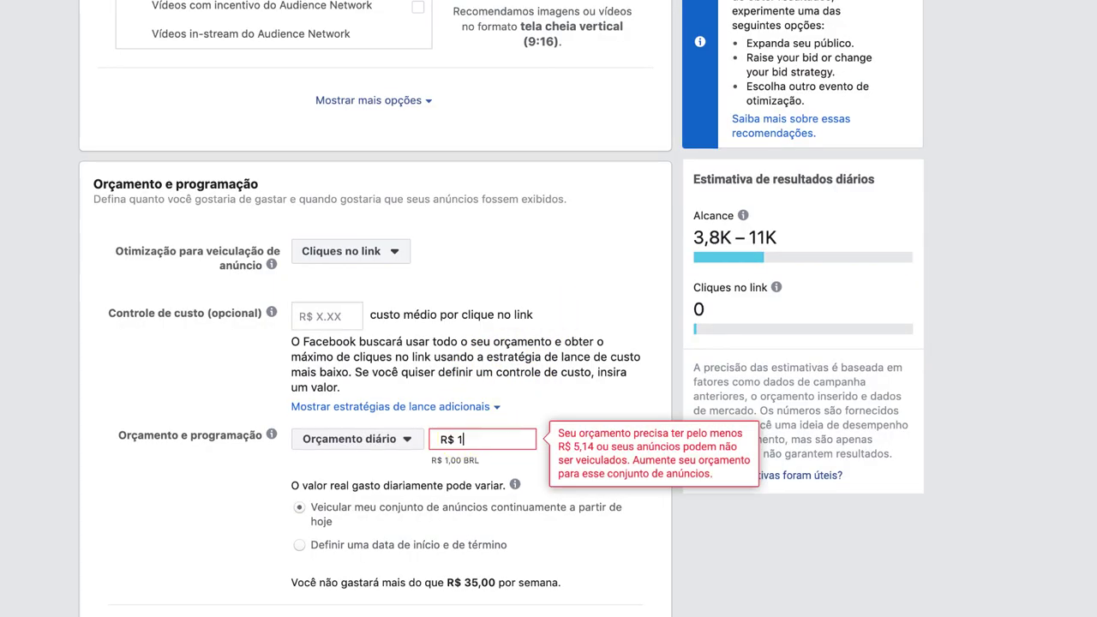
pyautogui.press('Tab')
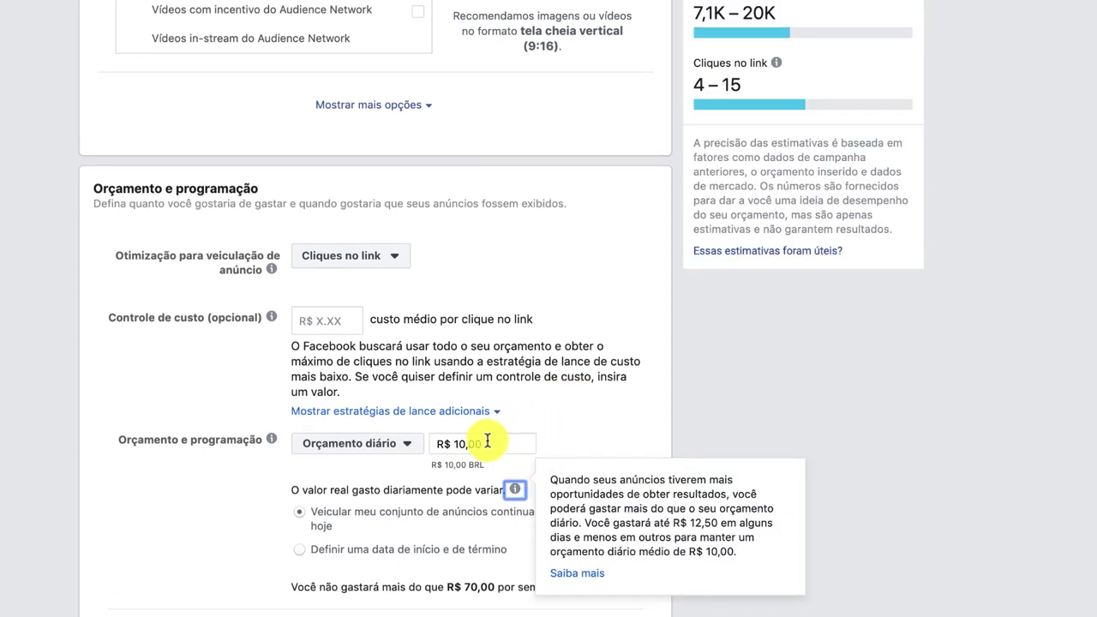
# Step: Change the daily budget back to R$ 5,00 and check the estimated daily reach and link clicks
pyautogui.moveTo(485, 439); pyautogui.dragTo(455, 444)
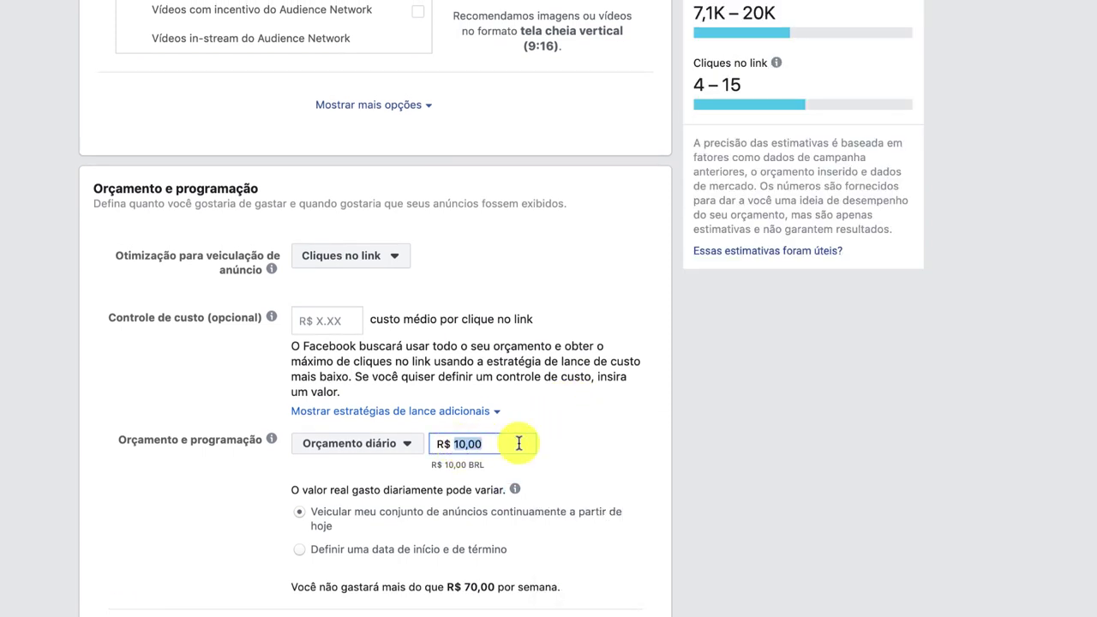
pyautogui.write('5')
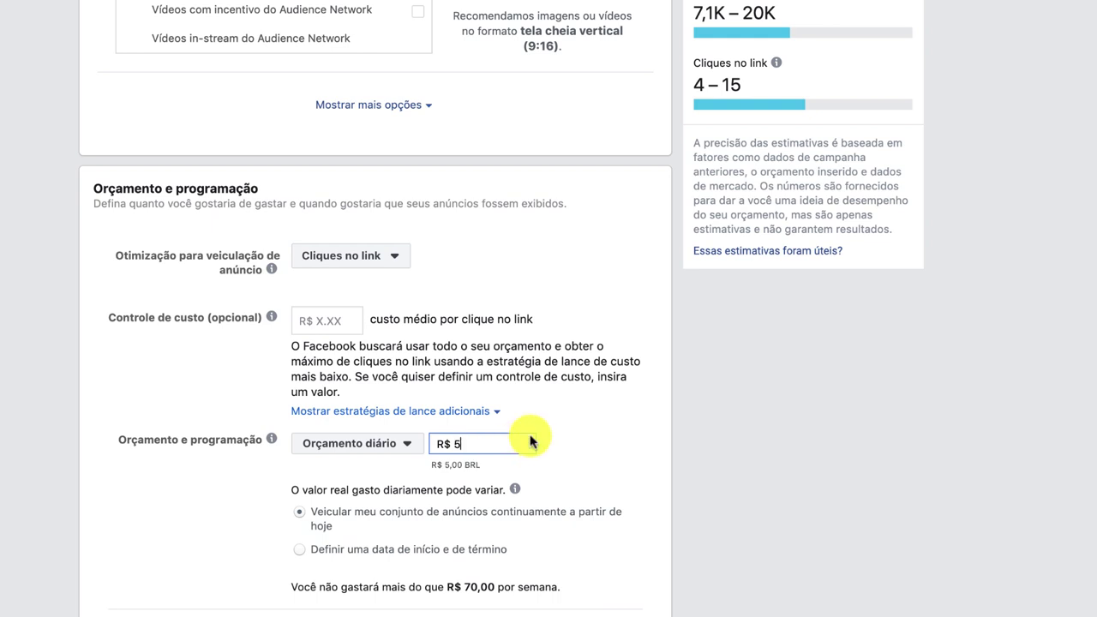
pyautogui.click(579, 452)
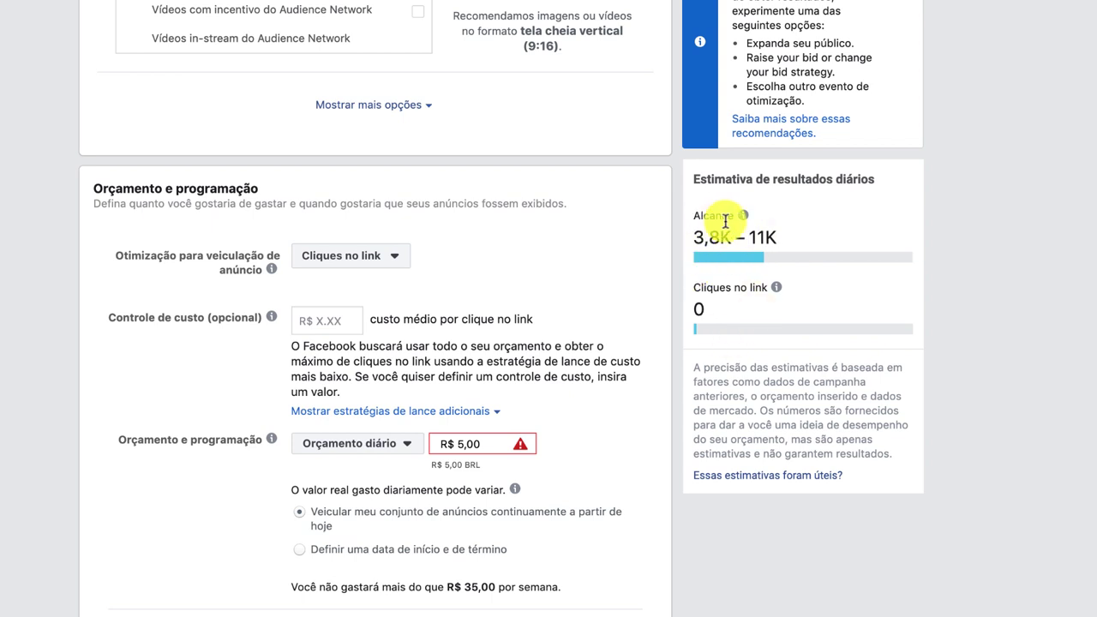
pyautogui.moveTo(747, 219)
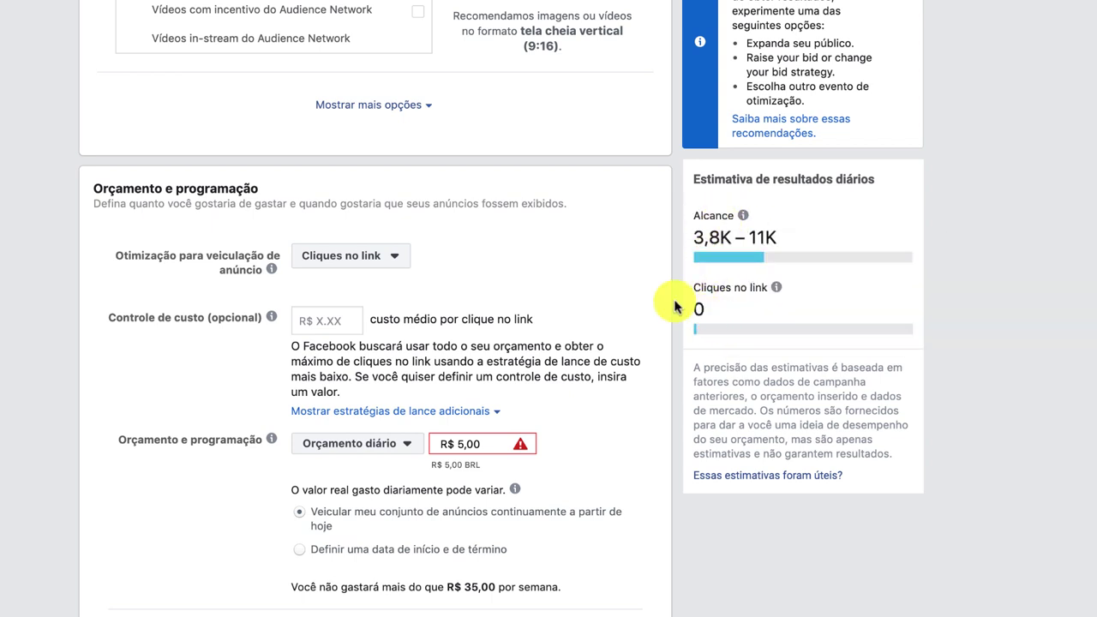
pyautogui.scroll(2, 596, 273)
pyautogui.scroll(-1, 596, 272)
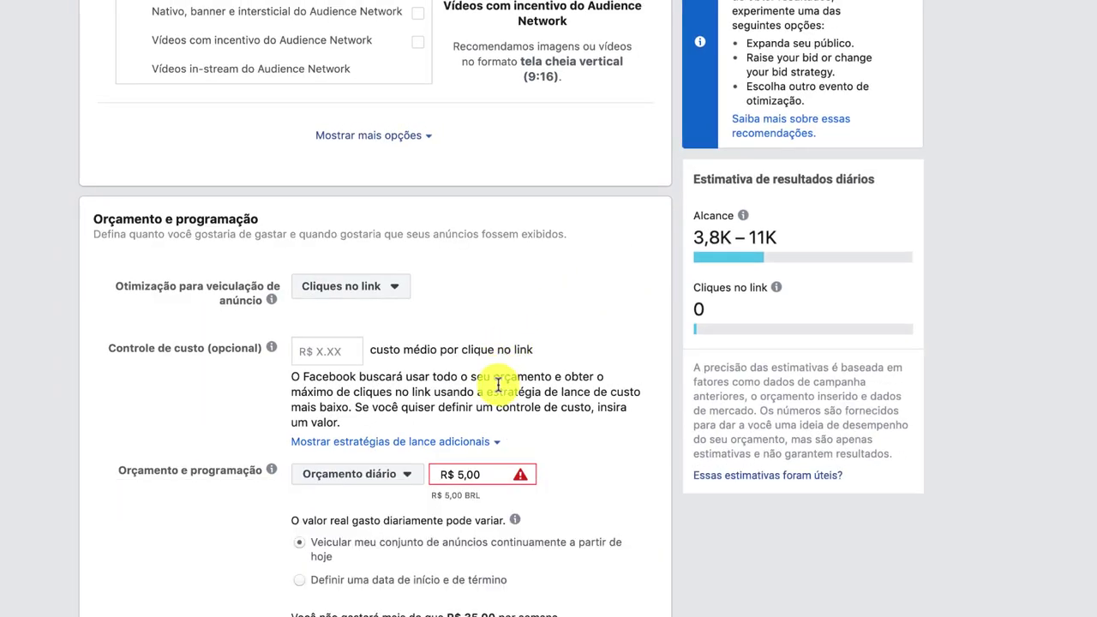
pyautogui.scroll(-2, 497, 385)
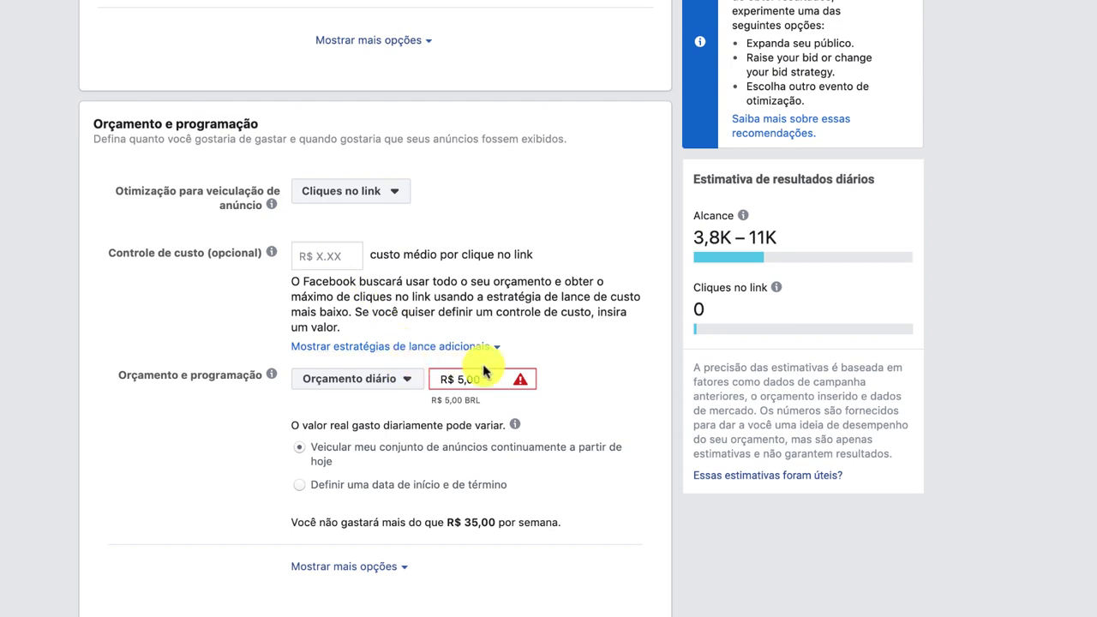
# Step: Raise the Orçamento diário to R$ 10,00 and close the budget information note
pyautogui.moveTo(491, 374)
pyautogui.moveTo(455, 379); pyautogui.dragTo(495, 375)
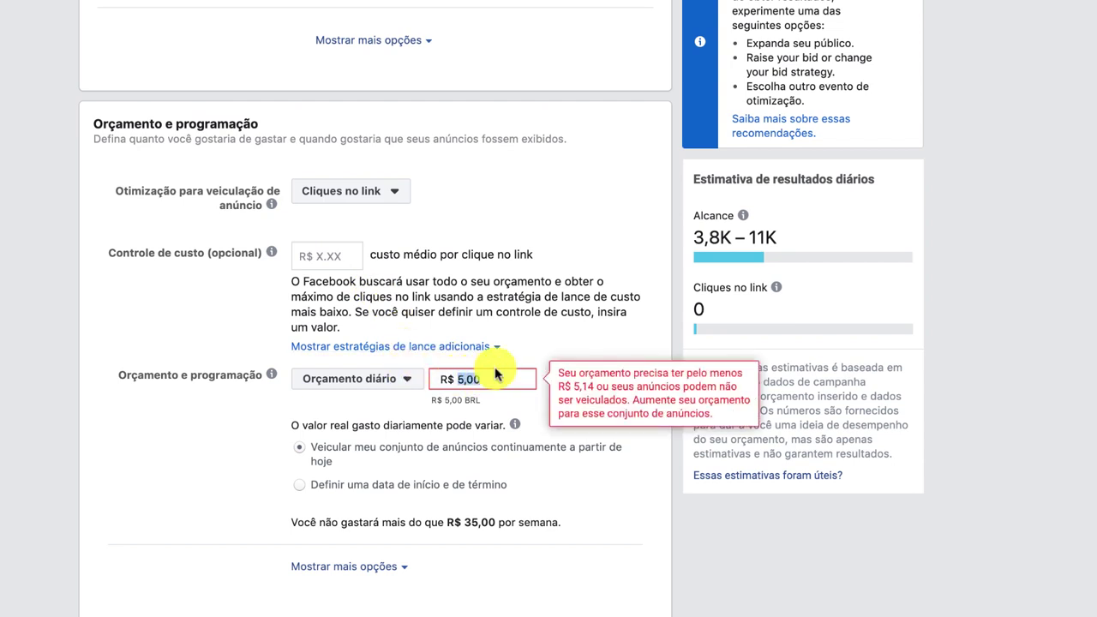
pyautogui.press('Tab')
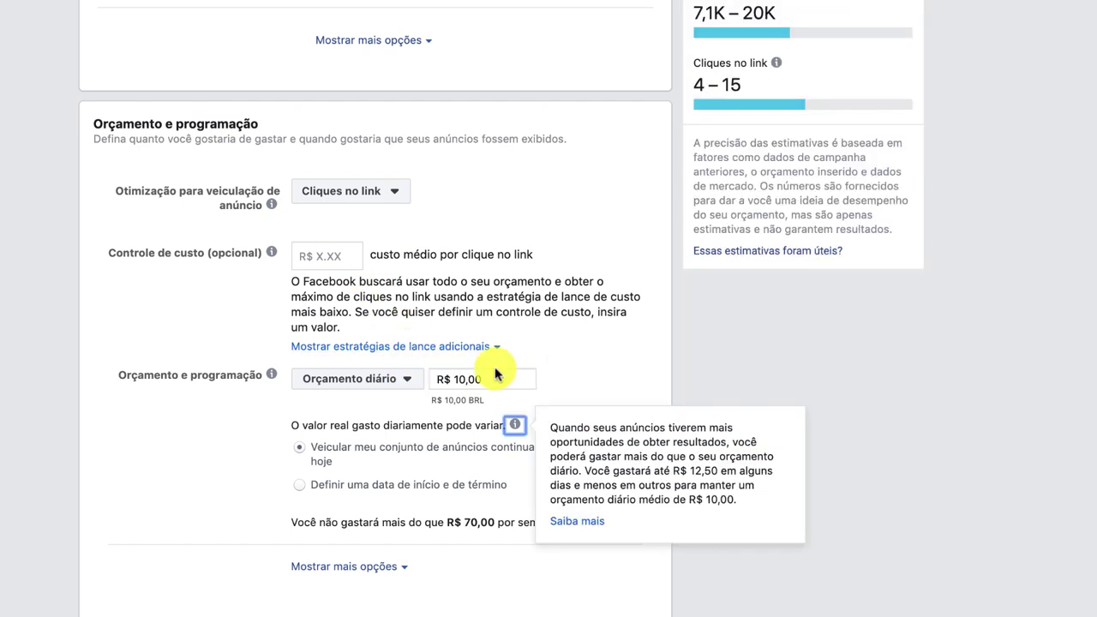
pyautogui.click(514, 227)
# Step: Examine the delivery optimization options from Visualizações da página de destino to Impressões, keeping Cliques no link
pyautogui.scroll(-2, 596, 300)
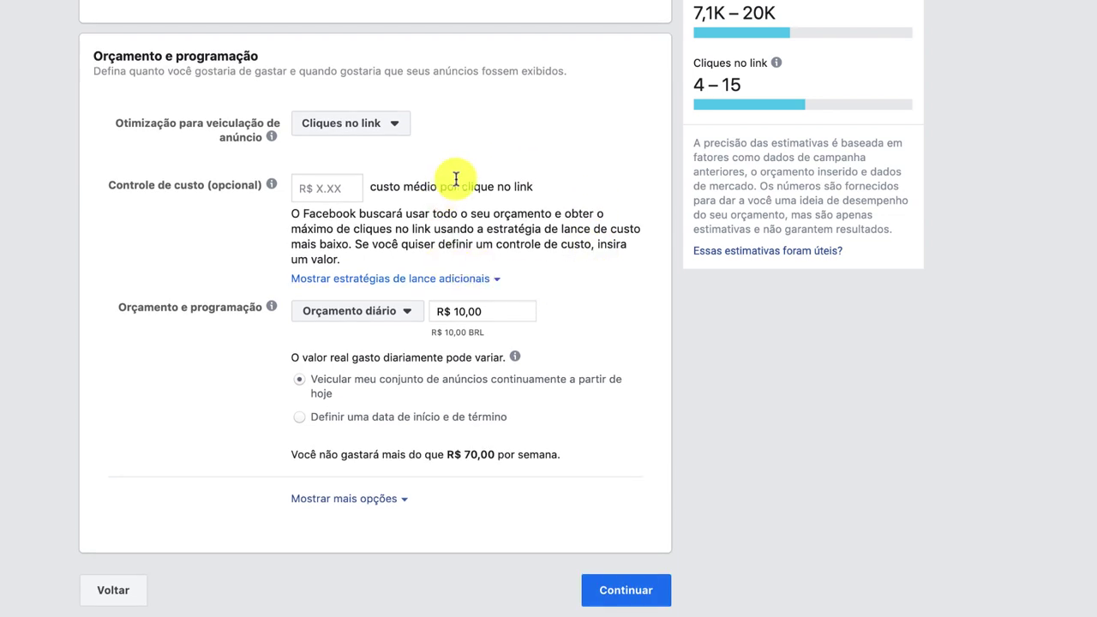
pyautogui.click(385, 129)
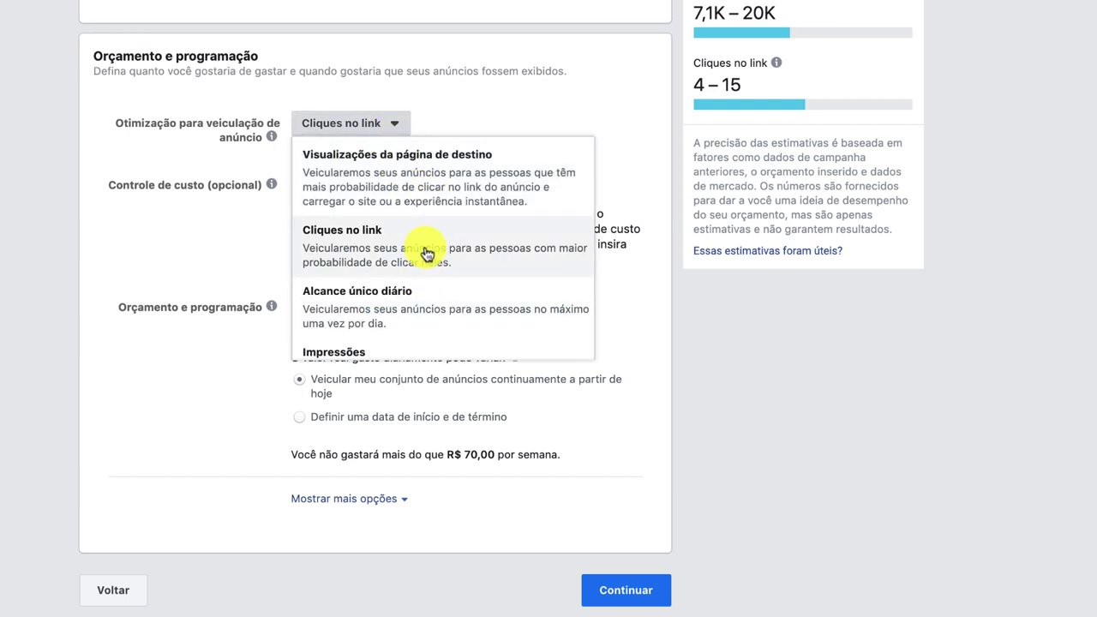
pyautogui.scroll(-1, 427, 253)
pyautogui.scroll(-1, 427, 255)
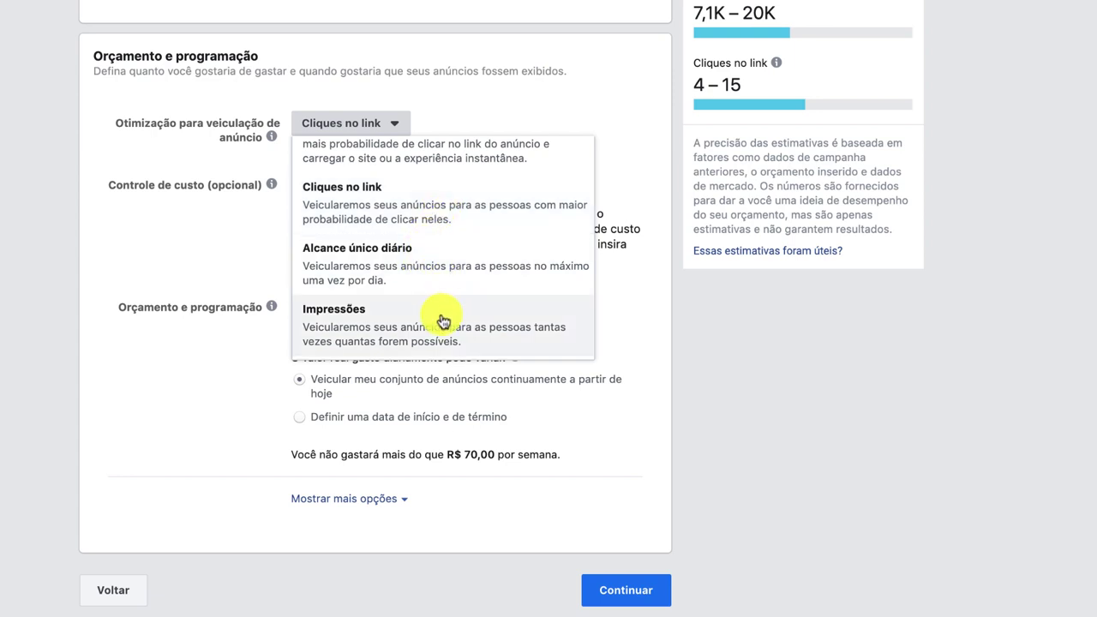
pyautogui.scroll(1, 441, 304)
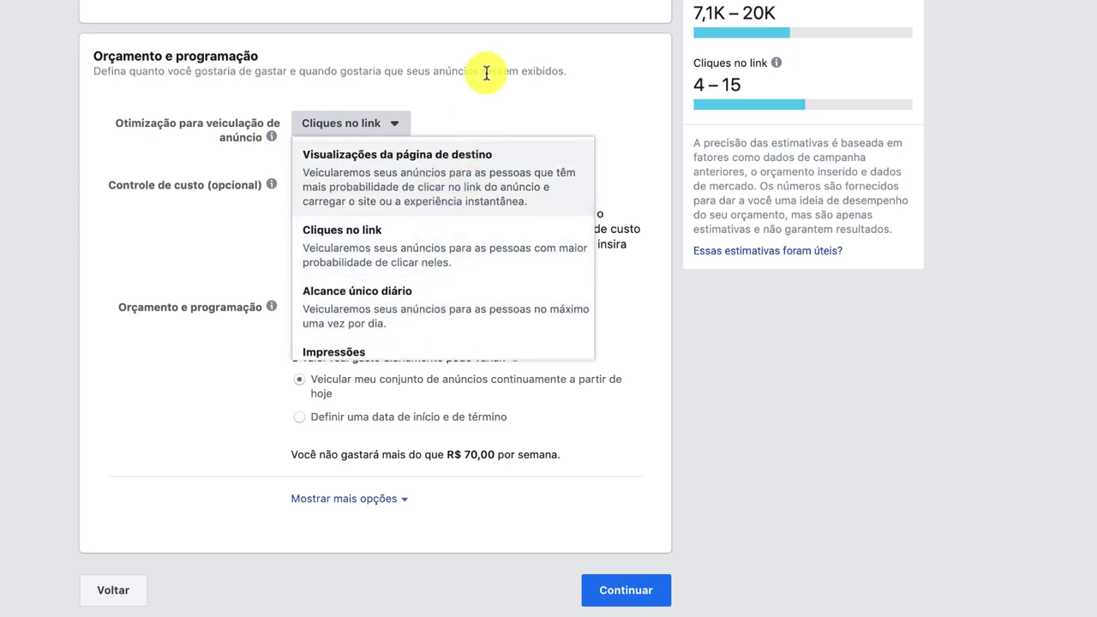
pyautogui.click(509, 103)
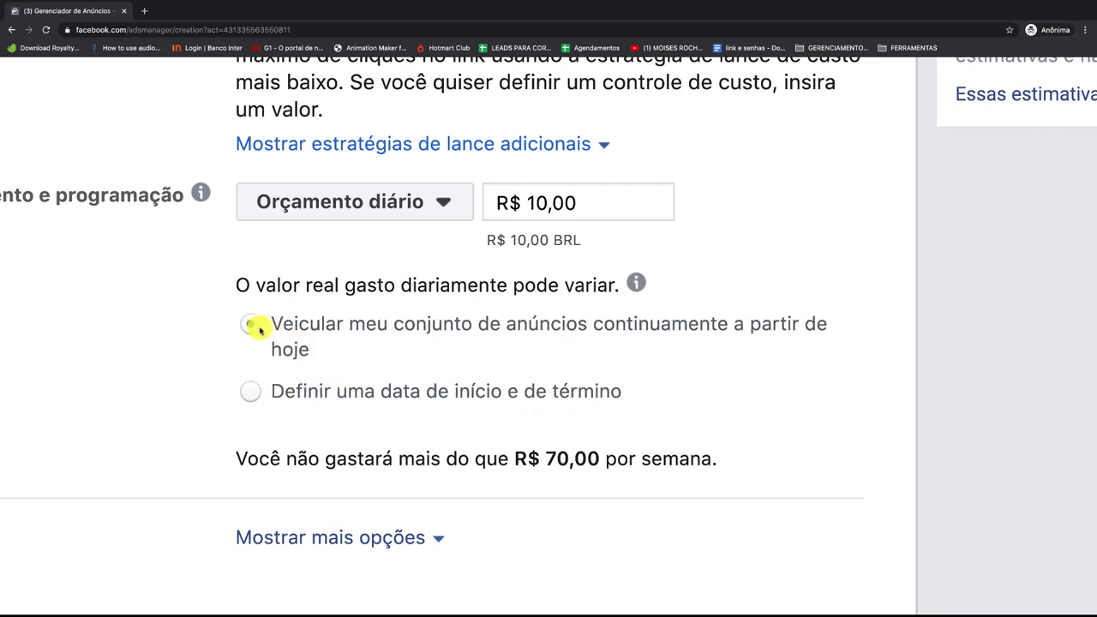
# Step: Review the ad set's settings at normal page size and continue to the ad creation stage
pyautogui.press('super+0')
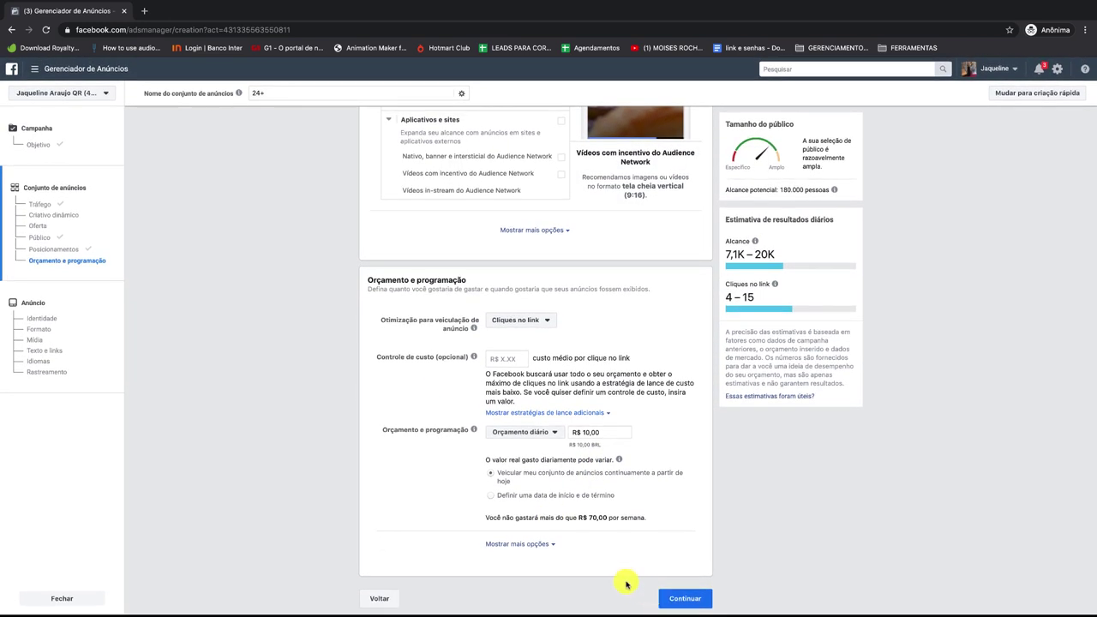
pyautogui.scroll(10, 625, 583)
pyautogui.scroll(-10, 633, 559)
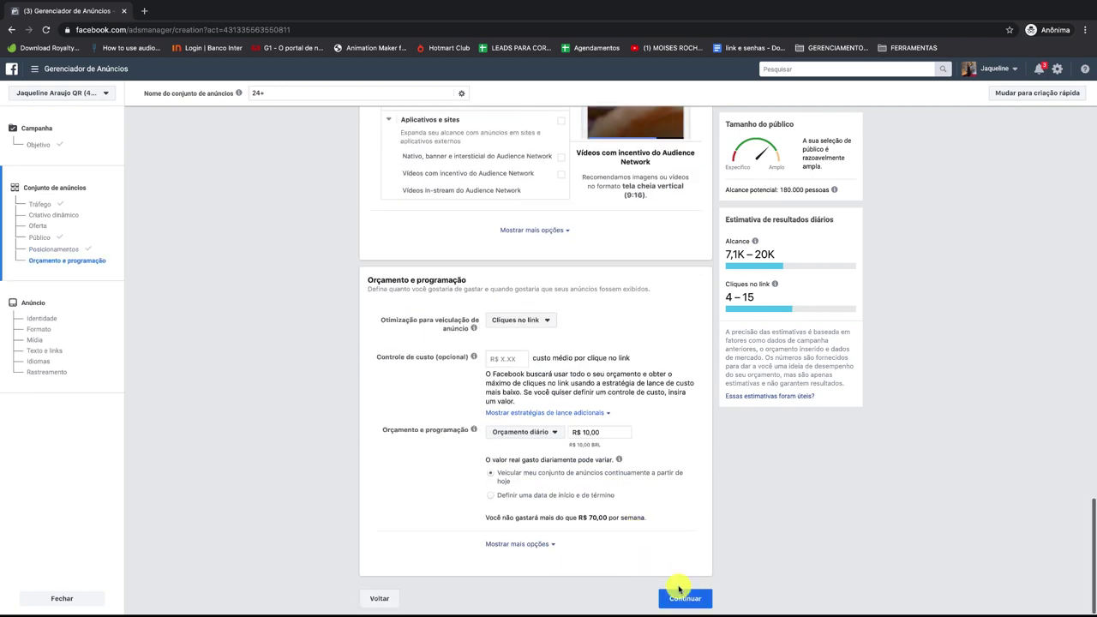
pyautogui.click(686, 594)
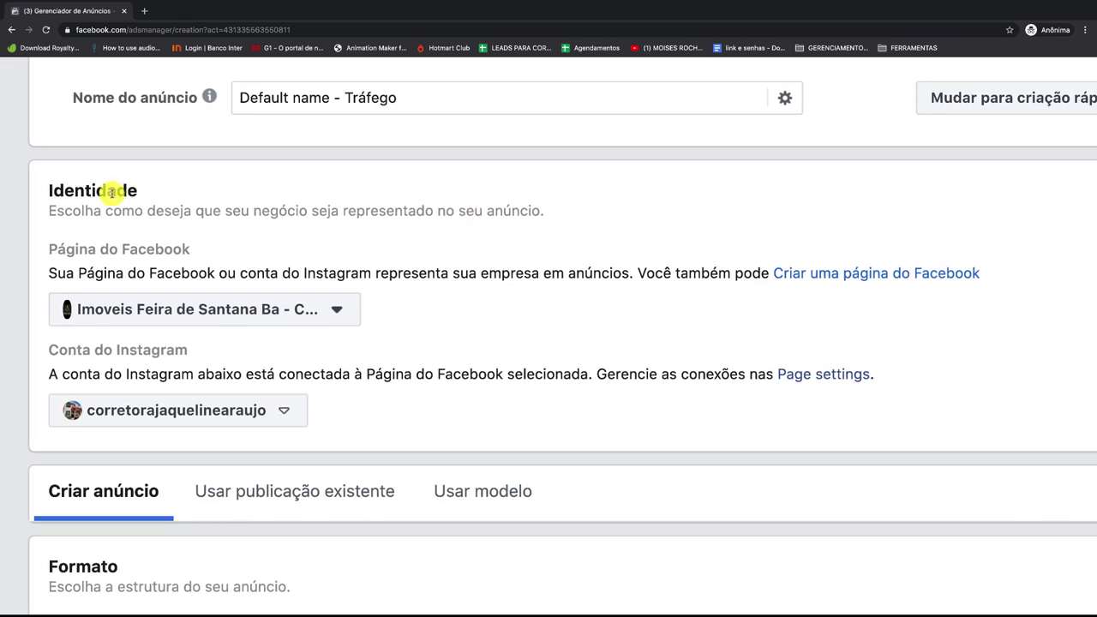
# Step: Check which Facebook Pages are available for the ad's identity, keeping the selected real estate page
pyautogui.click(171, 307)
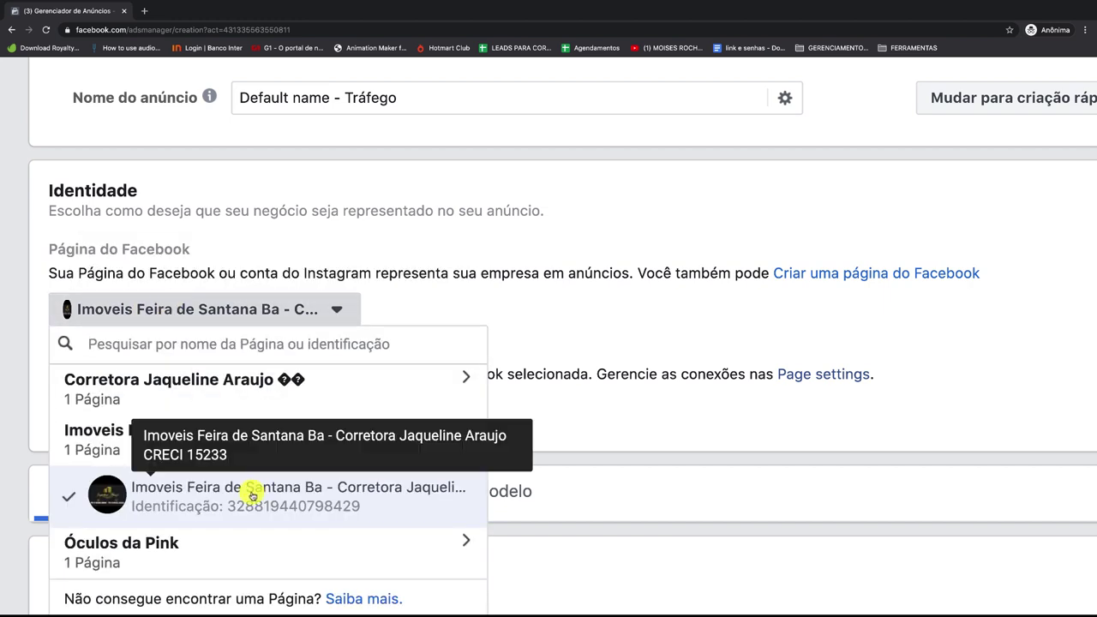
pyautogui.click(391, 314)
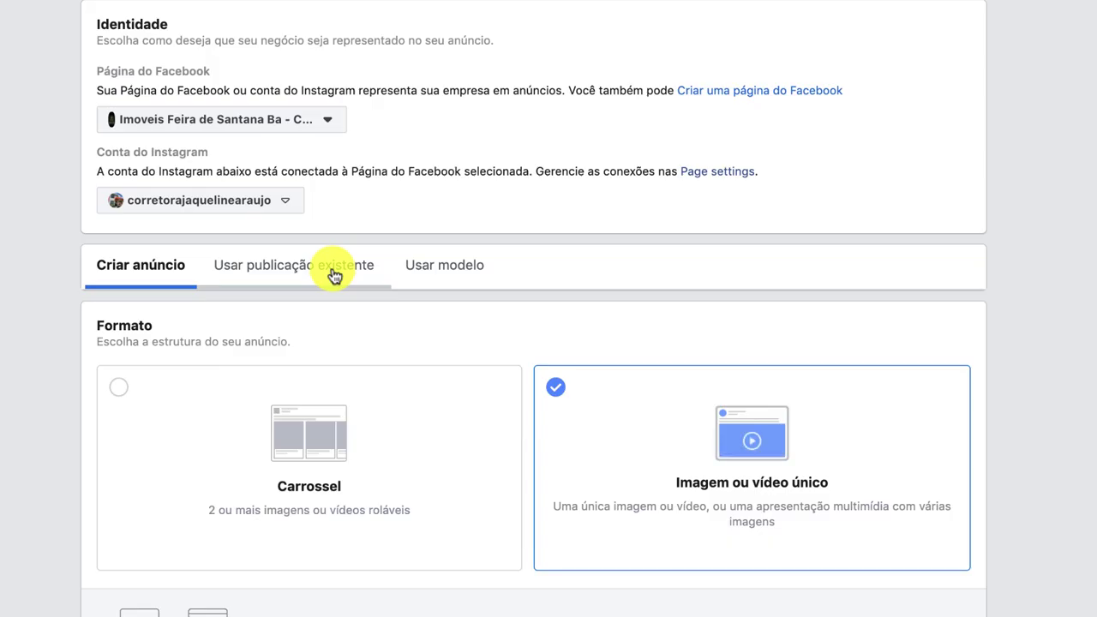
# Step: Compare the Usar publicação existente and Usar modelo options, then return to Criar anúncio
pyautogui.click(500, 288)
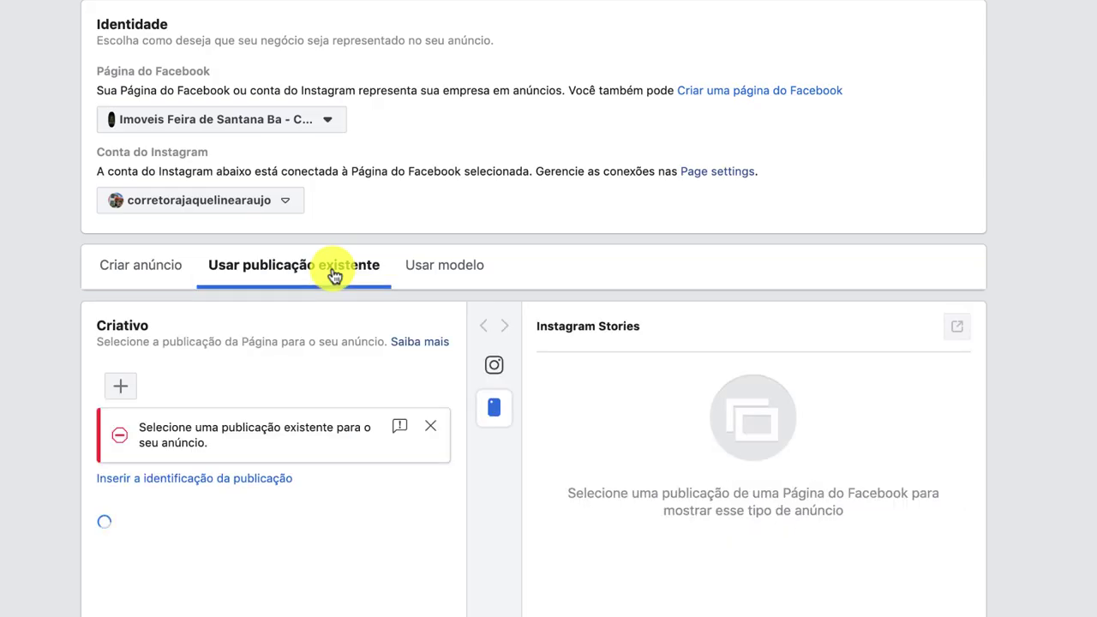
pyautogui.click(155, 275)
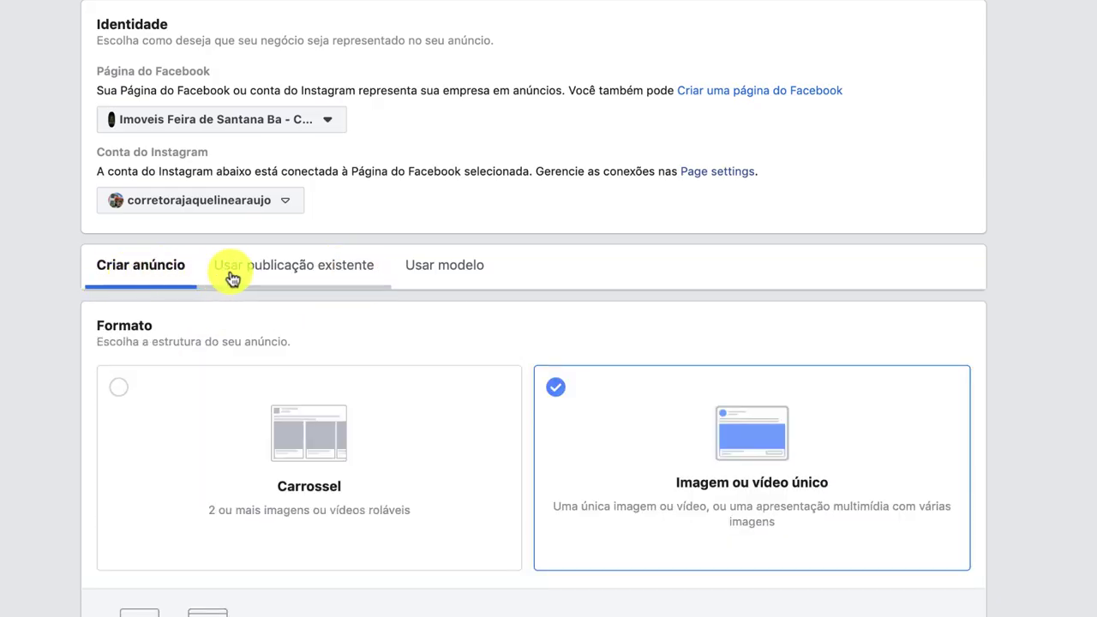
pyautogui.click(435, 271)
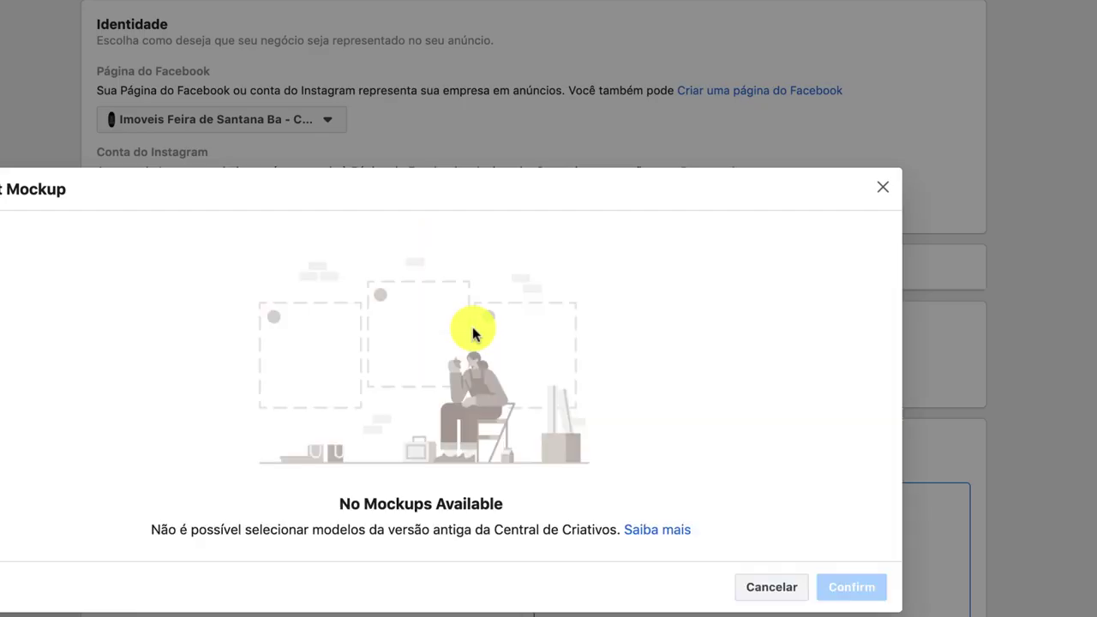
pyautogui.click(882, 186)
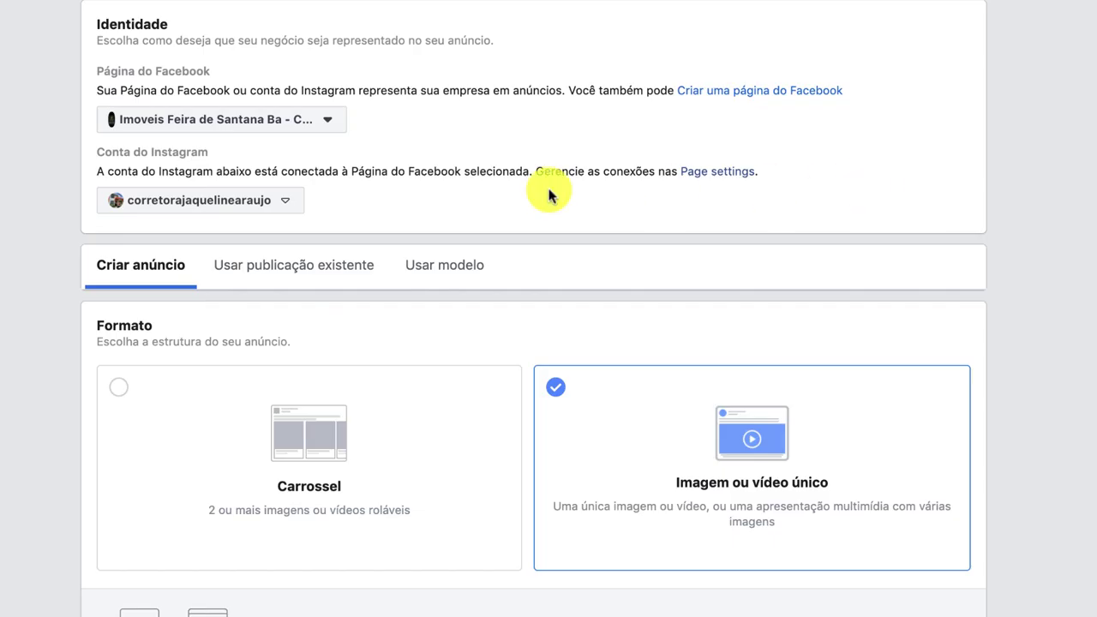
pyautogui.click(296, 272)
pyautogui.scroll(-1, 314, 272)
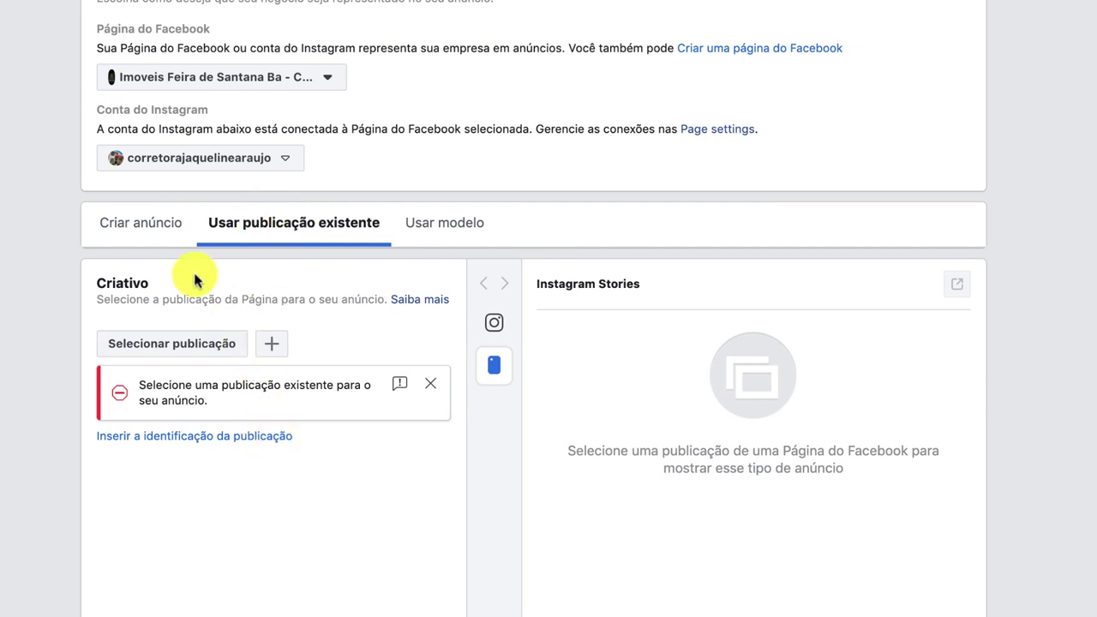
pyautogui.click(166, 231)
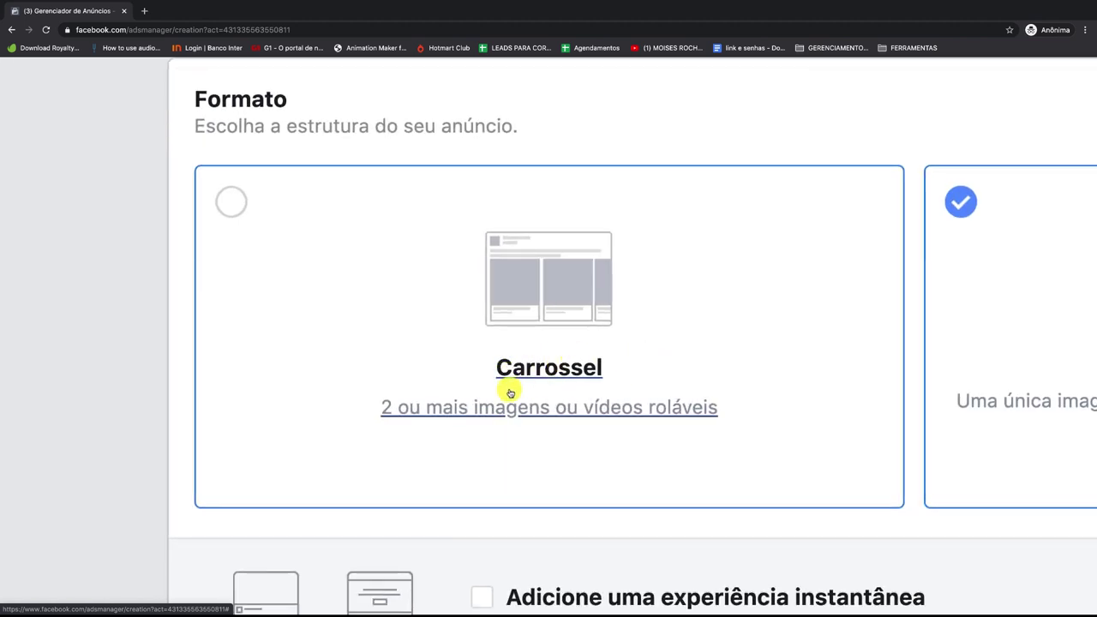
# Step: Compare the Carrossel and Imagem ou vídeo único ad formats in the Formato section
pyautogui.scroll(1, 600, 364)
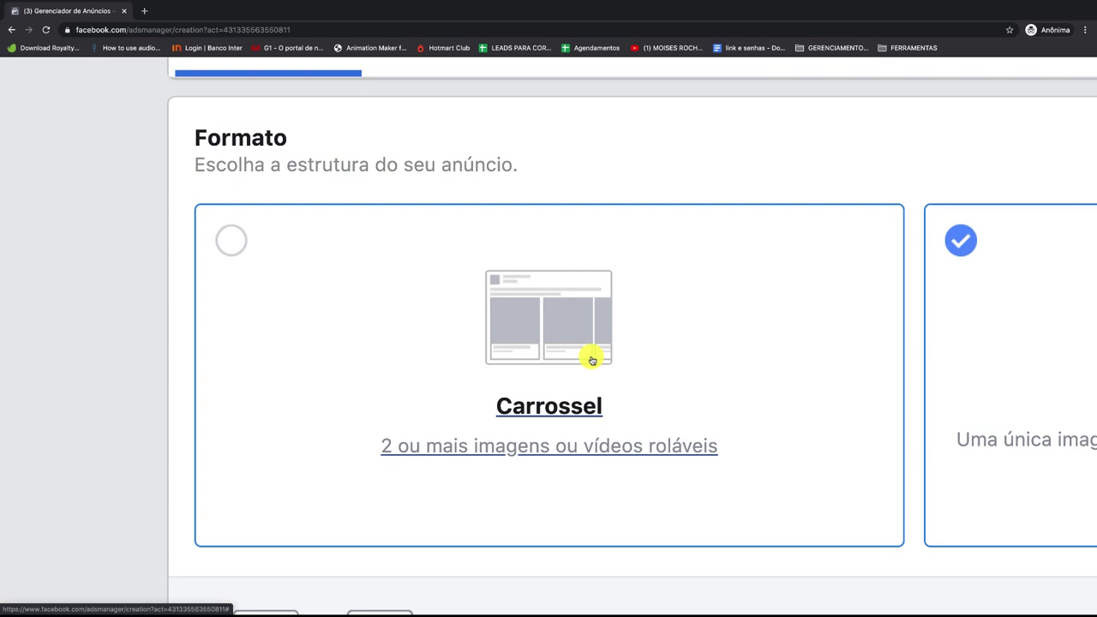
pyautogui.hscroll(2, 591, 360)
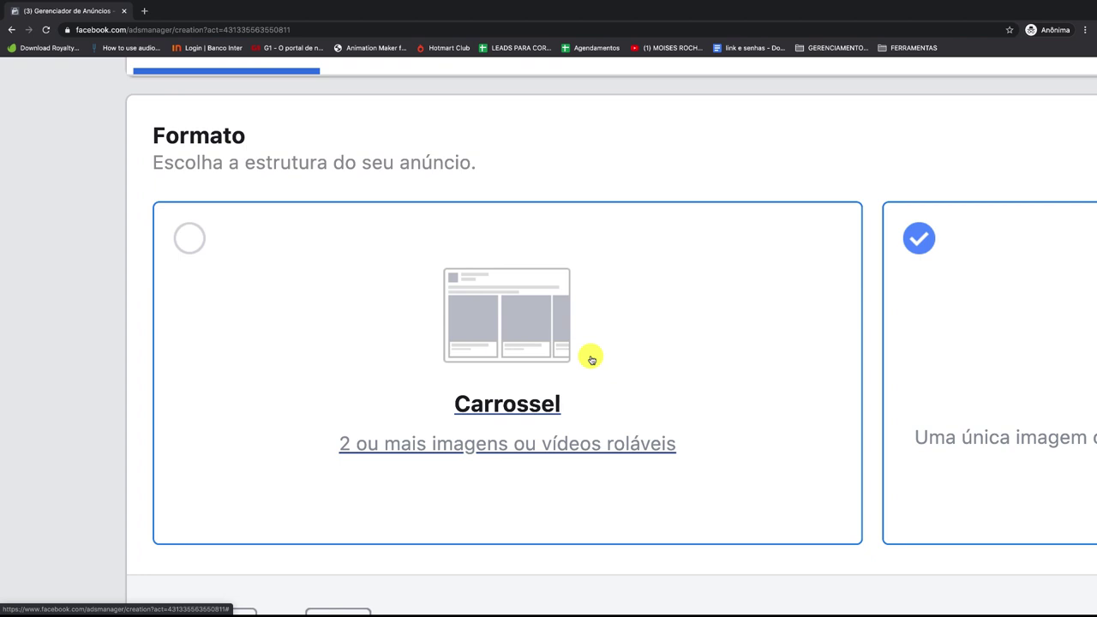
pyautogui.hscroll(6, 722, 318)
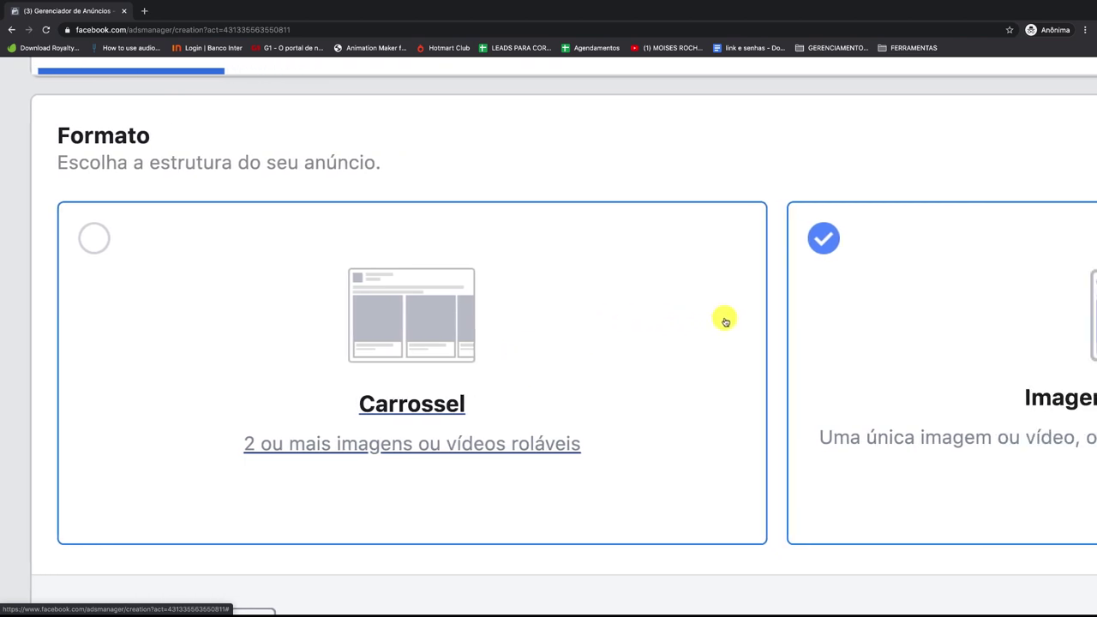
pyautogui.hscroll(4, 725, 322)
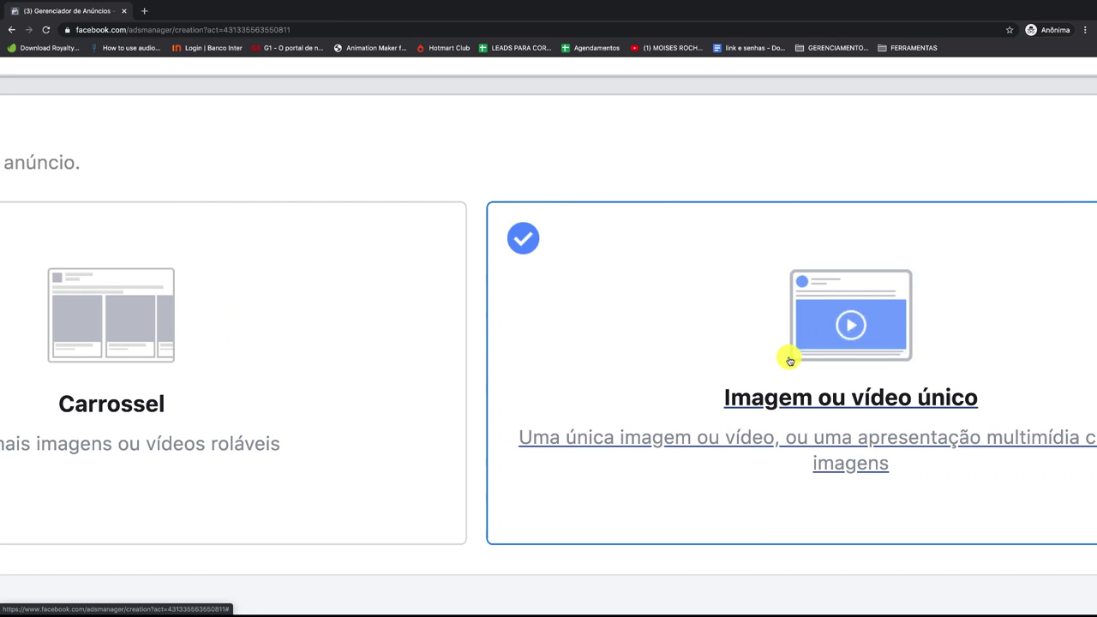
# Step: Start adding an image to the ad's Mídia section by uploading a file from the computer
pyautogui.scroll(-5, 789, 361)
pyautogui.scroll(-1, 493, 479)
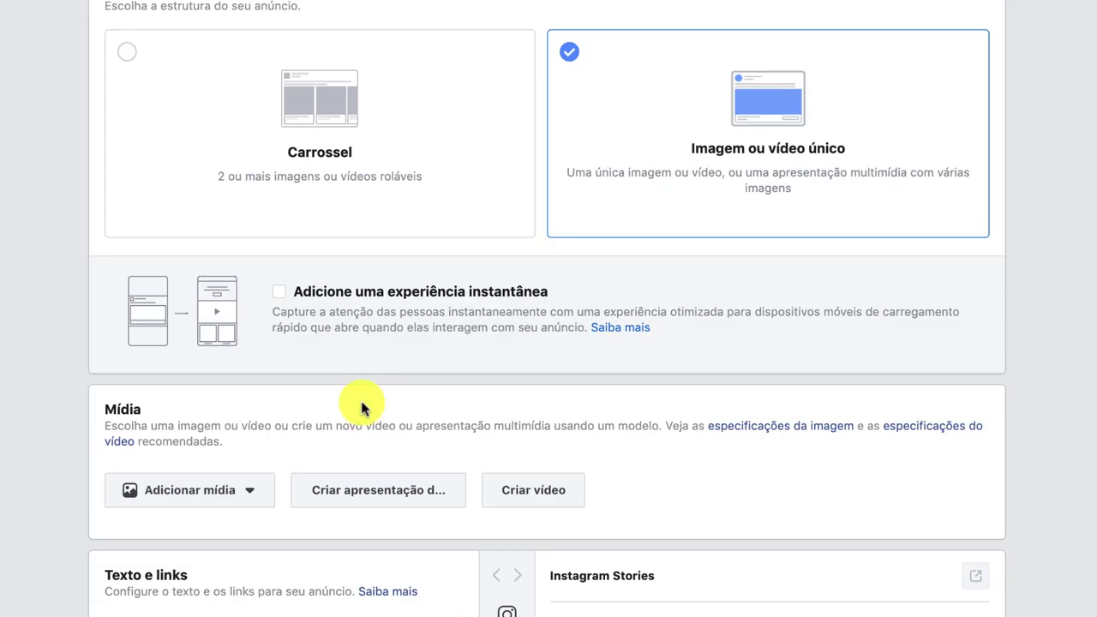
pyautogui.scroll(-2, 501, 463)
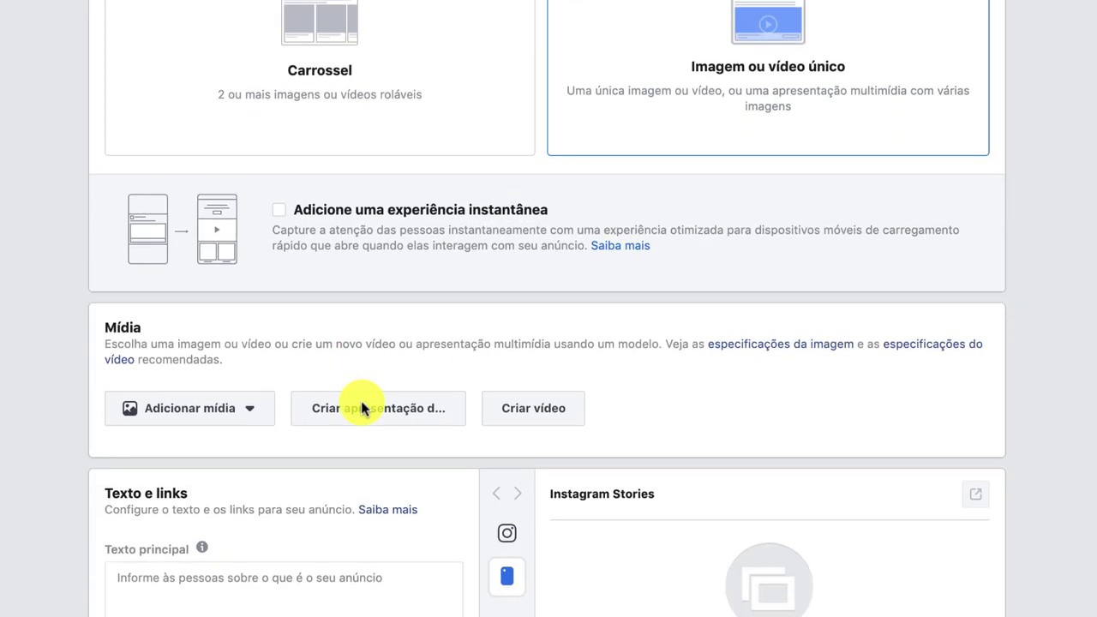
pyautogui.click(196, 342)
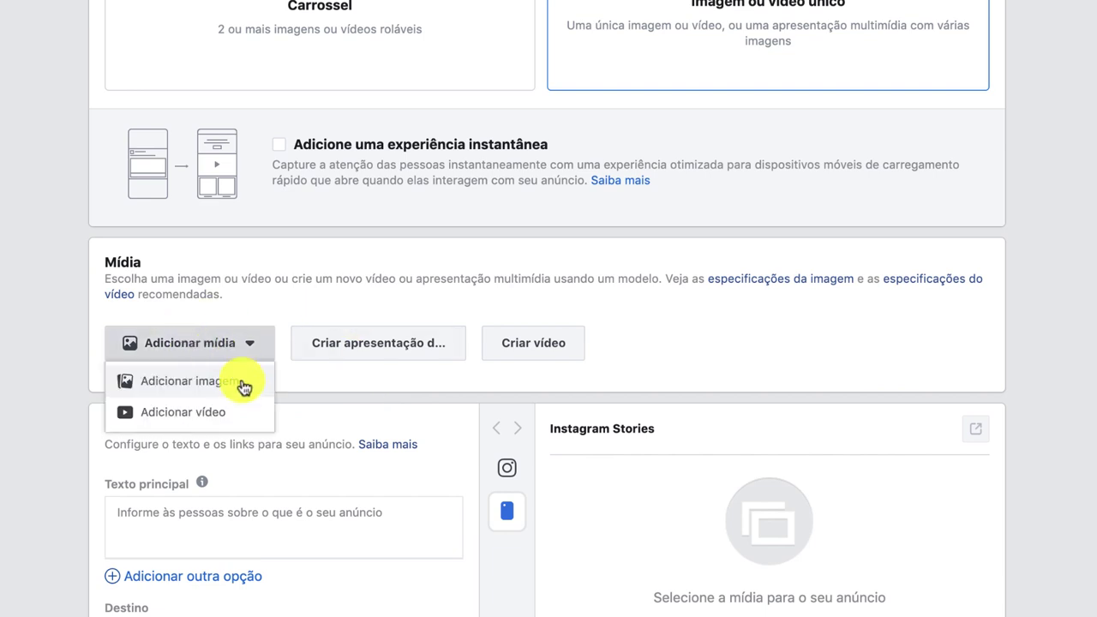
pyautogui.click(221, 387)
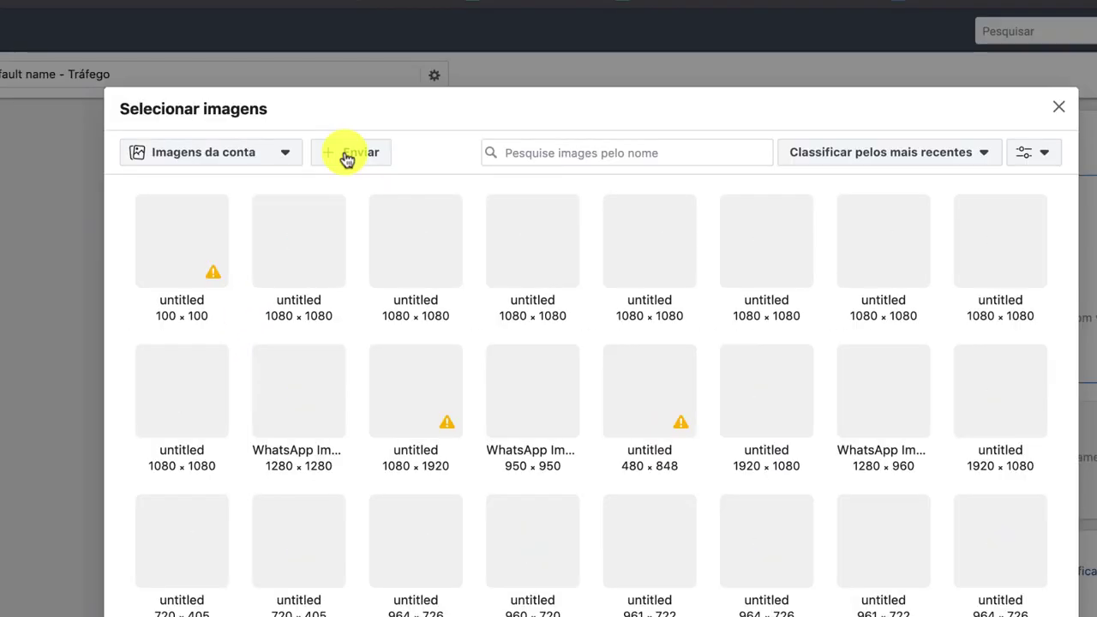
pyautogui.click(346, 158)
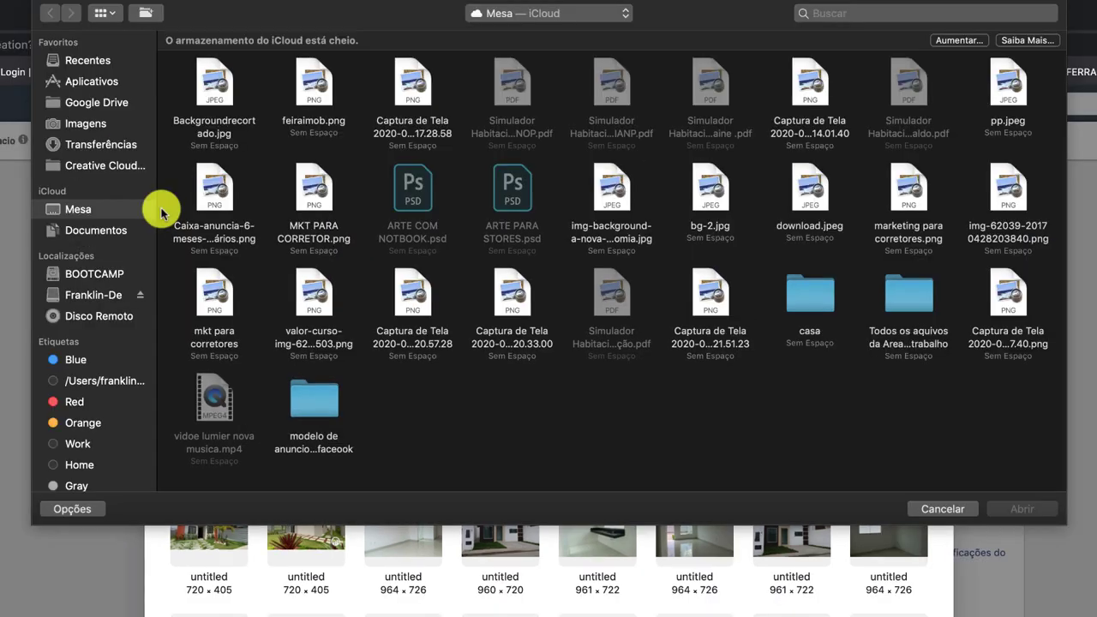
# Step: Upload the 1023 × 1280 FEIRON WhatsApp JPEG ending in 2.24 from the Transferências folder and select it for the ad
pyautogui.click(109, 146)
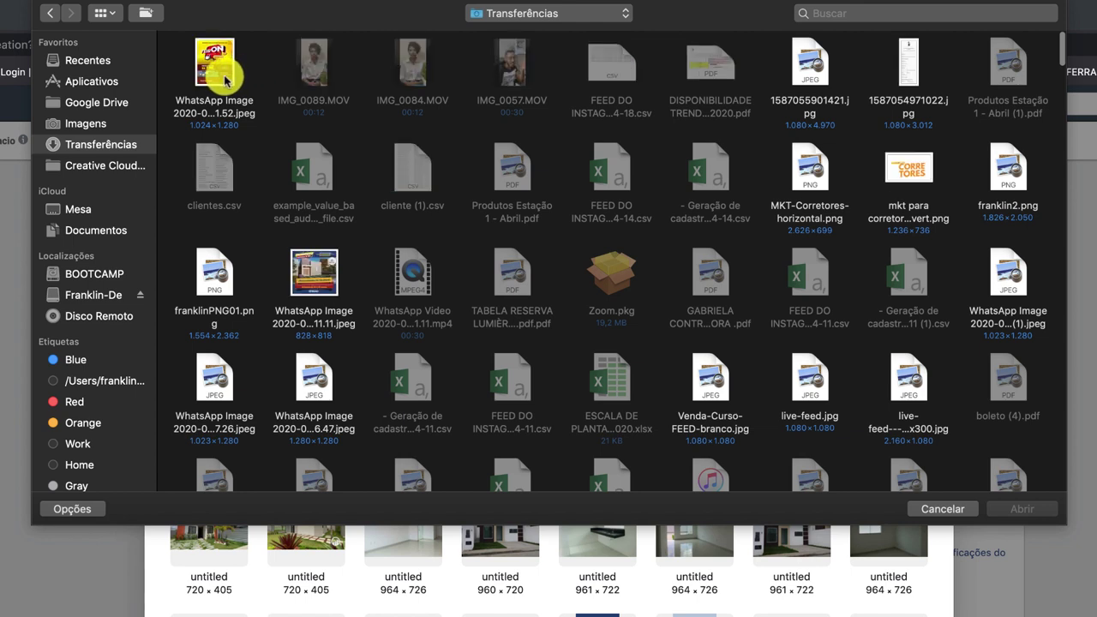
pyautogui.click(214, 69)
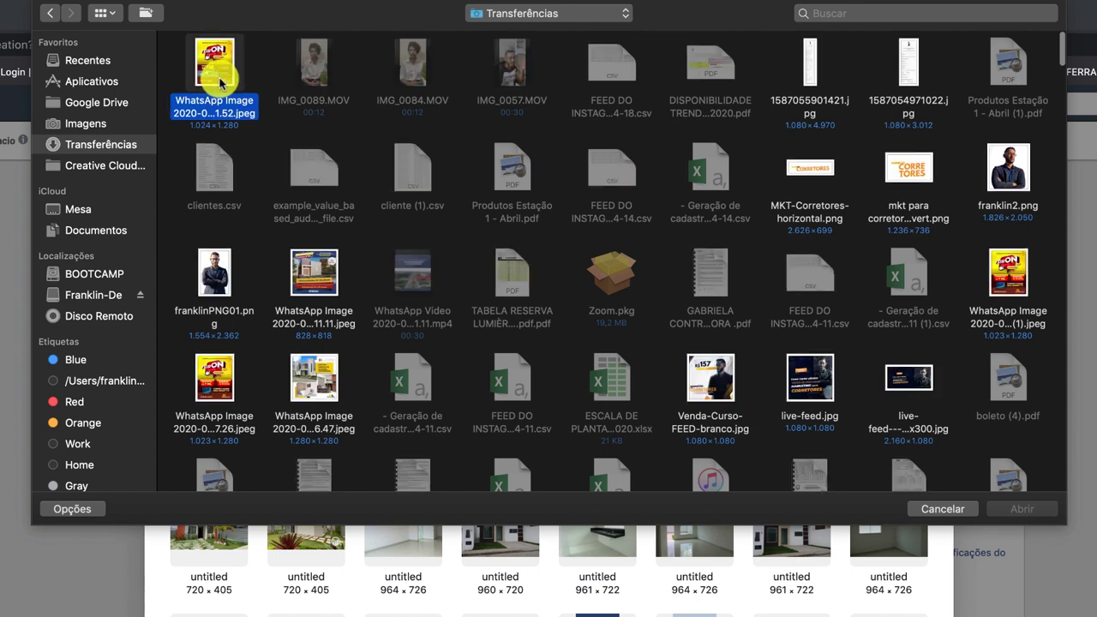
pyautogui.scroll(-1, 219, 82)
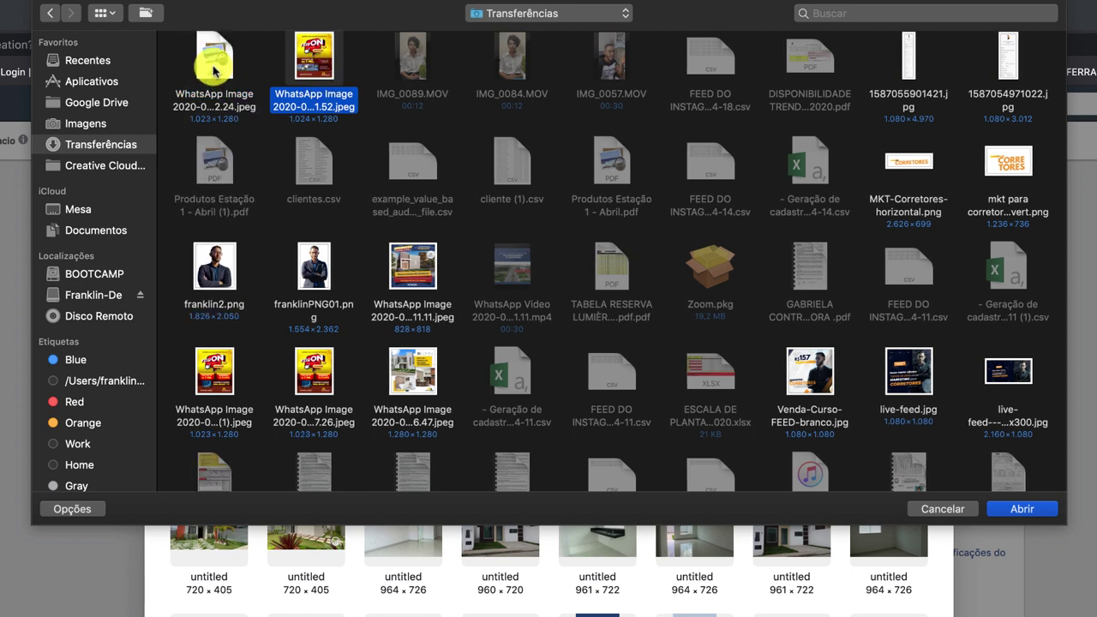
pyautogui.click(214, 71)
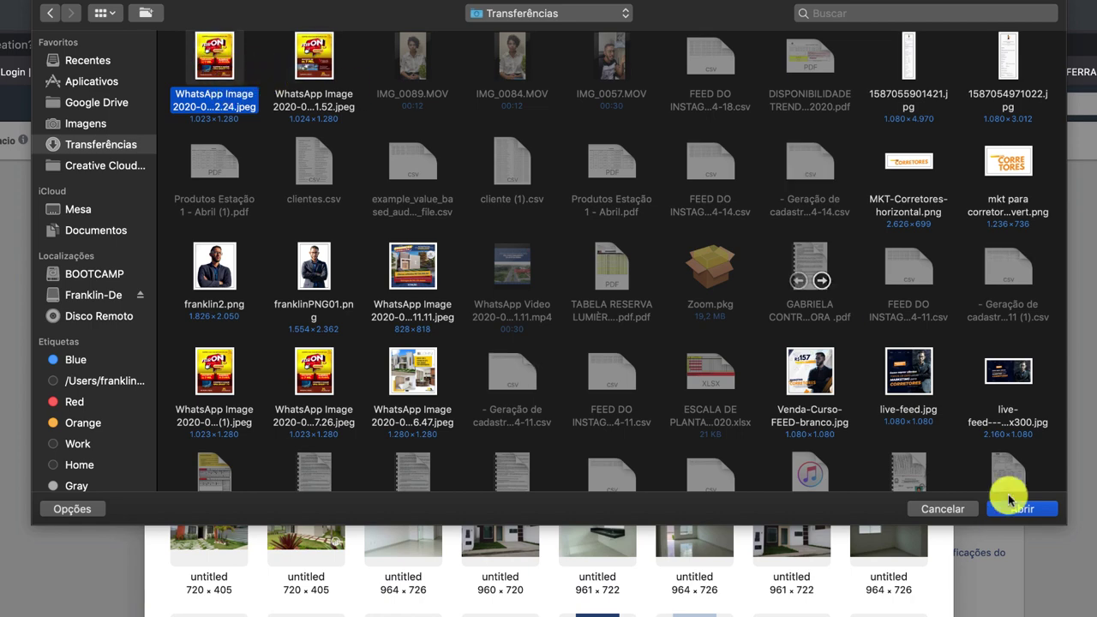
pyautogui.click(1011, 511)
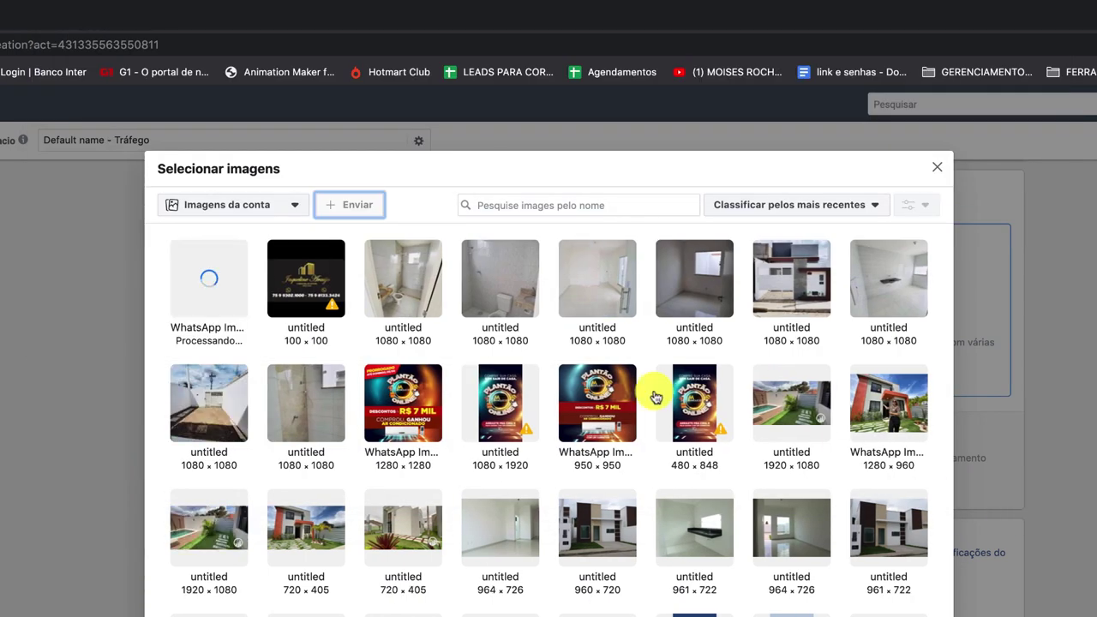
pyautogui.click(203, 318)
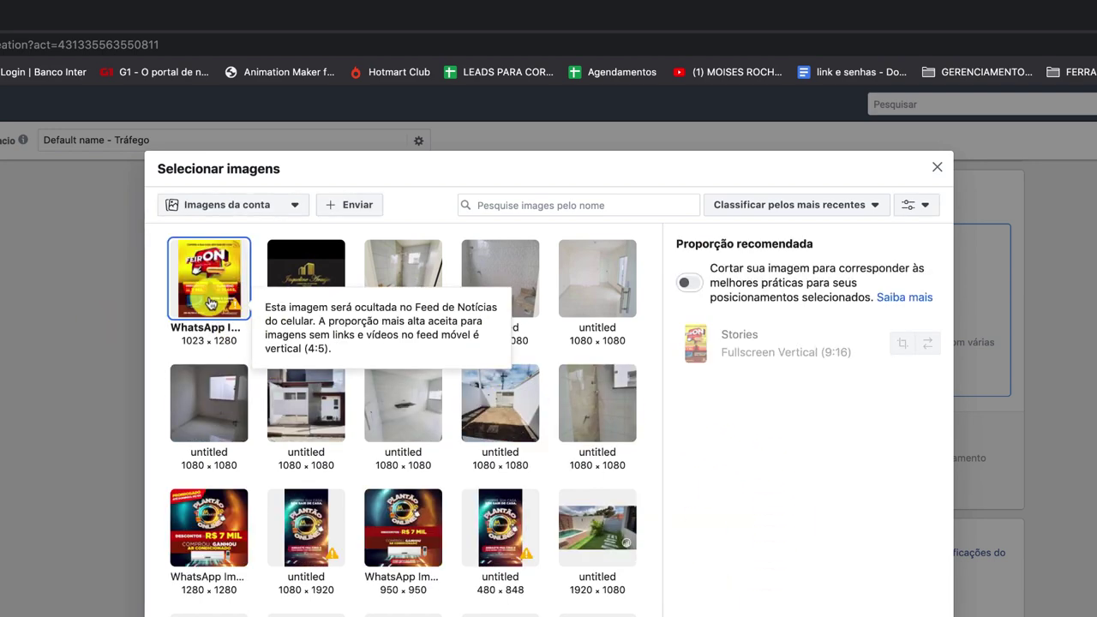
# Step: Enable cropping to the recommended proportion and open the Stories crop settings for the FEIRON image
pyautogui.moveTo(774, 331)
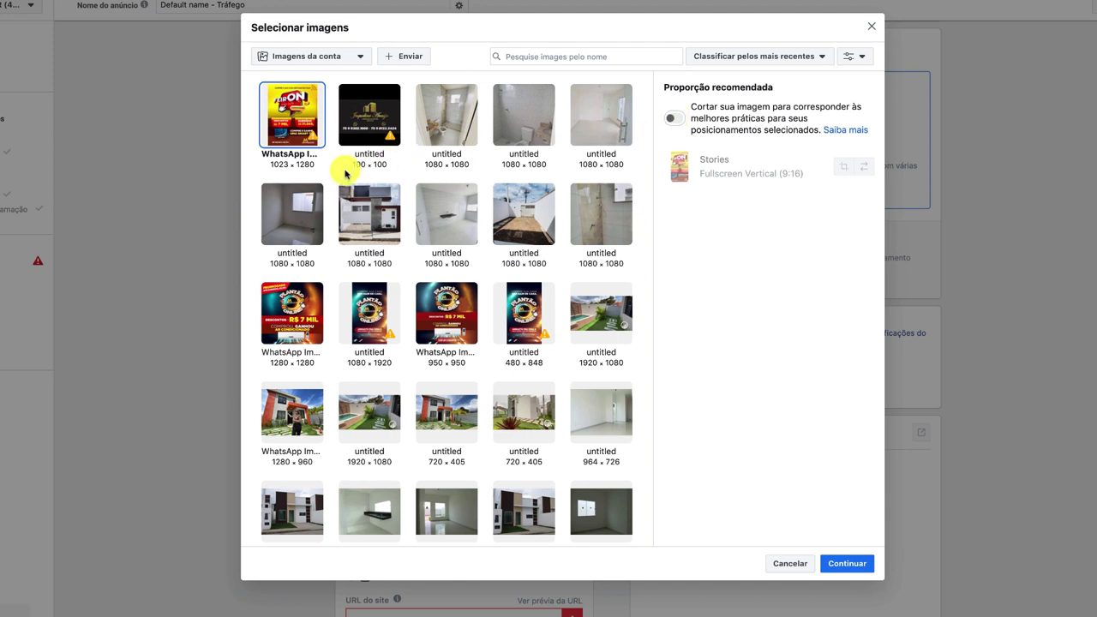
pyautogui.click(668, 120)
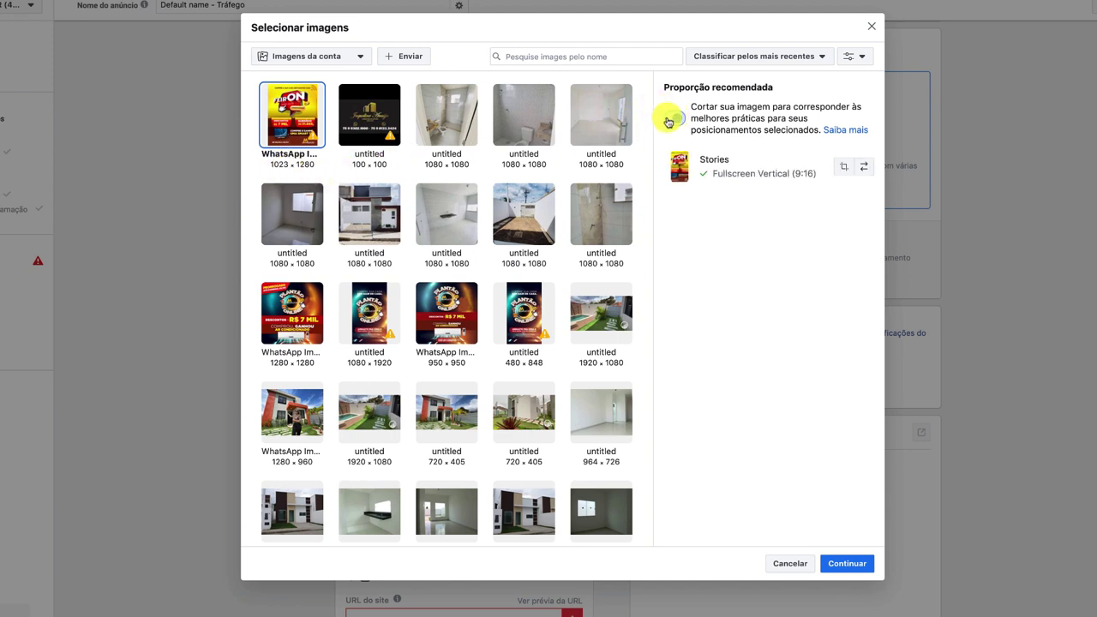
pyautogui.moveTo(866, 163)
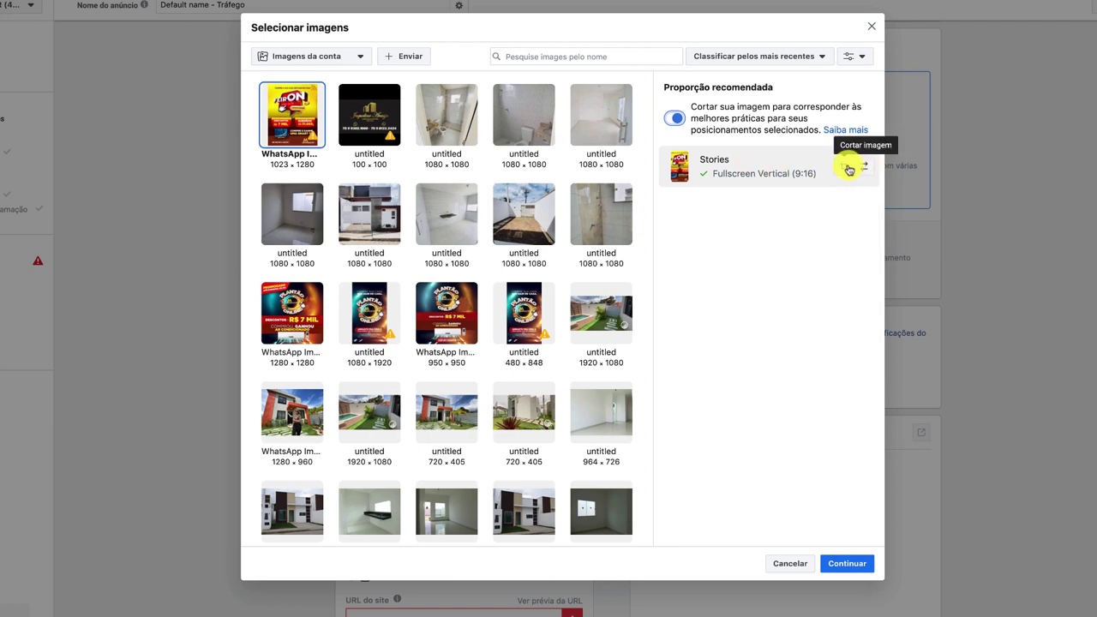
pyautogui.click(852, 168)
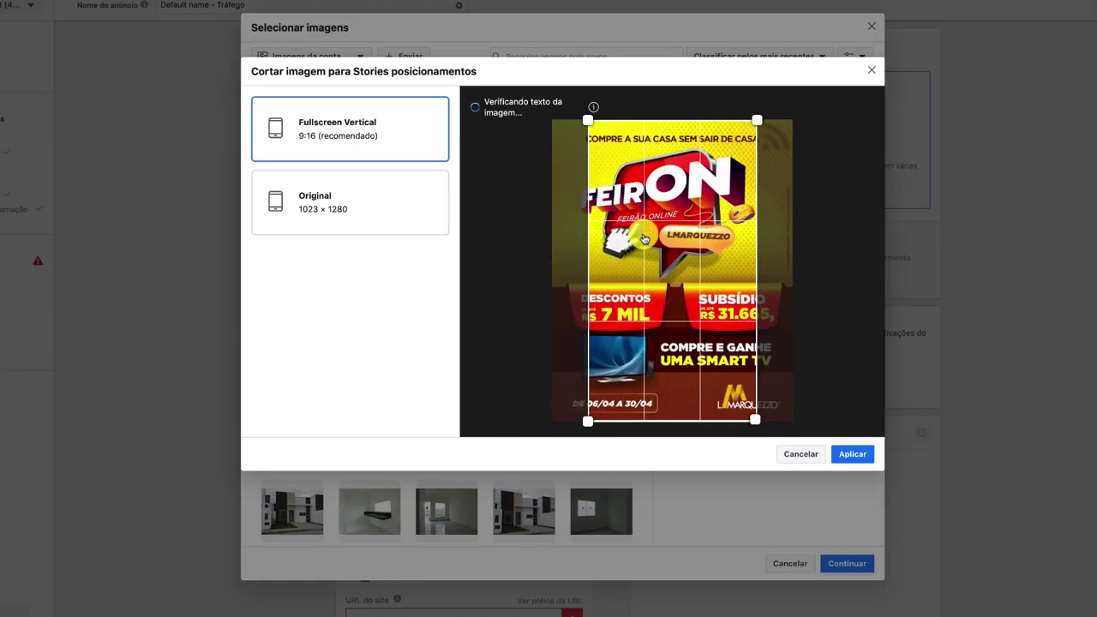
# Step: Try different positions for the 9:16 Fullscreen Vertical crop and compare it with the Original 1023 × 1280 option
pyautogui.moveTo(669, 214); pyautogui.dragTo(634, 217)
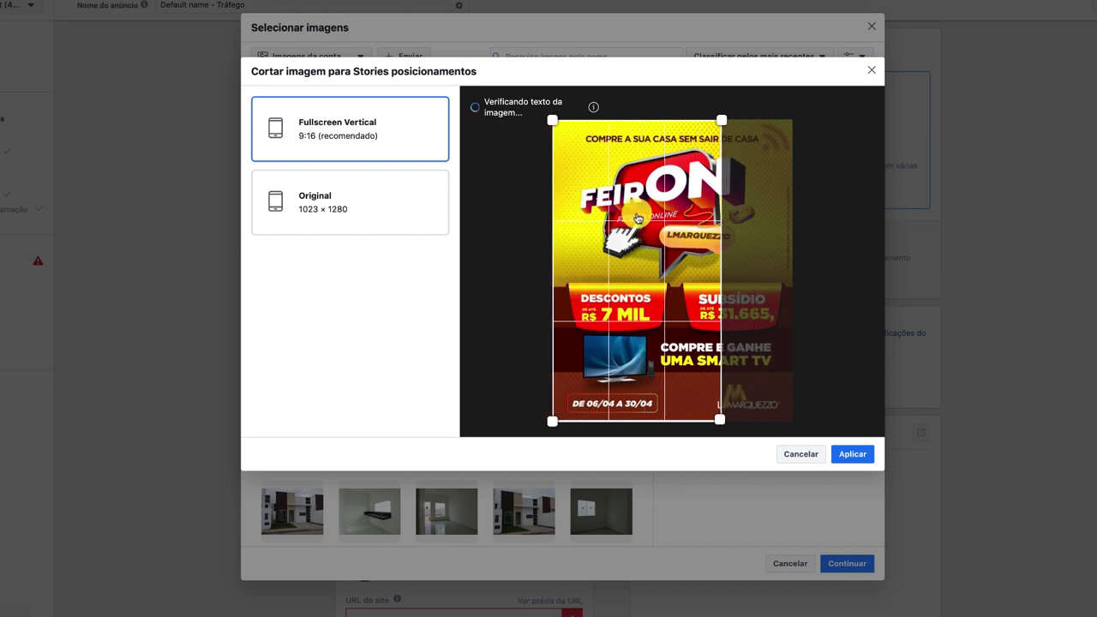
pyautogui.moveTo(718, 404); pyautogui.dragTo(759, 433)
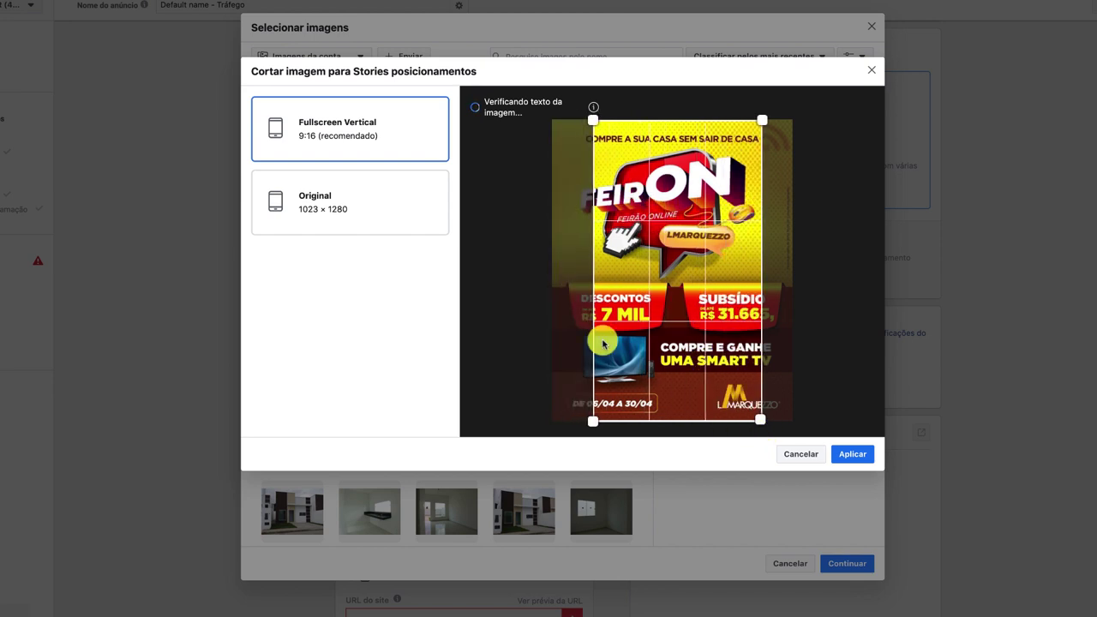
pyautogui.click(355, 212)
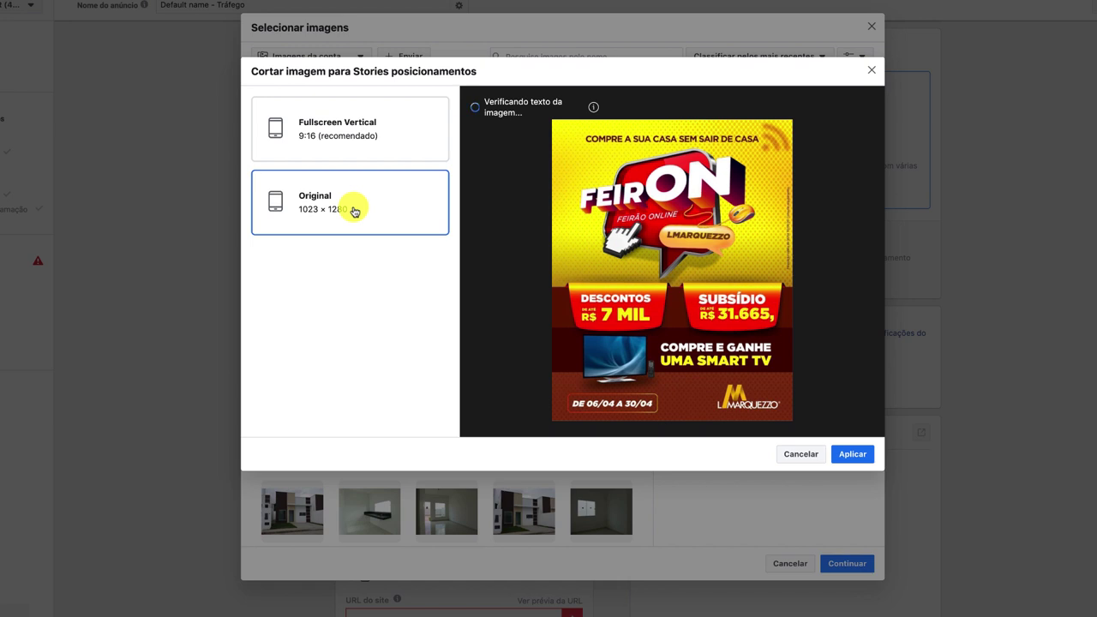
pyautogui.click(342, 144)
pyautogui.moveTo(591, 118)
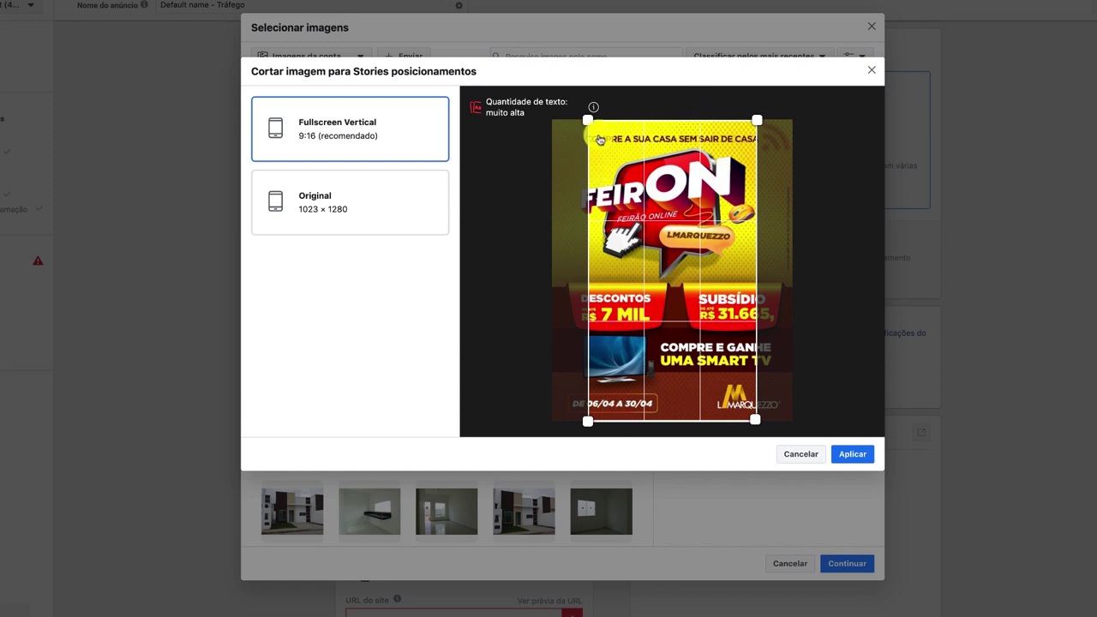
# Step: Apply the Original 1023 × 1280 size for Stories and confirm the FEIRON image as the ad's media
pyautogui.click(347, 202)
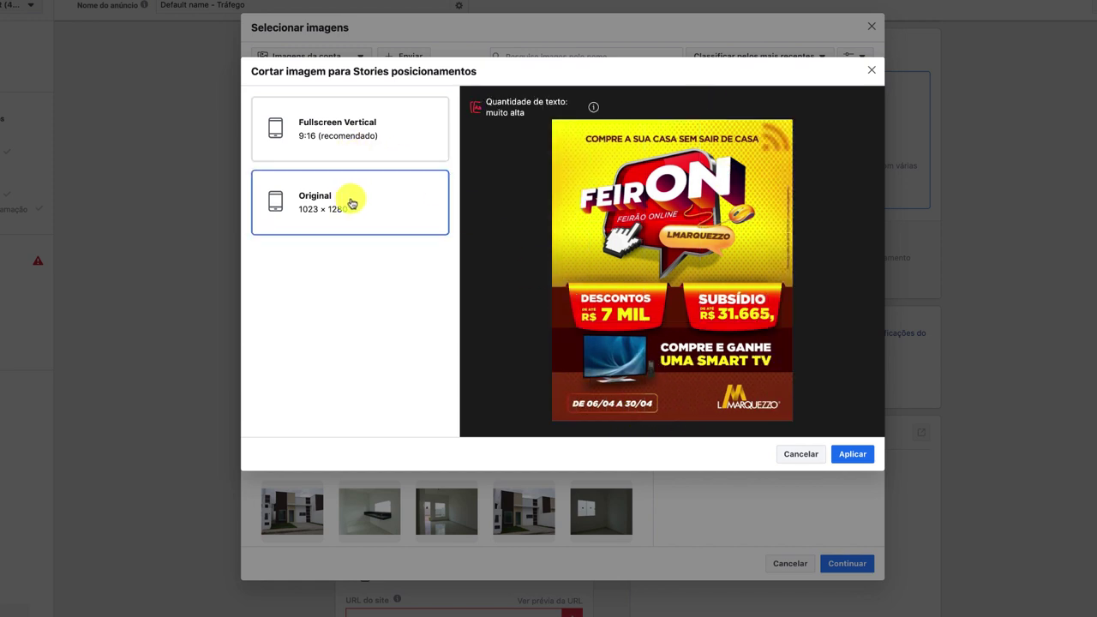
pyautogui.click(851, 454)
pyautogui.moveTo(725, 178)
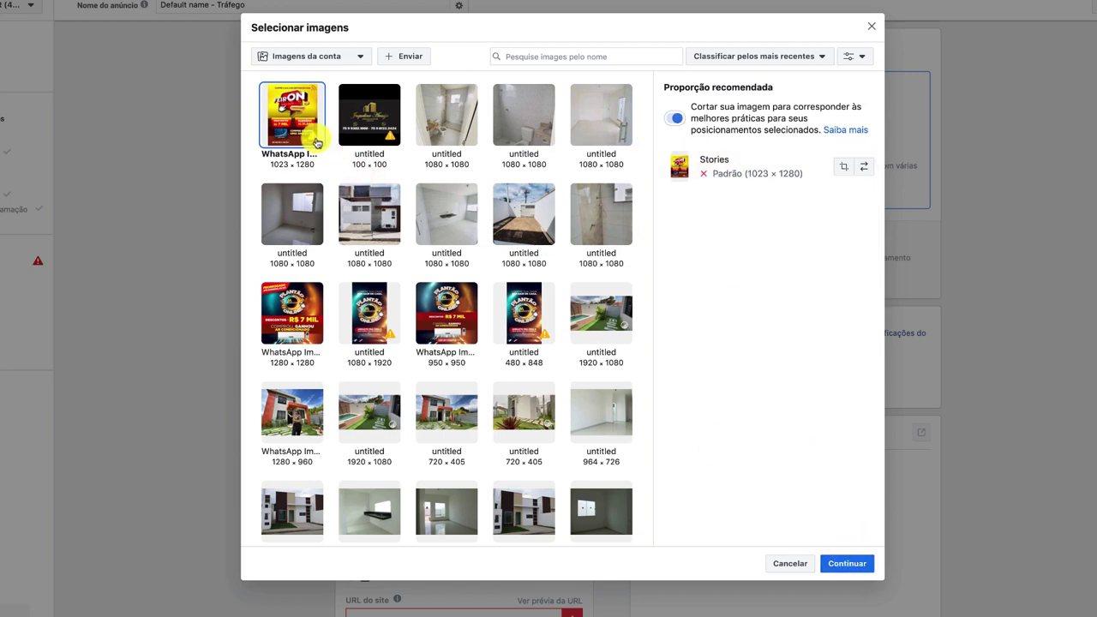
pyautogui.moveTo(315, 140)
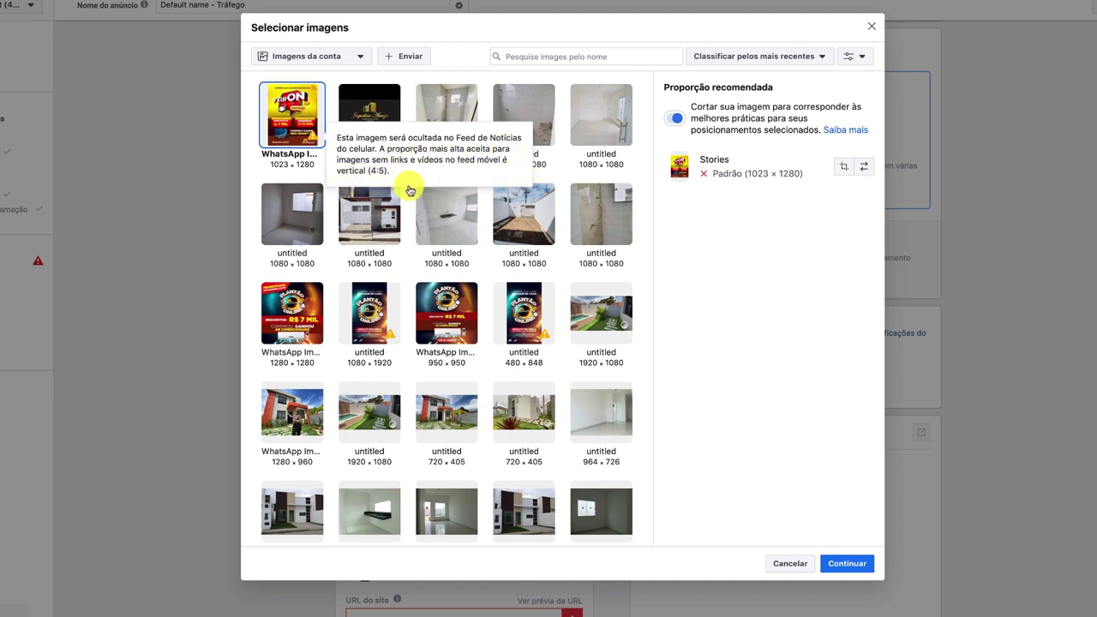
pyautogui.click(836, 565)
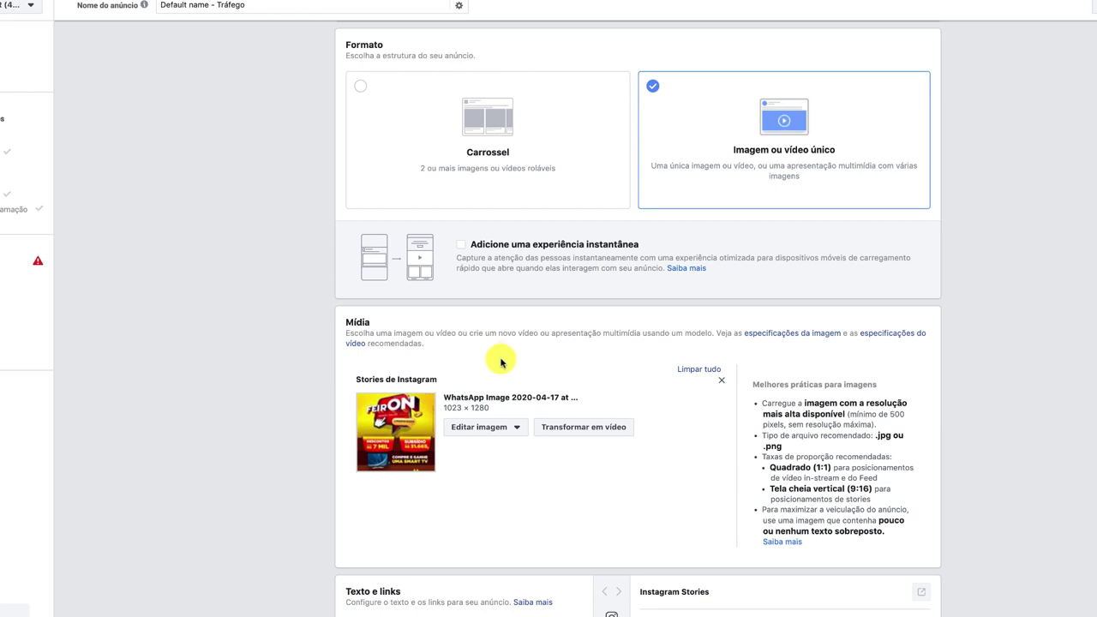
# Step: Examine the Instagram Stories preview of the ad and the Texto e links, Idiomas and Rastreamento sections
pyautogui.scroll(-10, 613, 419)
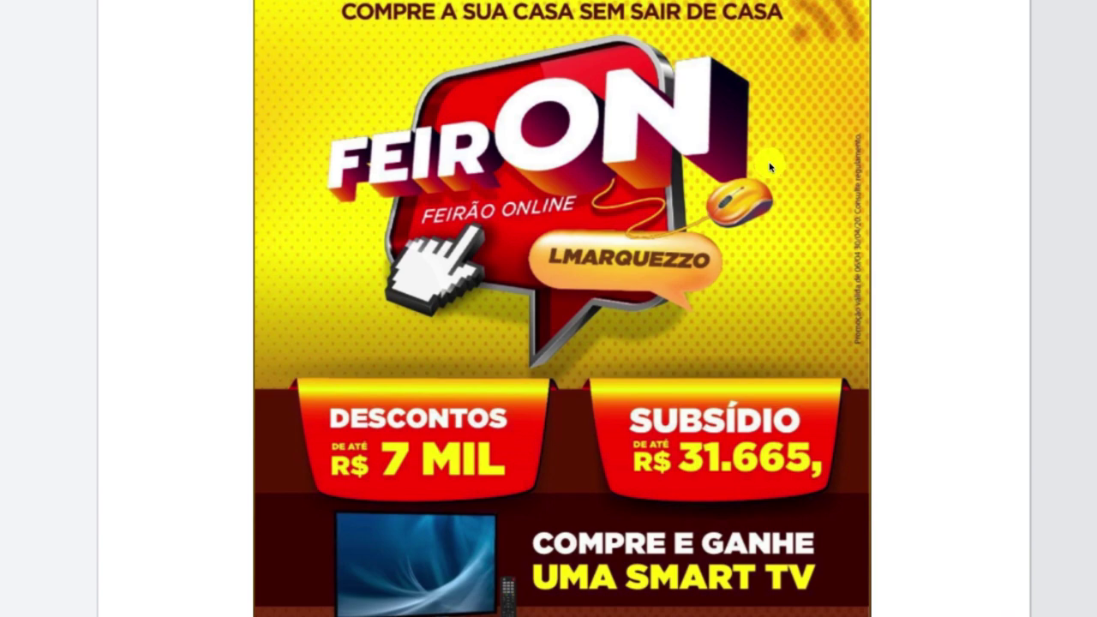
pyautogui.scroll(3, 770, 167)
pyautogui.scroll(-1, 769, 164)
pyautogui.scroll(-1, 768, 163)
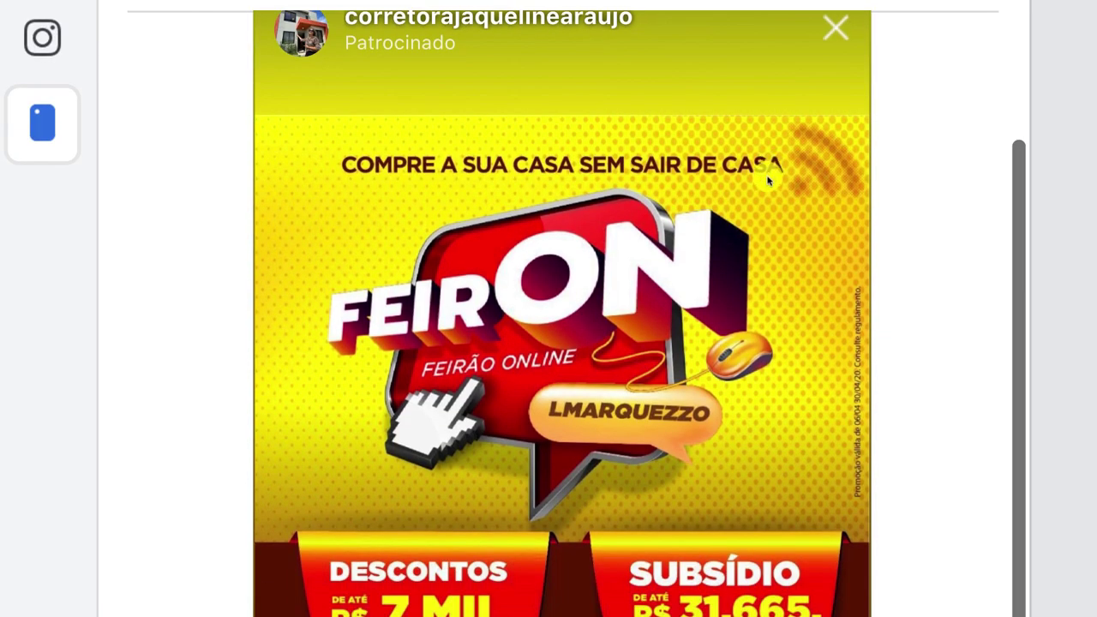
pyautogui.scroll(-10, 768, 180)
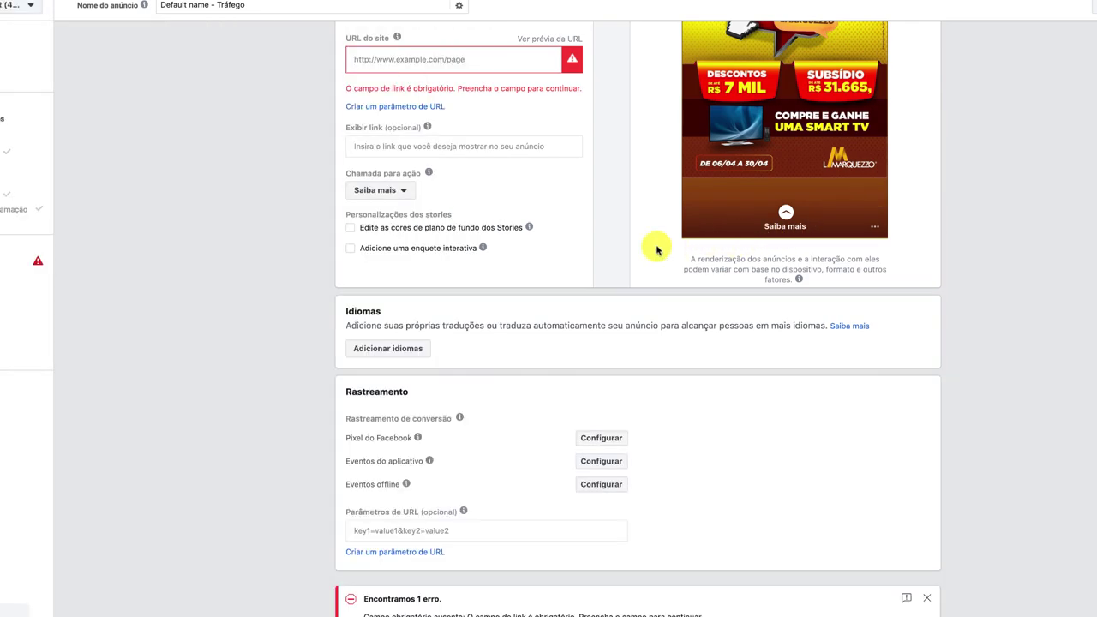
pyautogui.scroll(1, 617, 242)
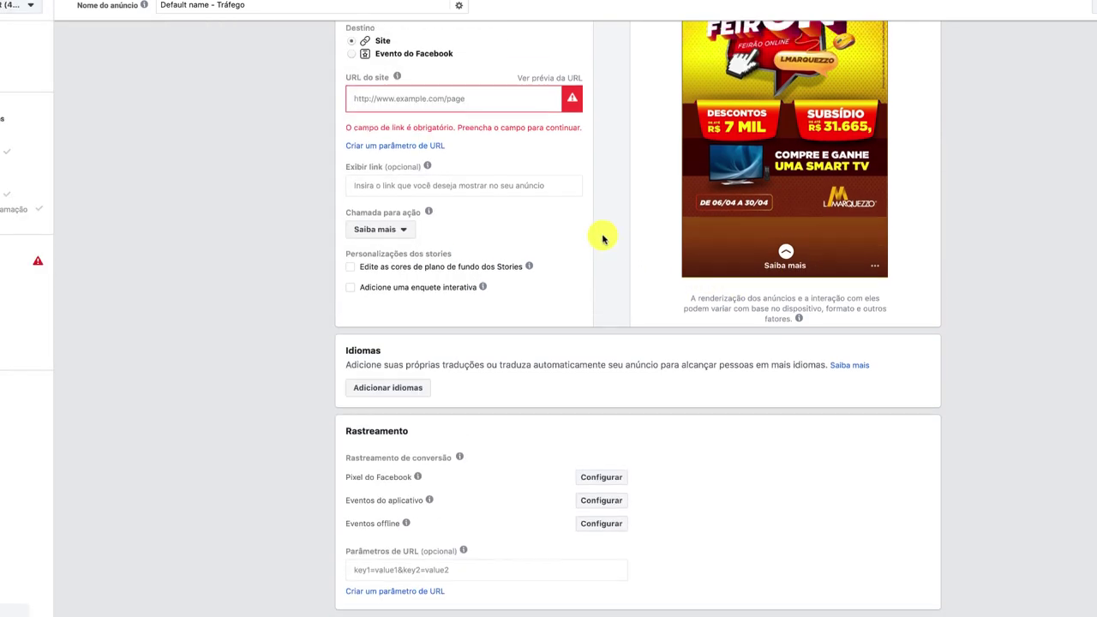
pyautogui.scroll(7, 603, 239)
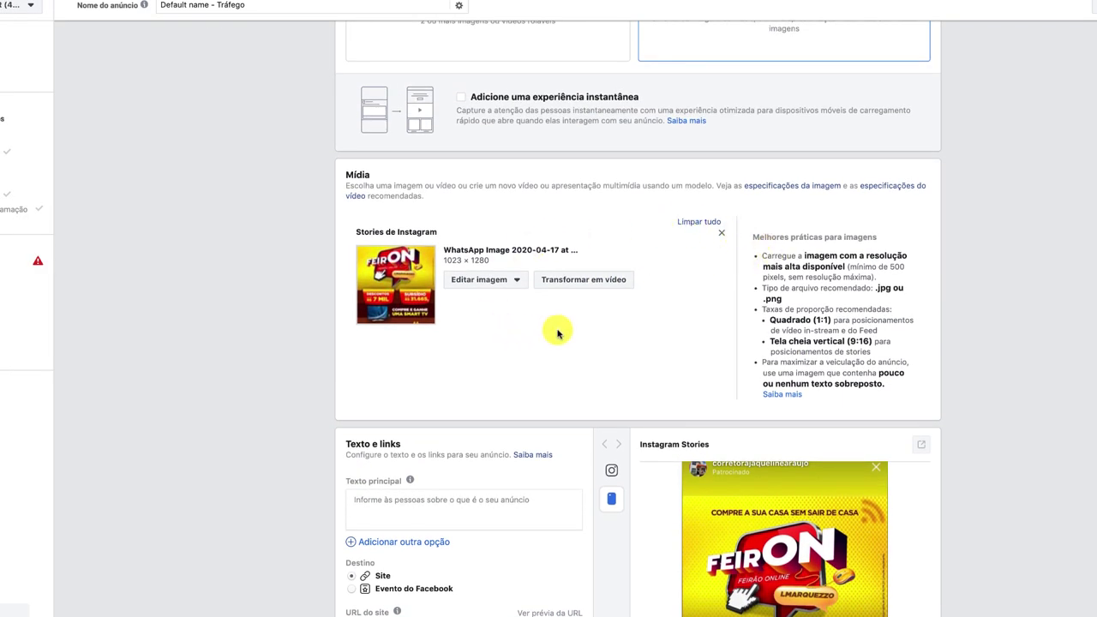
# Step: Enter the test text "fsdfsdf" as the ad's Texto principal and check where it appears in the Stories preview
pyautogui.scroll(-1, 561, 329)
pyautogui.scroll(-2, 562, 325)
pyautogui.click(453, 326)
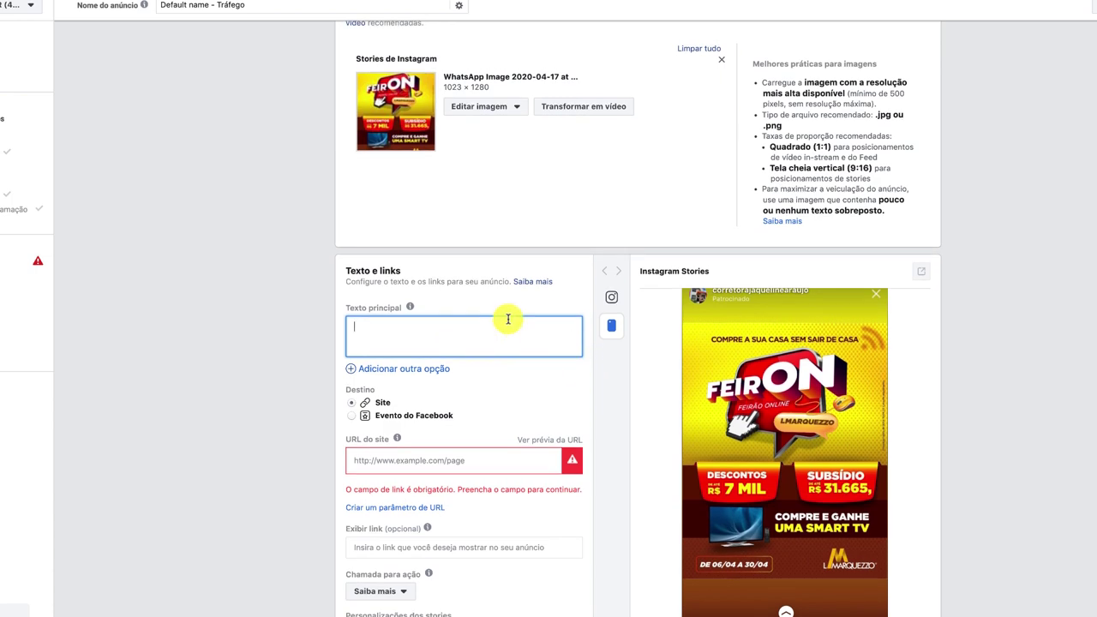
pyautogui.scroll(1, 505, 329)
pyautogui.scroll(-1, 505, 328)
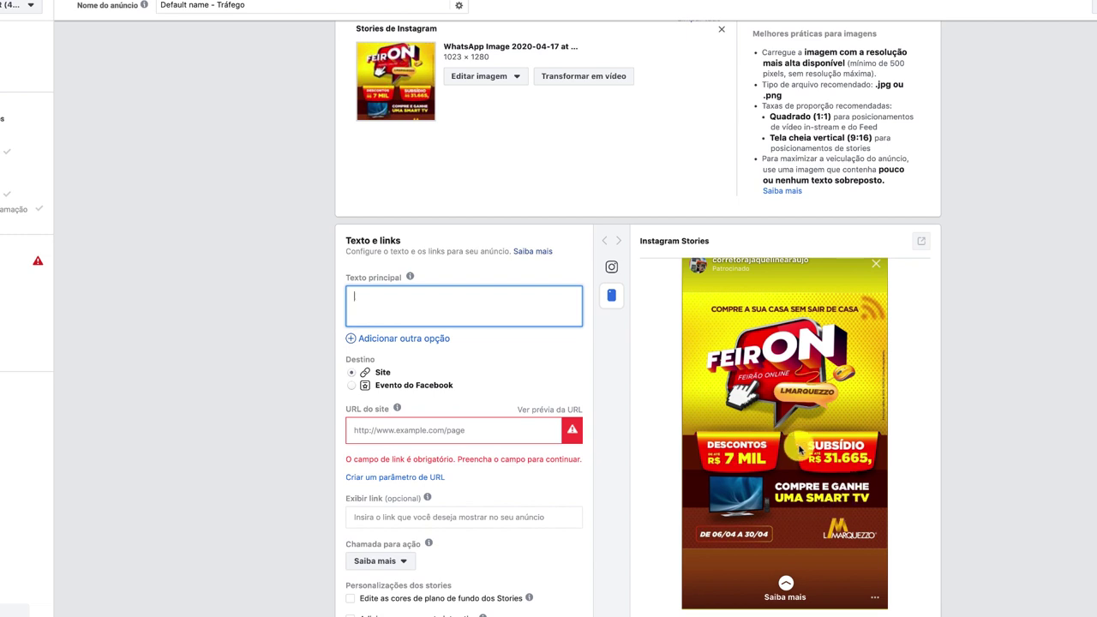
pyautogui.write('fsdfsdf')
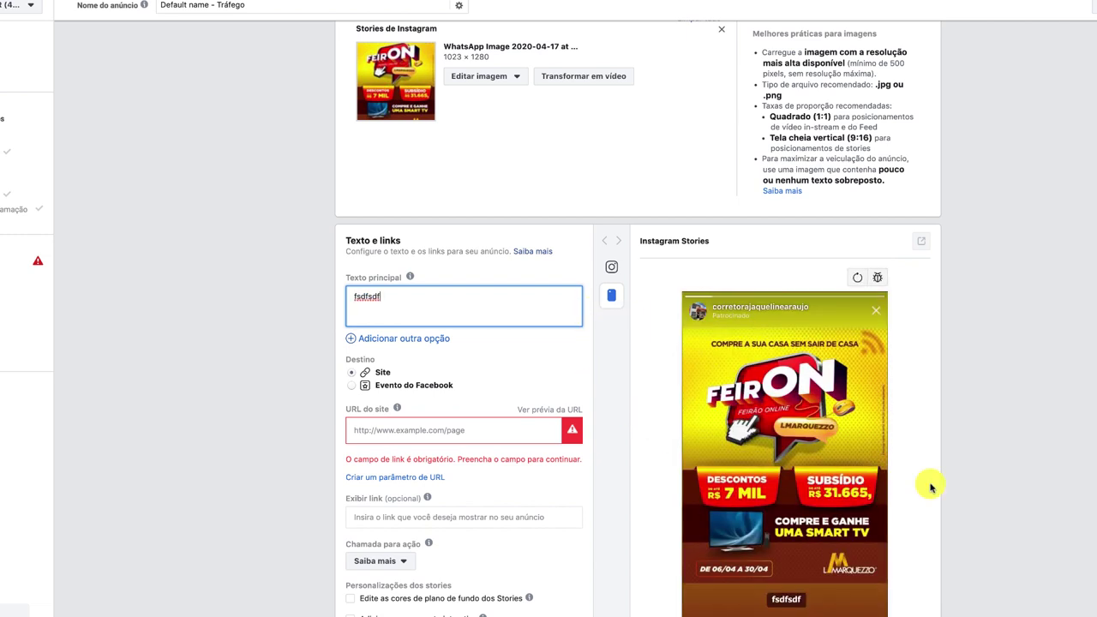
pyautogui.scroll(-1, 931, 485)
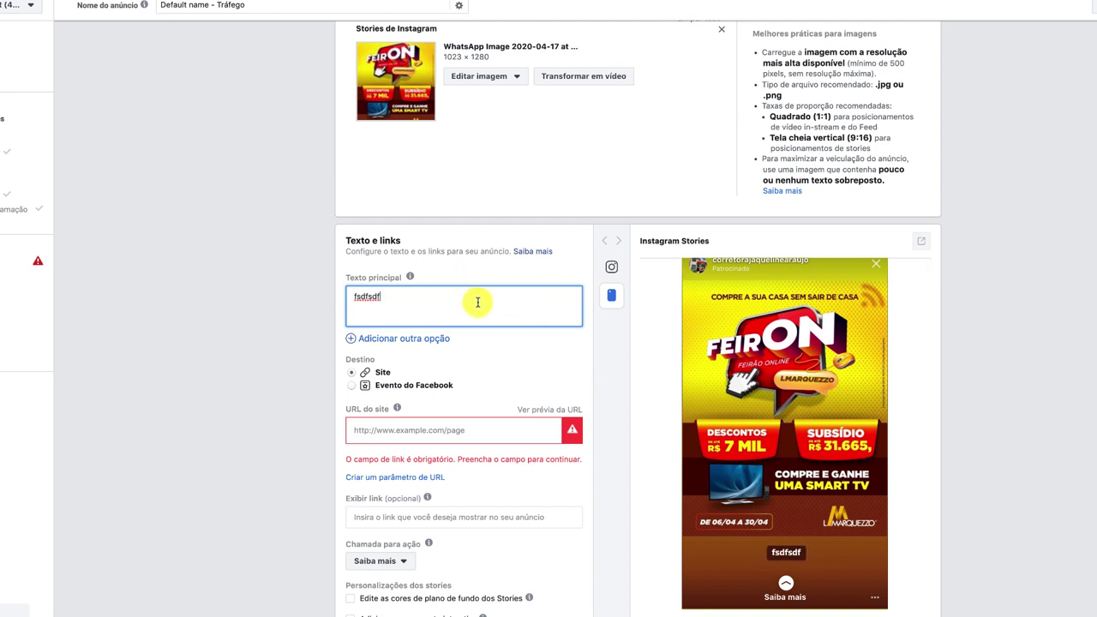
# Step: Clear the test text from the ad's Texto principal, leaving the field empty
pyautogui.scroll(-1, 427, 293)
pyautogui.doubleClick(344, 295)
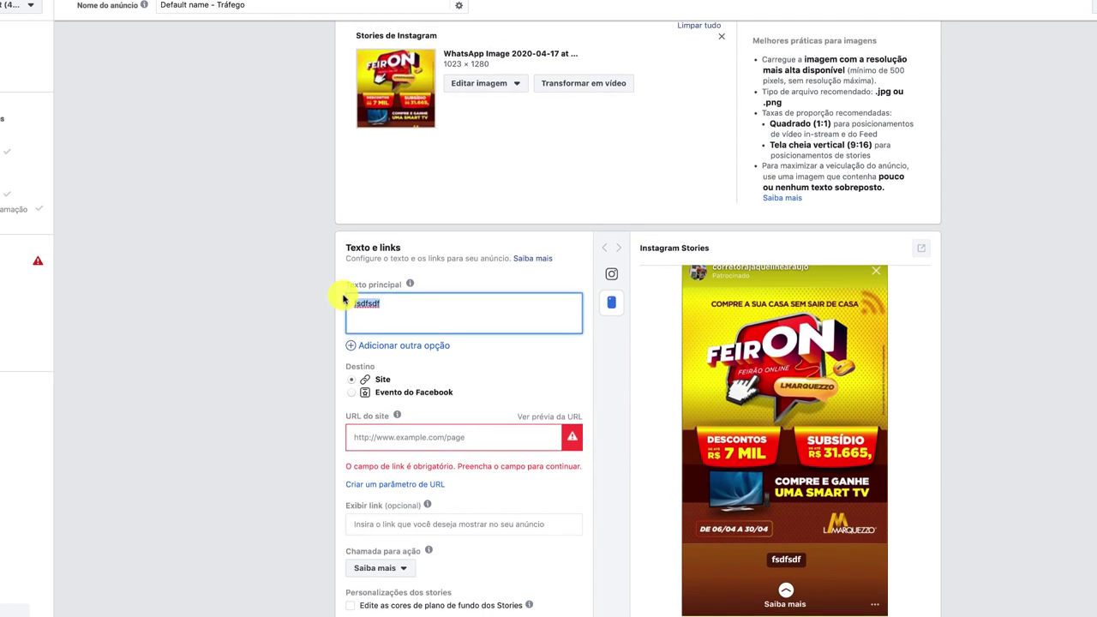
pyautogui.press('BackSpace')
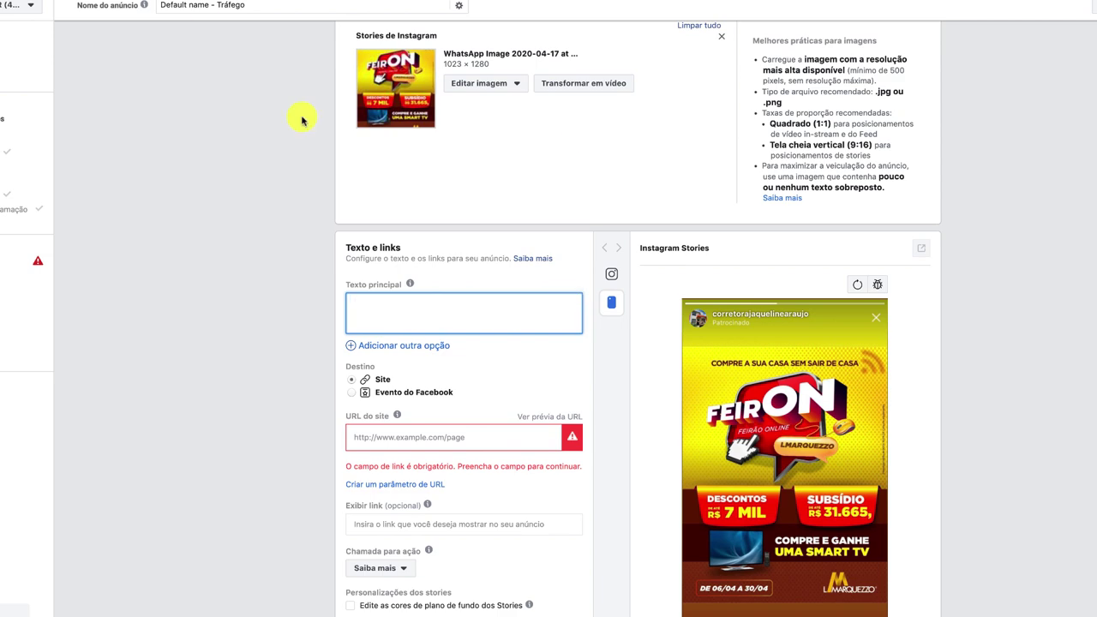
pyautogui.scroll(-2, 419, 355)
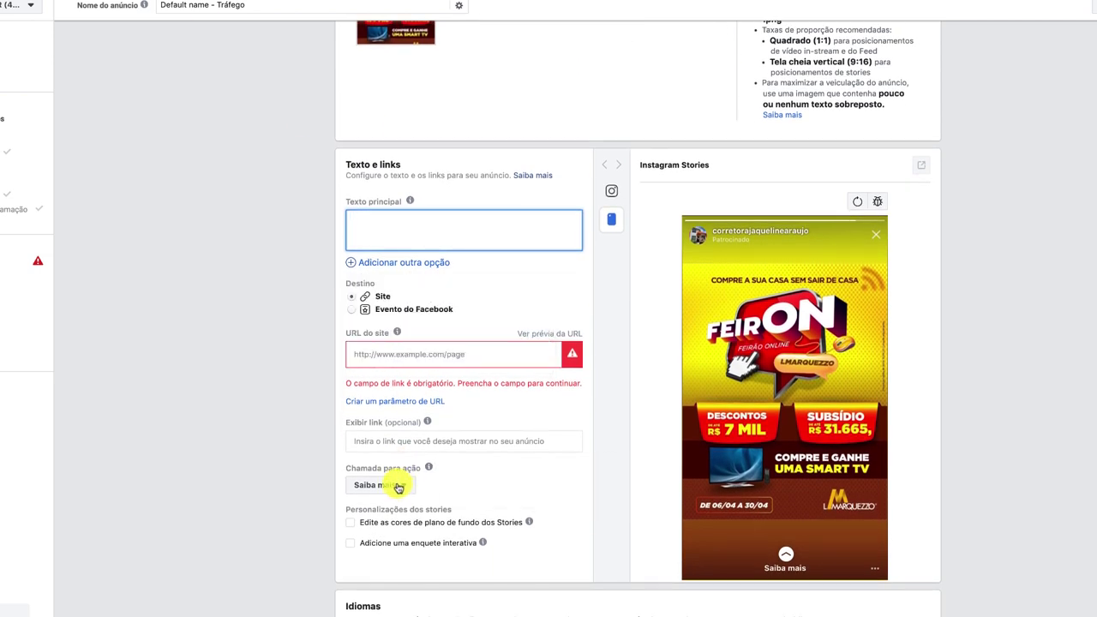
# Step: Examine the available Chamada para ação options for the ad without changing the selection
pyautogui.click(398, 487)
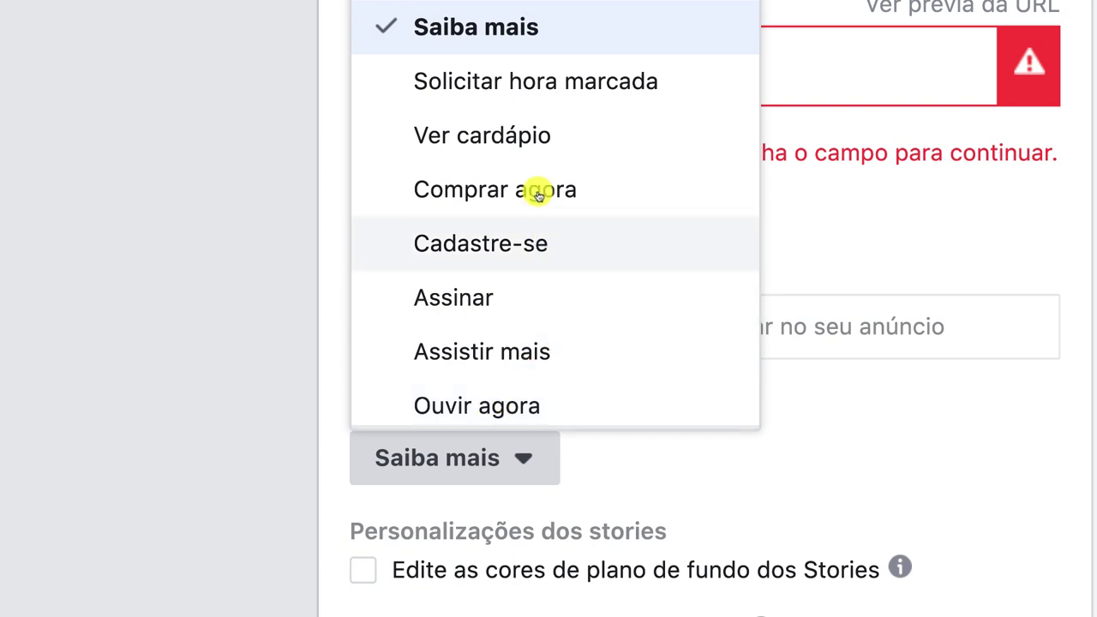
pyautogui.scroll(-5, 547, 295)
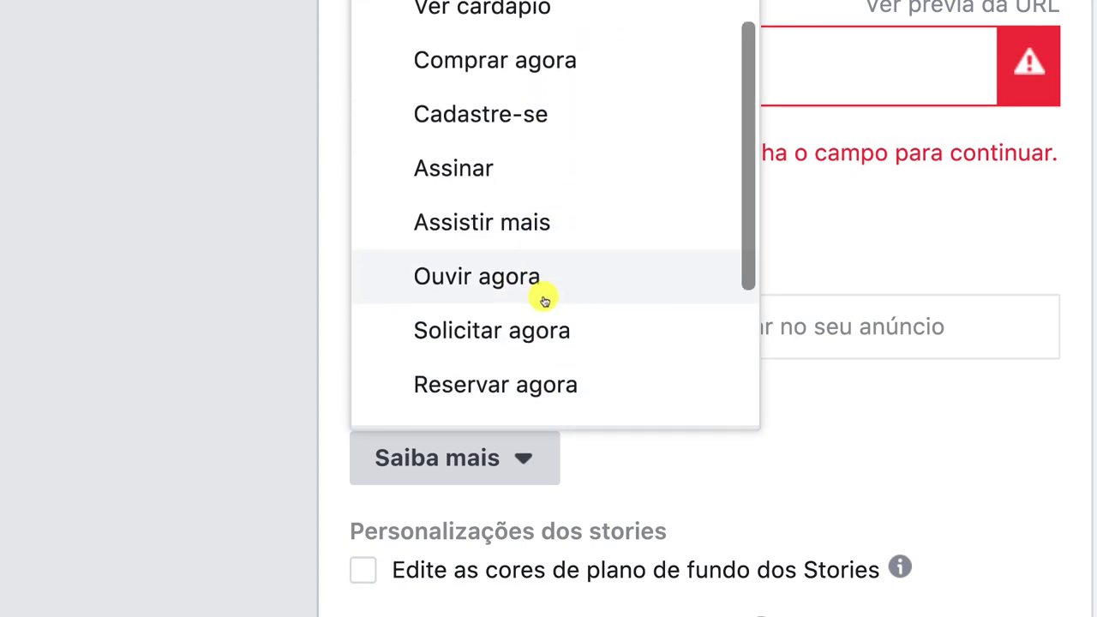
pyautogui.scroll(5, 543, 299)
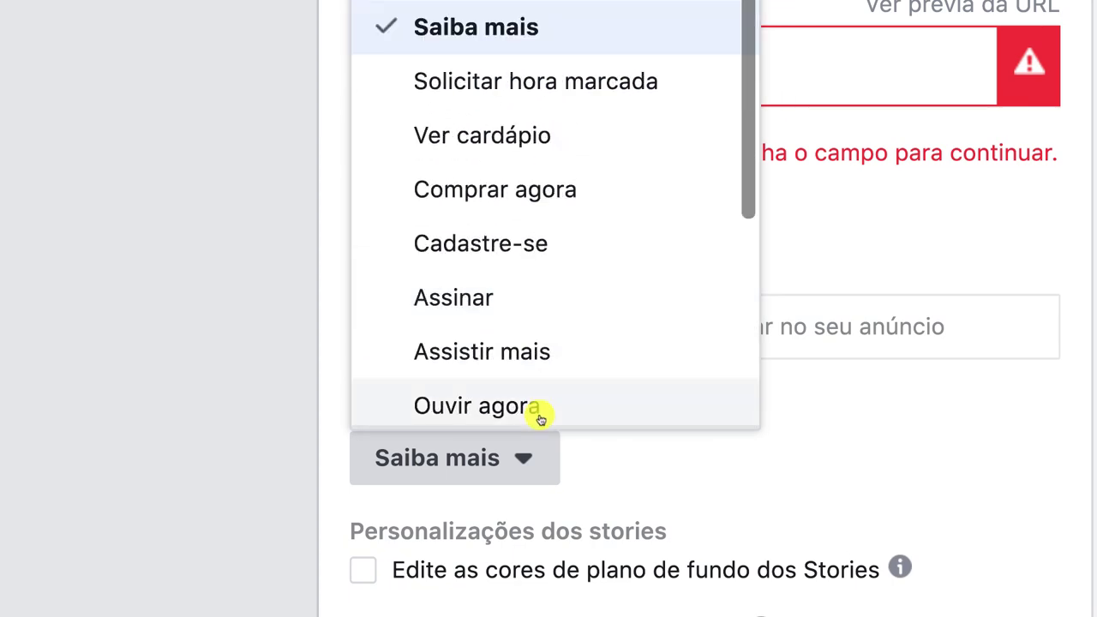
pyautogui.click(502, 457)
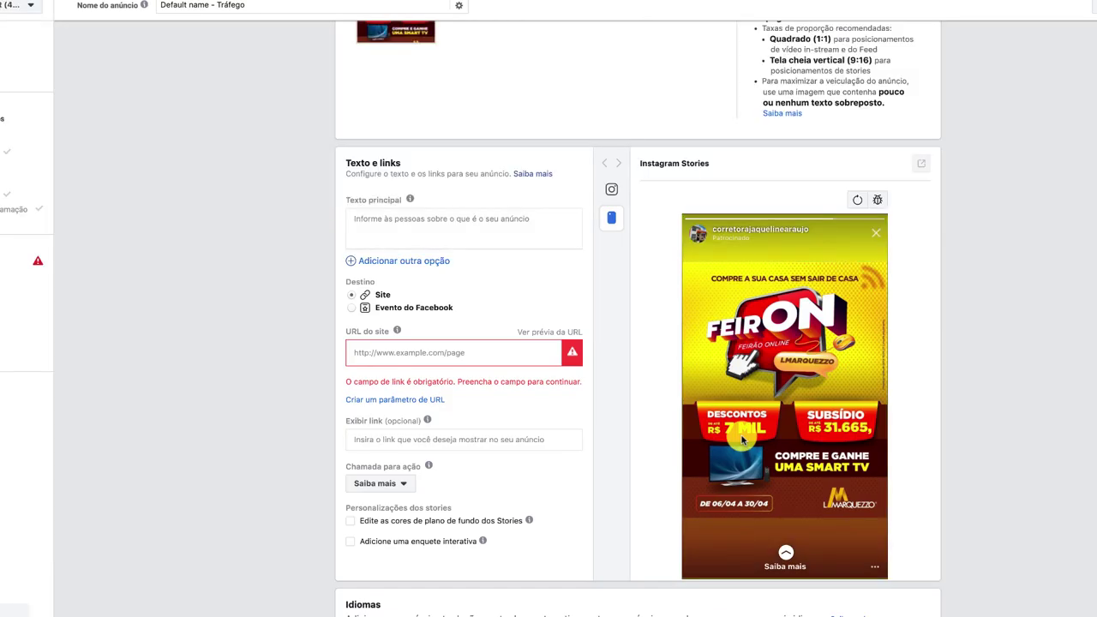
# Step: Search Google in a new tab for "gerar link de Whatsp" and open Convertte's WhatsApp link generator
pyautogui.click(454, 352)
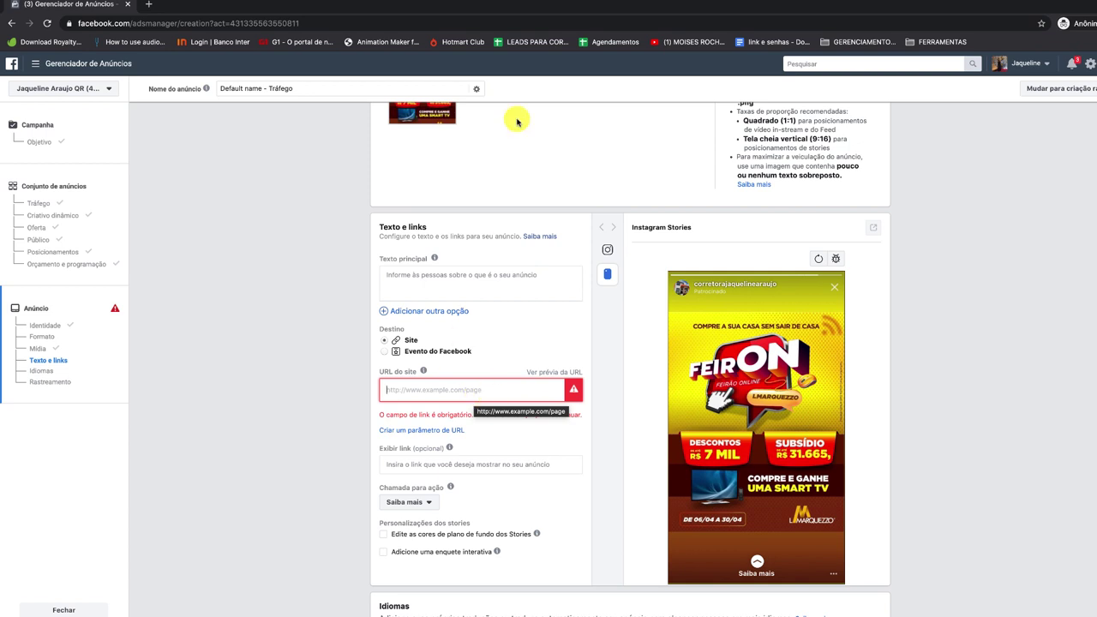
pyautogui.click(148, 5)
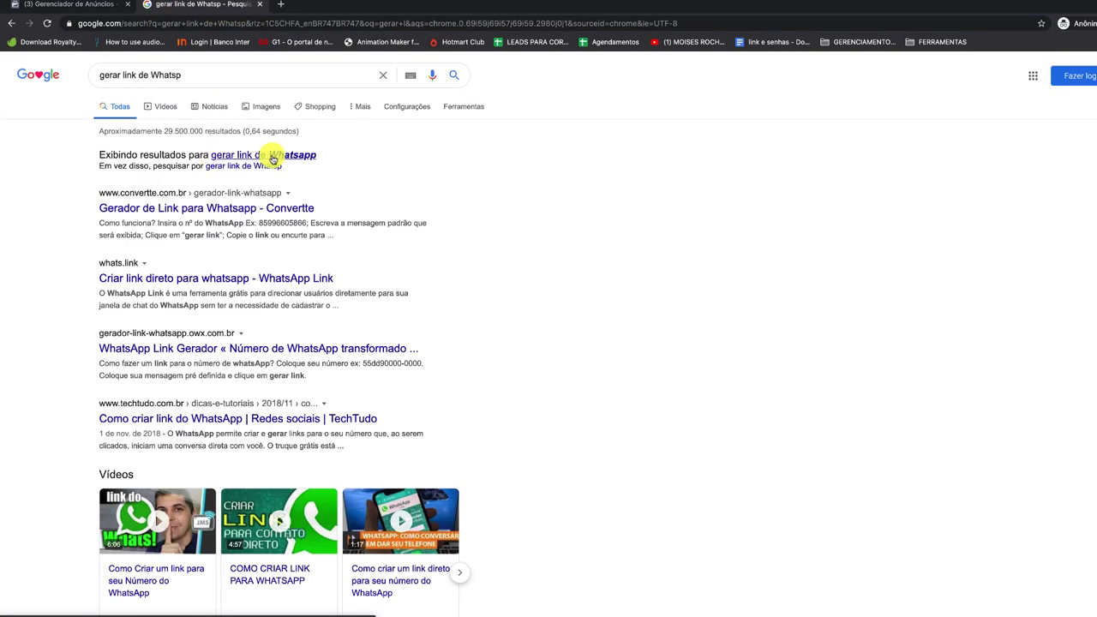
pyautogui.click(243, 208)
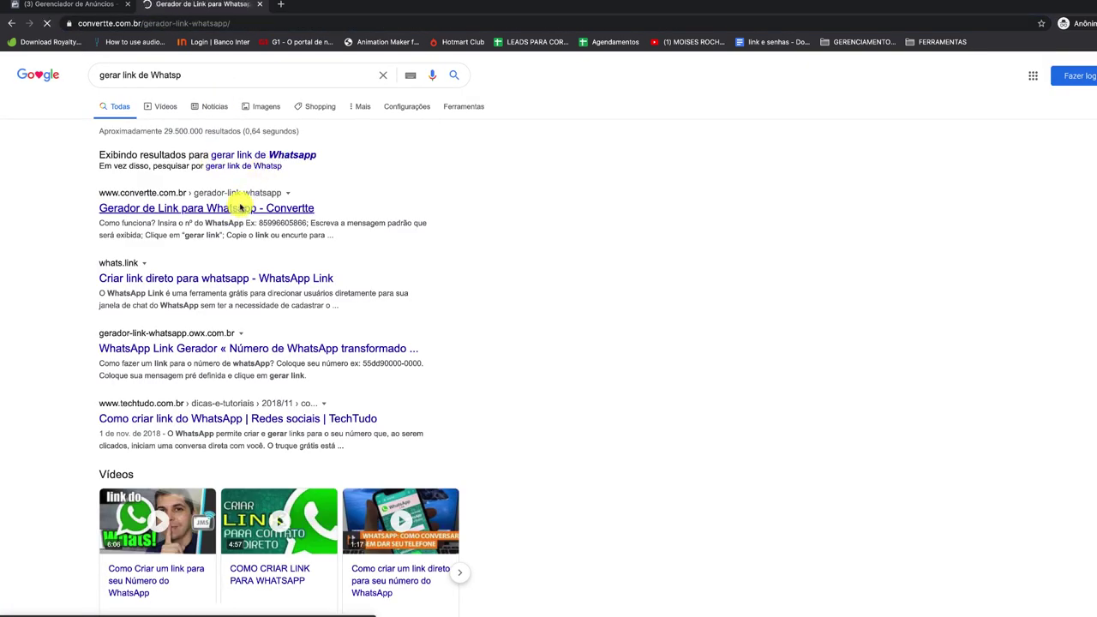
# Step: Enter the WhatsApp number in the link generator and begin the message with "Quero saber mais sobre"
pyautogui.click(694, 325)
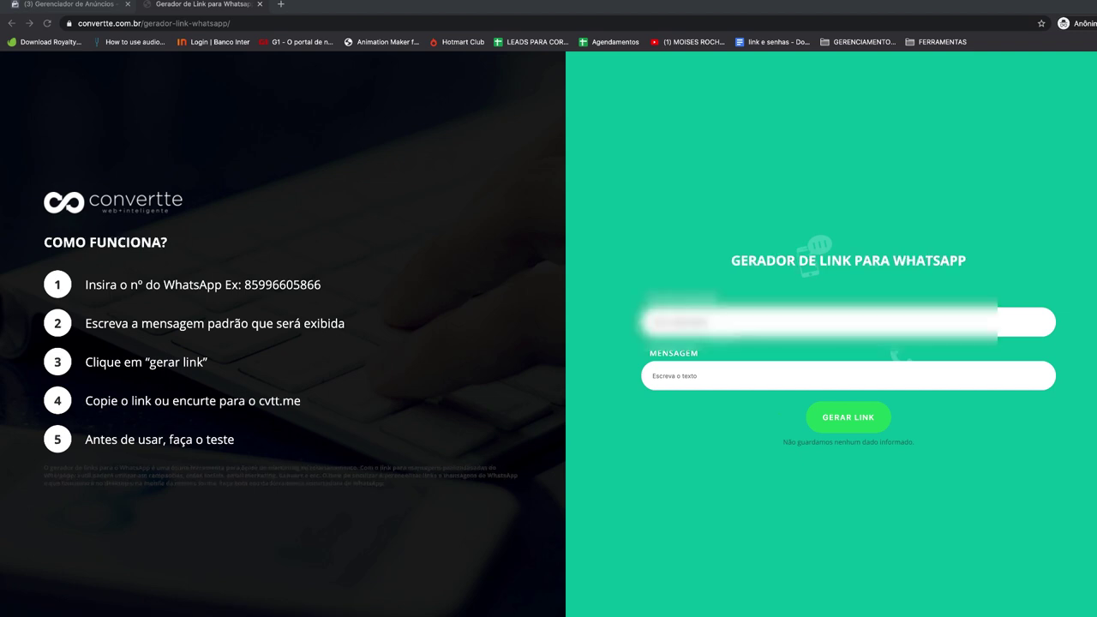
pyautogui.click(708, 321)
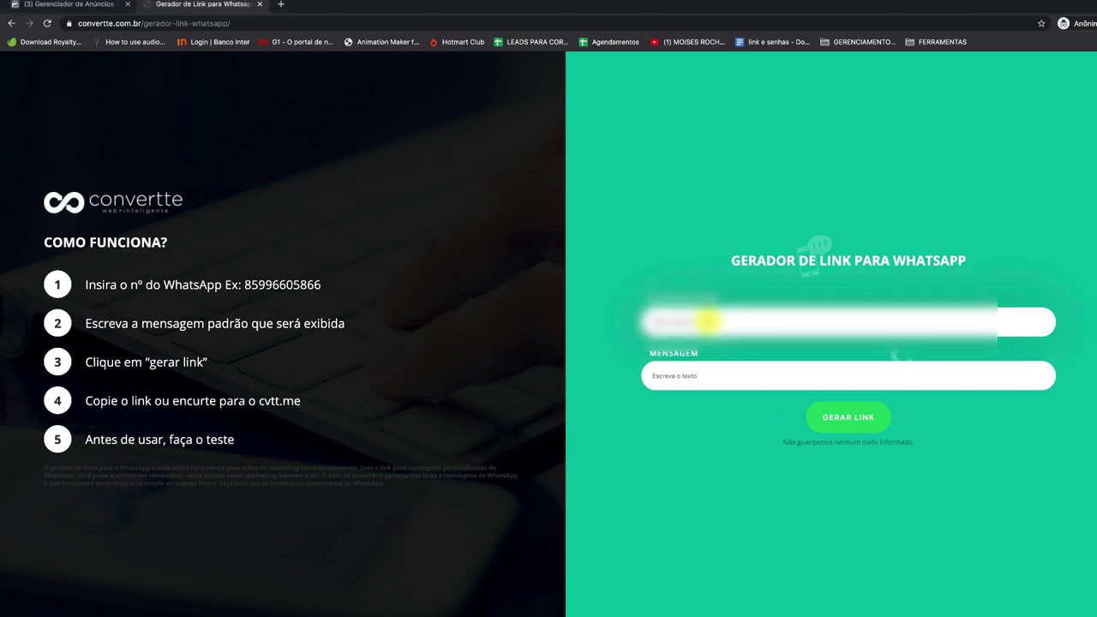
pyautogui.click(710, 374)
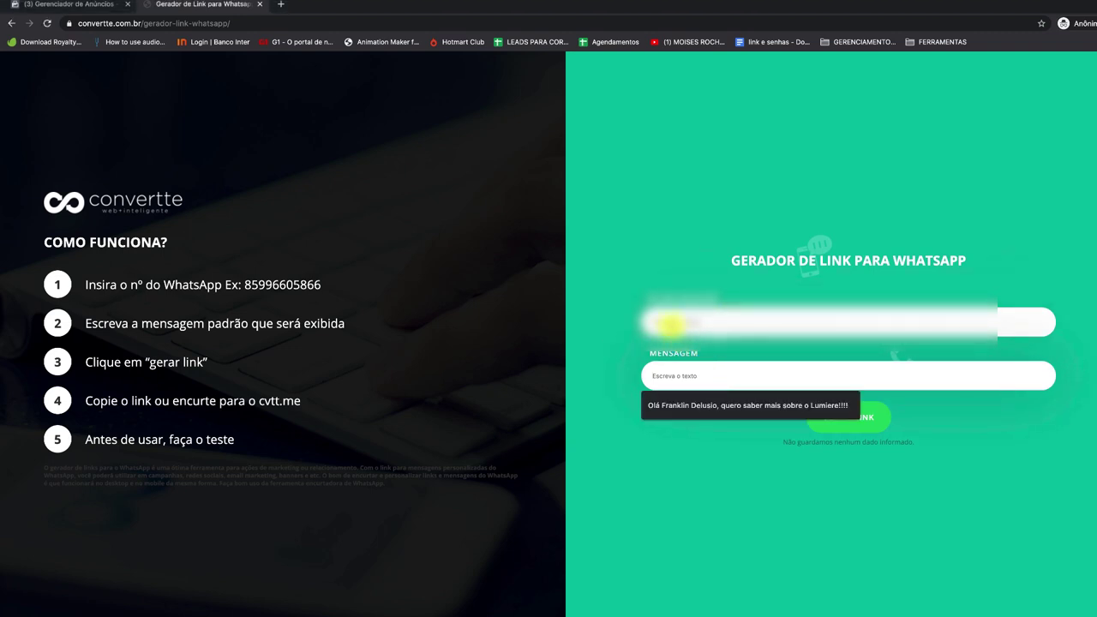
pyautogui.click(692, 323)
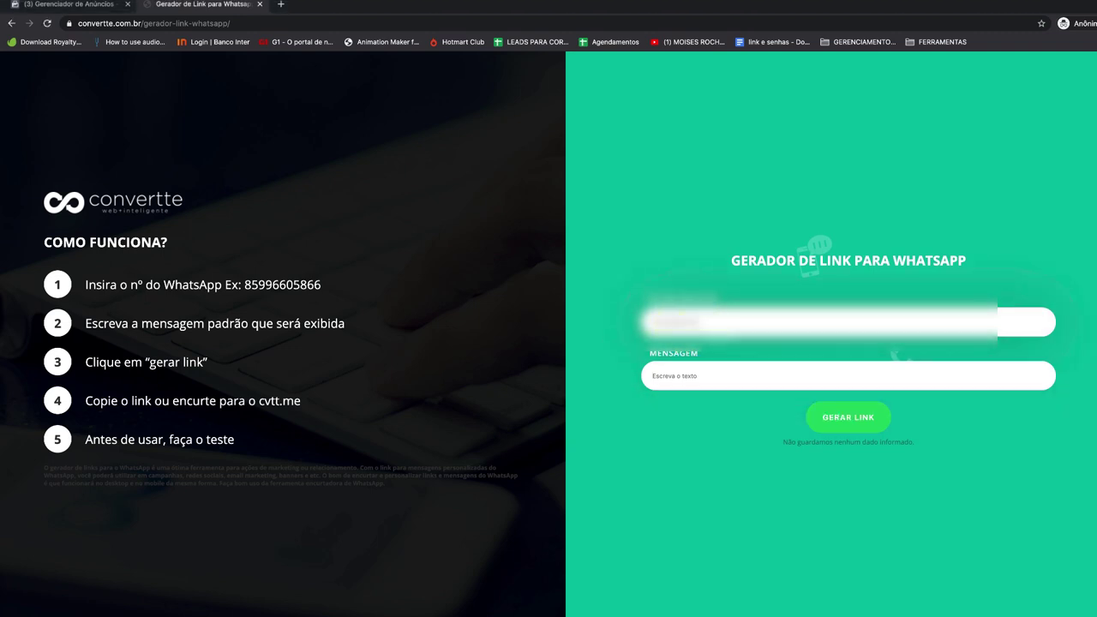
pyautogui.click(717, 375)
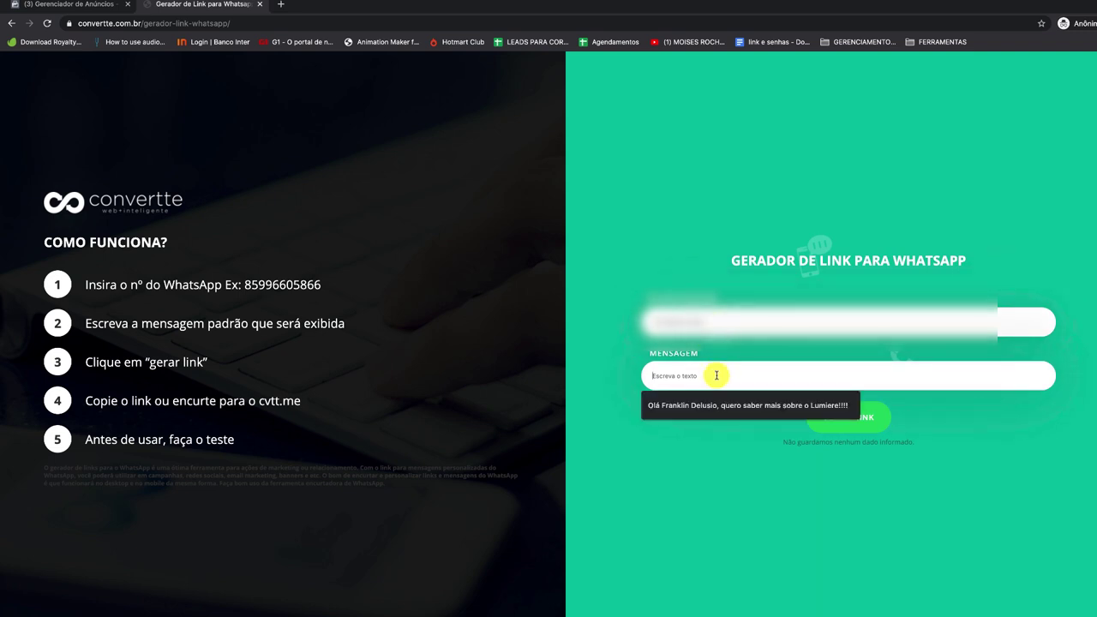
pyautogui.write('Quaro saber mais sob')
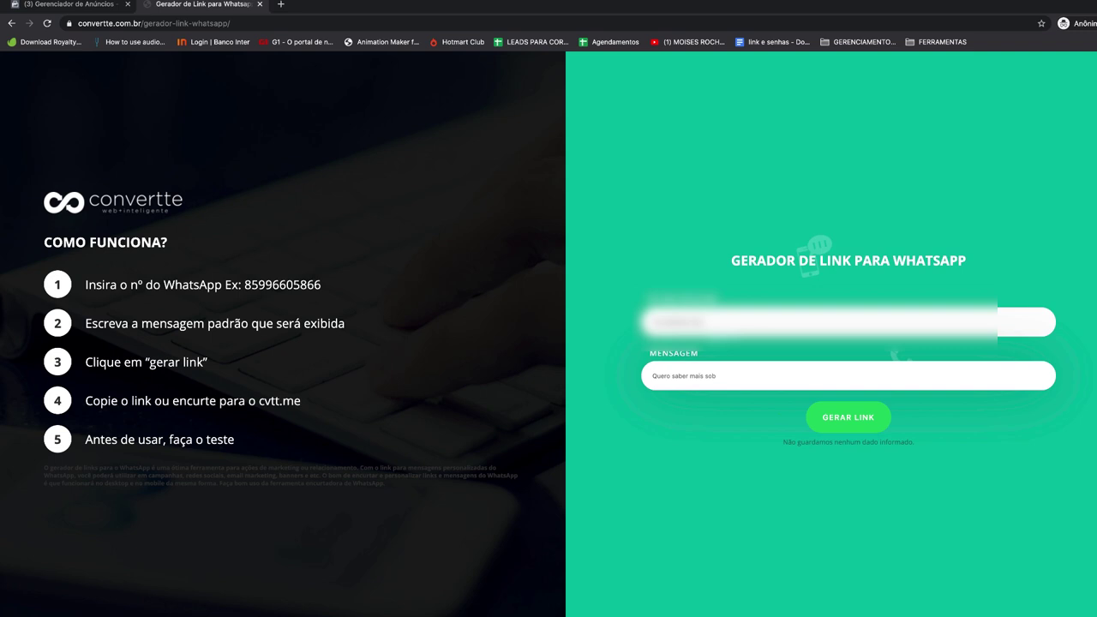
pyautogui.write('re')
# Step: Check the offer in the ad preview, extend the message with "o Feirão ON (Desconto de R$7.000,00 + ) Sub" and generate the link
pyautogui.click(68, 4)
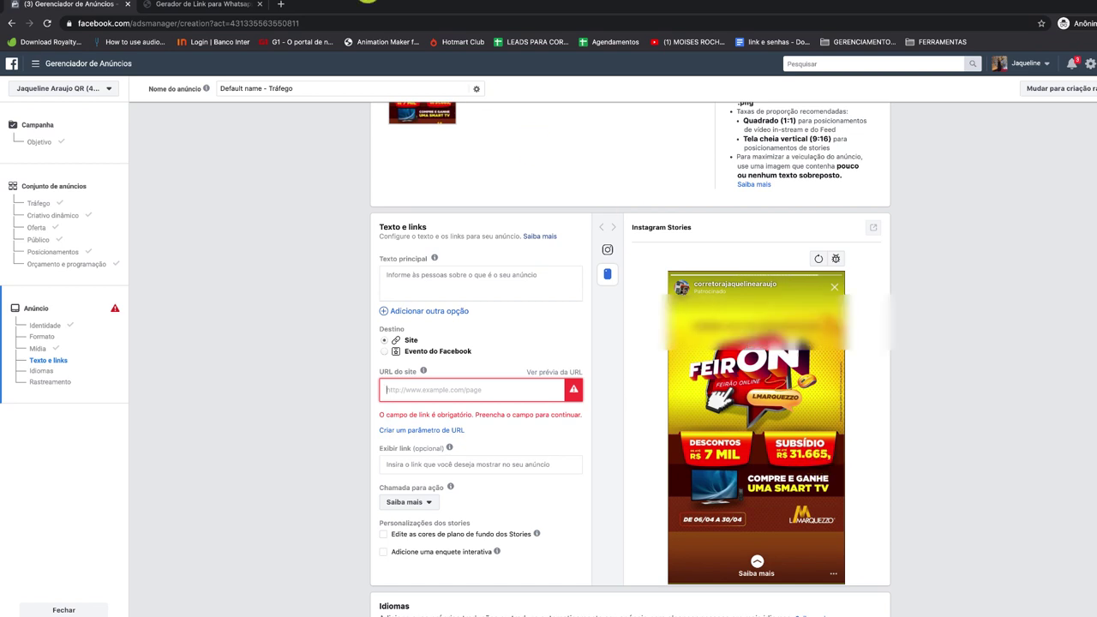
pyautogui.click(184, 5)
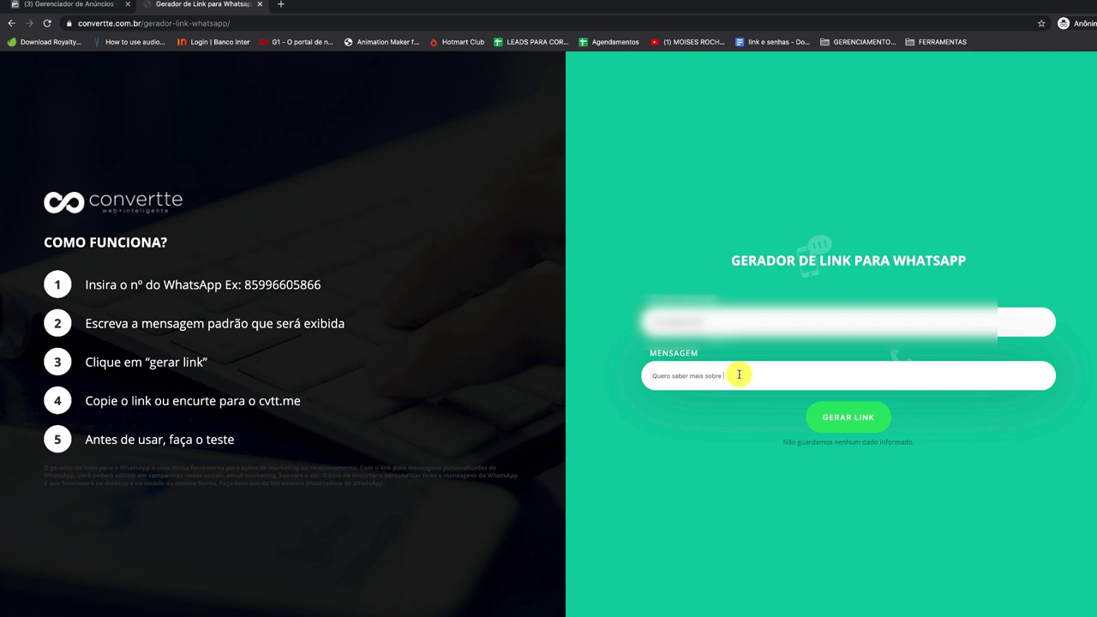
pyautogui.write('o Feirão ON (deDesconto de R$')
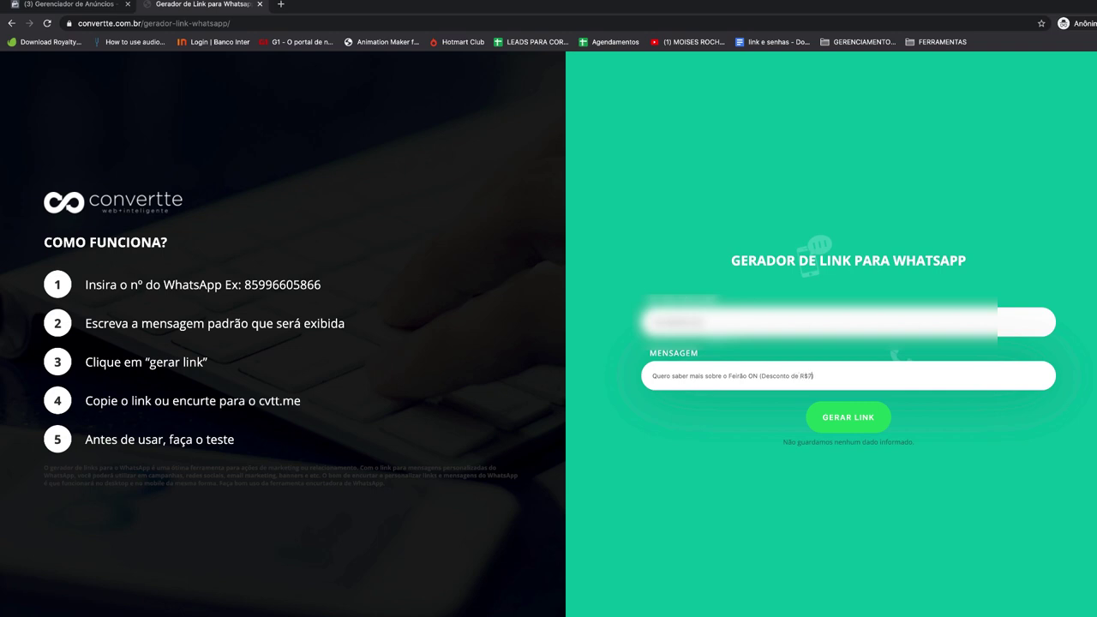
pyautogui.write('7.000,00 +')
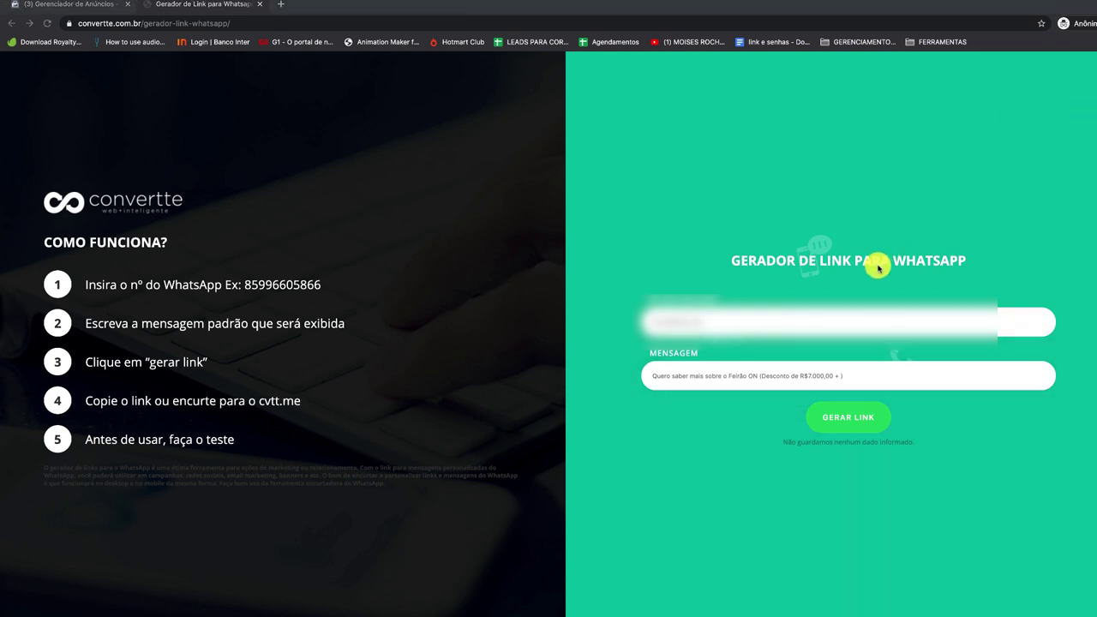
pyautogui.click(885, 374)
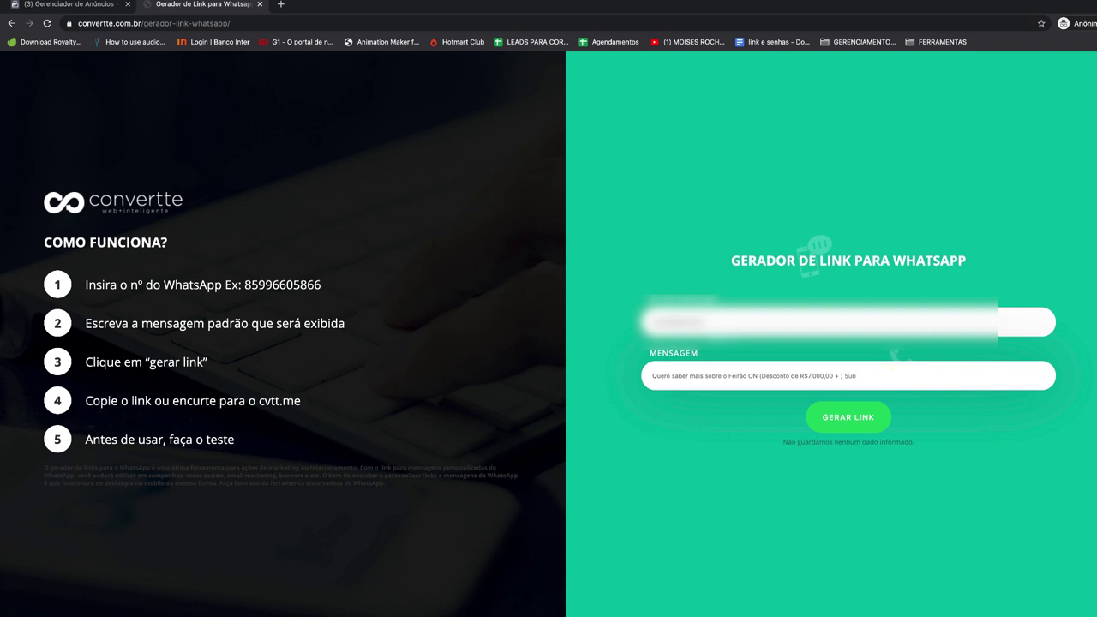
pyautogui.press('Return')
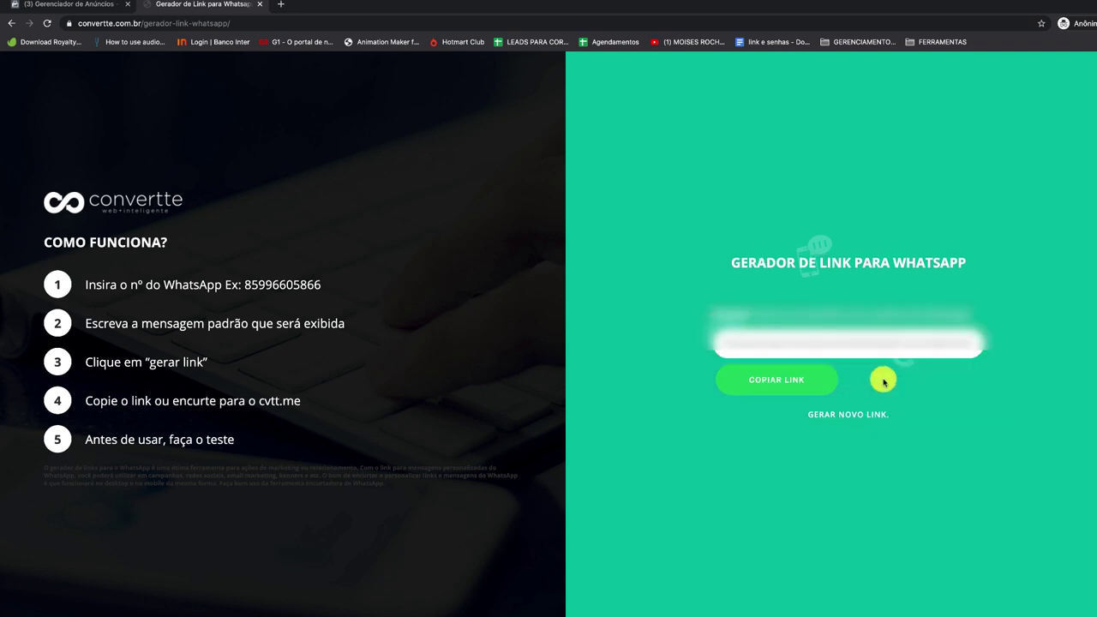
# Step: Copy the generated WhatsApp link and reopen Convertte's link generator from the Google results with a blank form
pyautogui.click(769, 383)
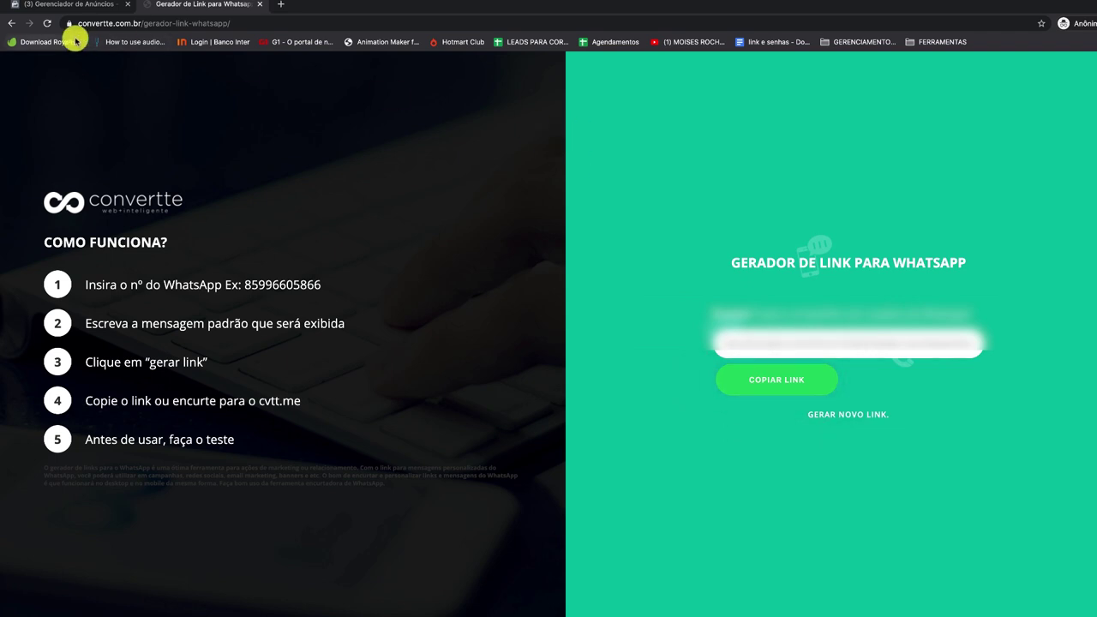
pyautogui.click(12, 24)
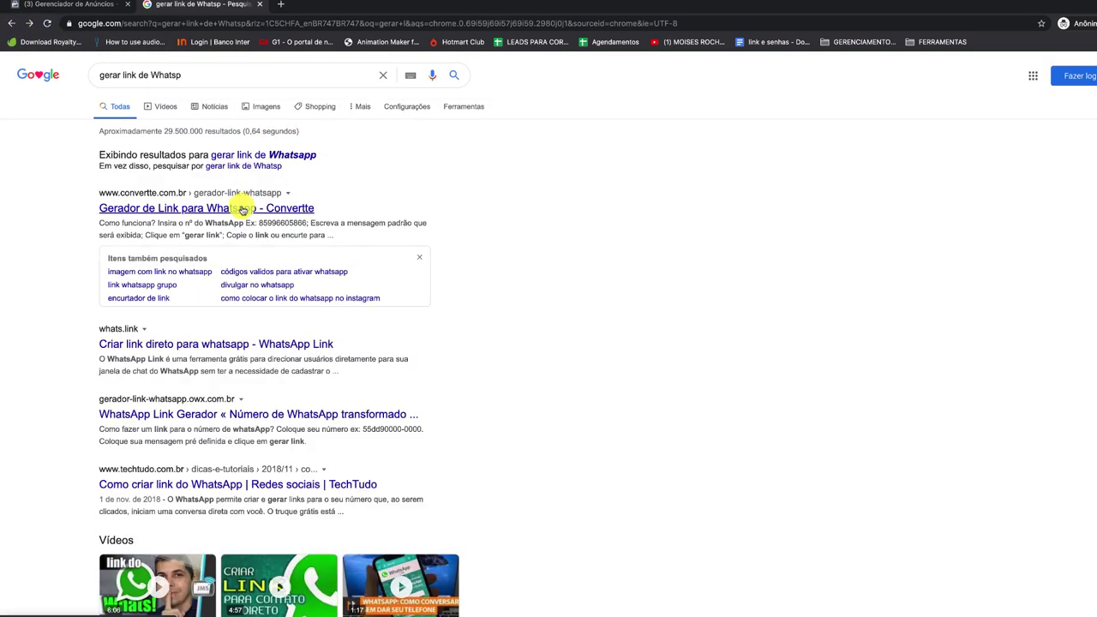
pyautogui.click(312, 209)
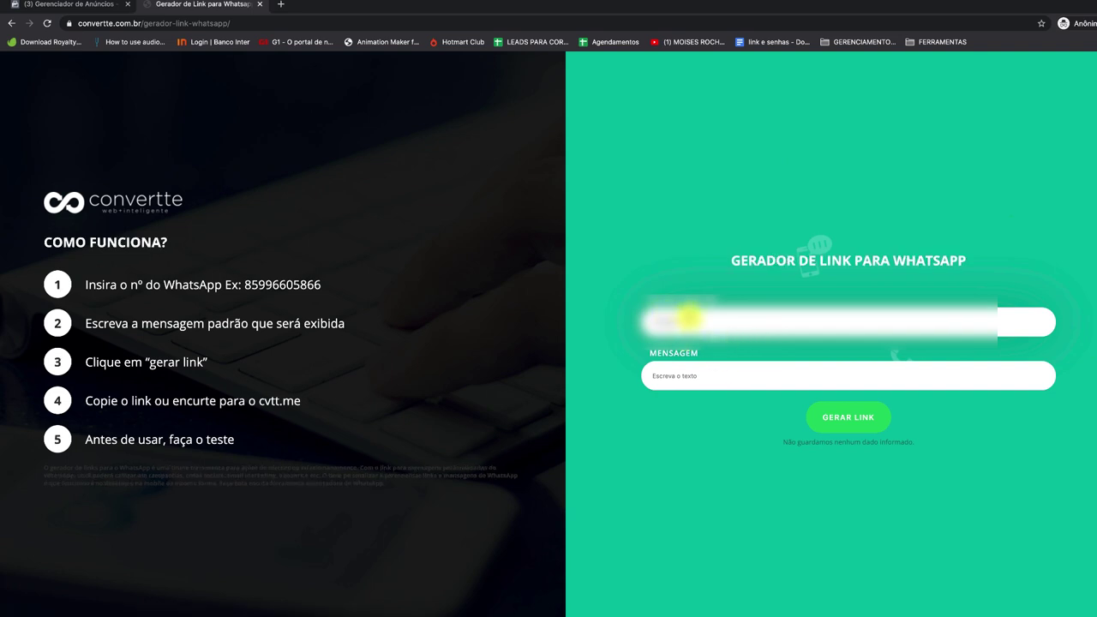
# Step: Fill in the WhatsApp number and begin the message with "Olá" followed by the real estate agent's name
pyautogui.click(703, 382)
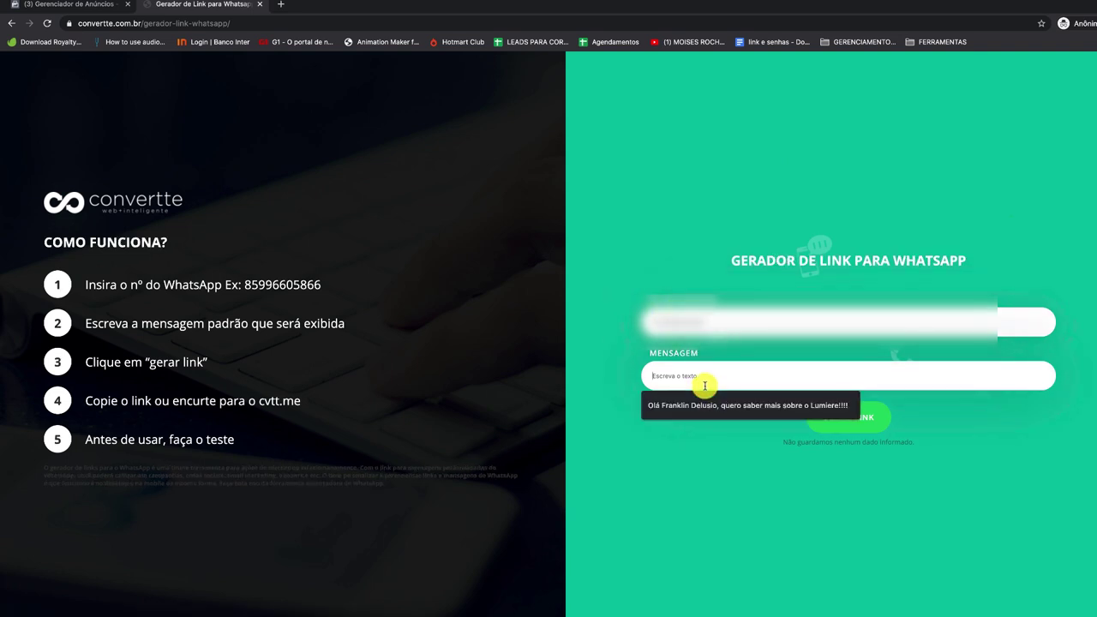
pyautogui.write('QUero')
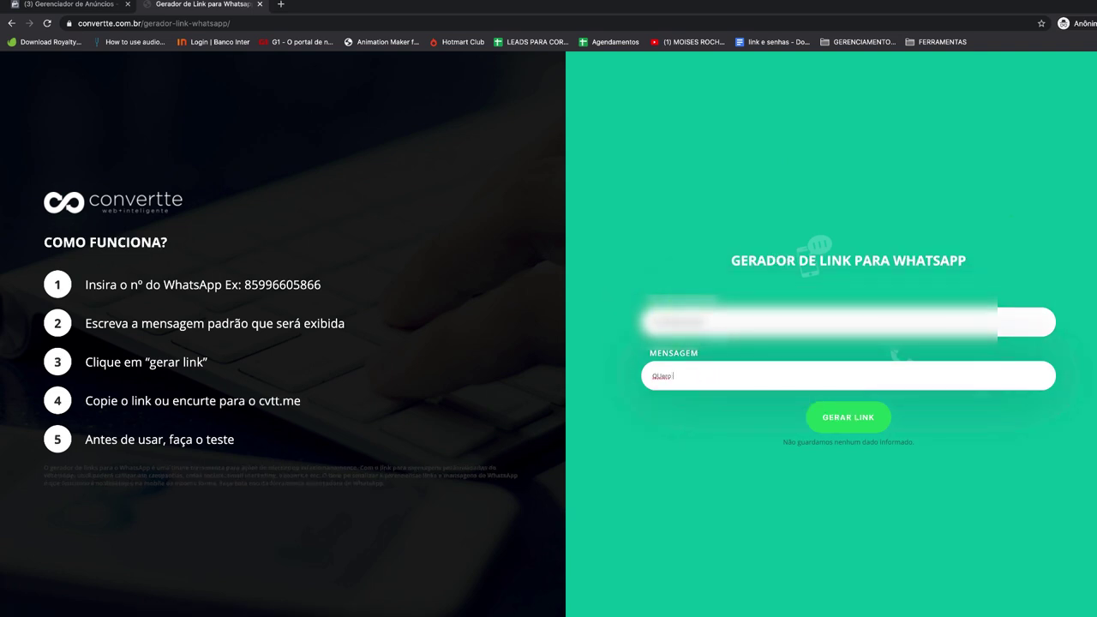
pyautogui.press('BackSpace')
pyautogui.press('BackSpace')
pyautogui.press('BackSpace')
pyautogui.write('Olá Jaque')
pyautogui.press('BackSpace')
pyautogui.press('BackSpace')
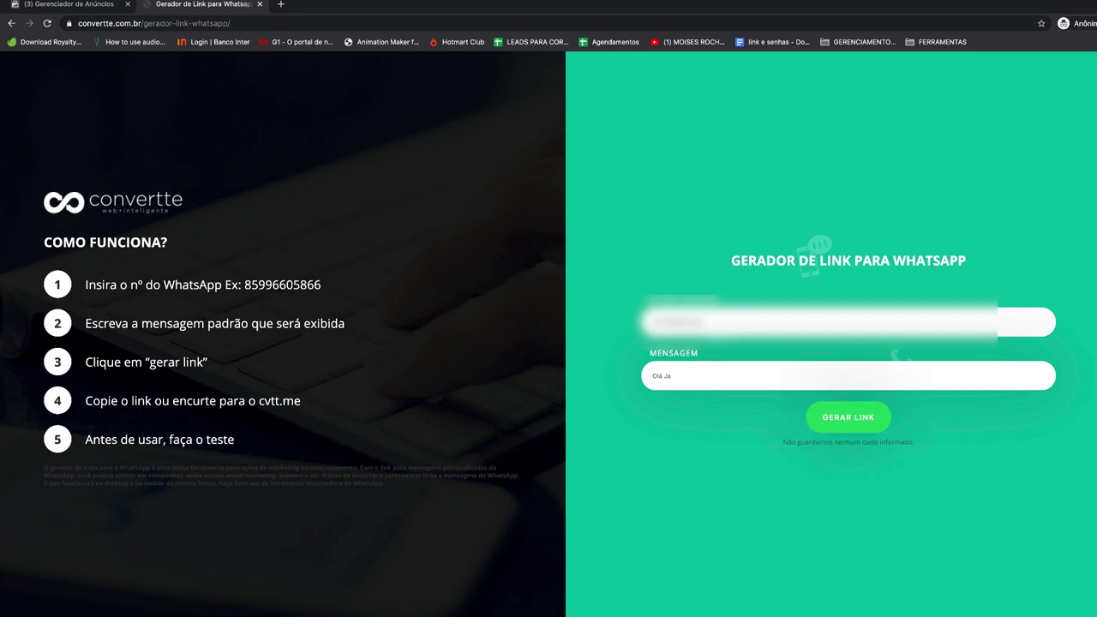
pyautogui.write('a')
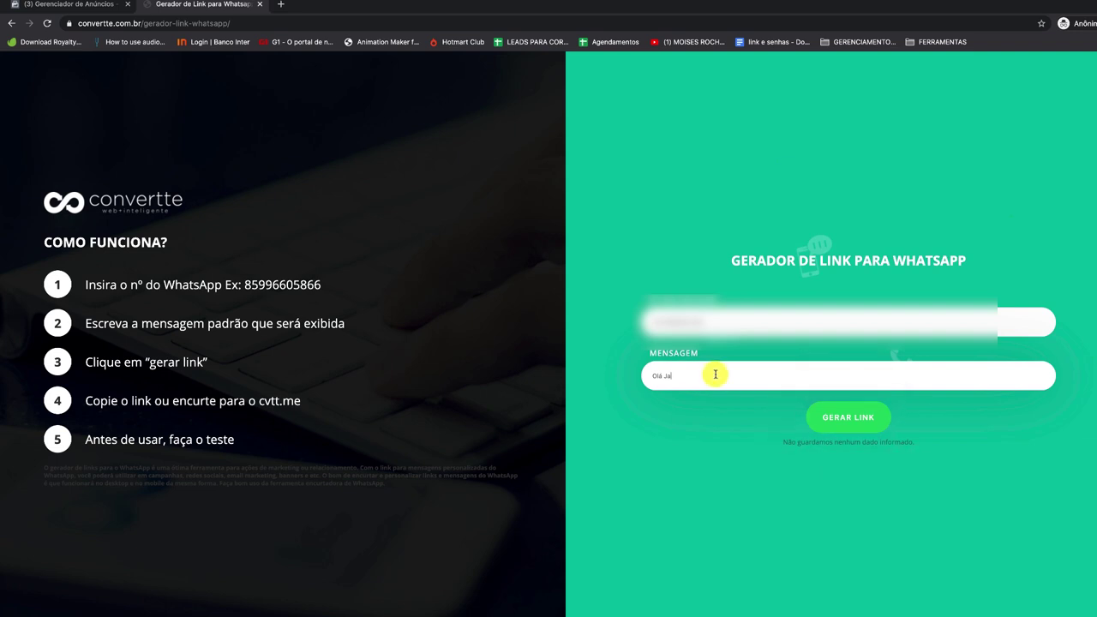
pyautogui.write('quel')
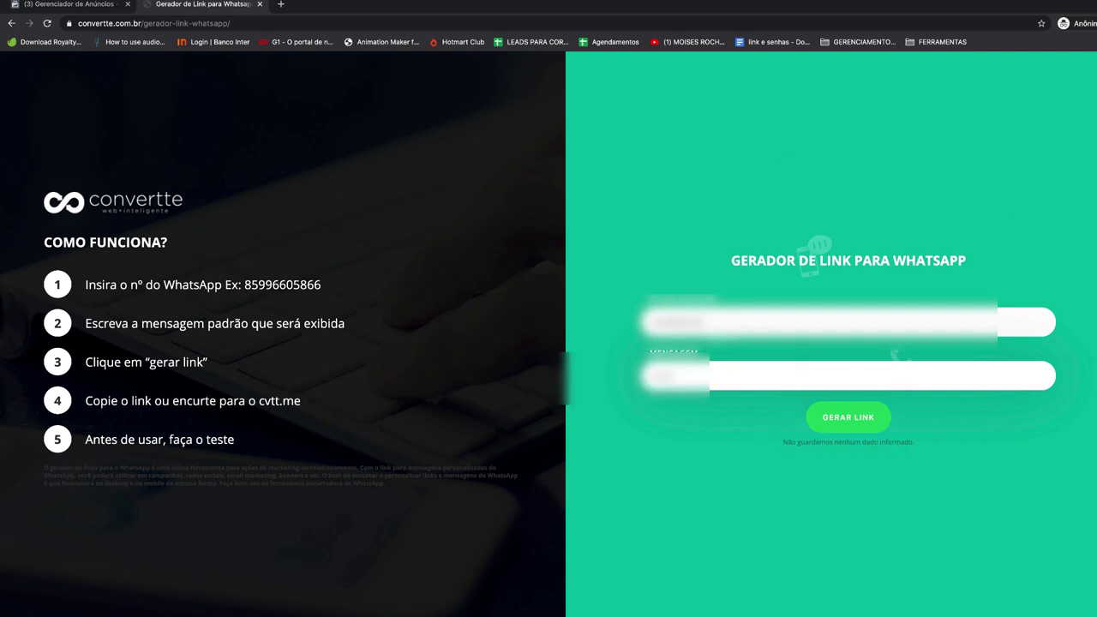
pyautogui.write('i')
# Step: Complete the message with "Quero saber mais sobre O Feirão ON (Descontos de Até R$7.000,00 + Subsídio de até R$31.665,00" and generate the link
pyautogui.write('Quero saber mais sob')
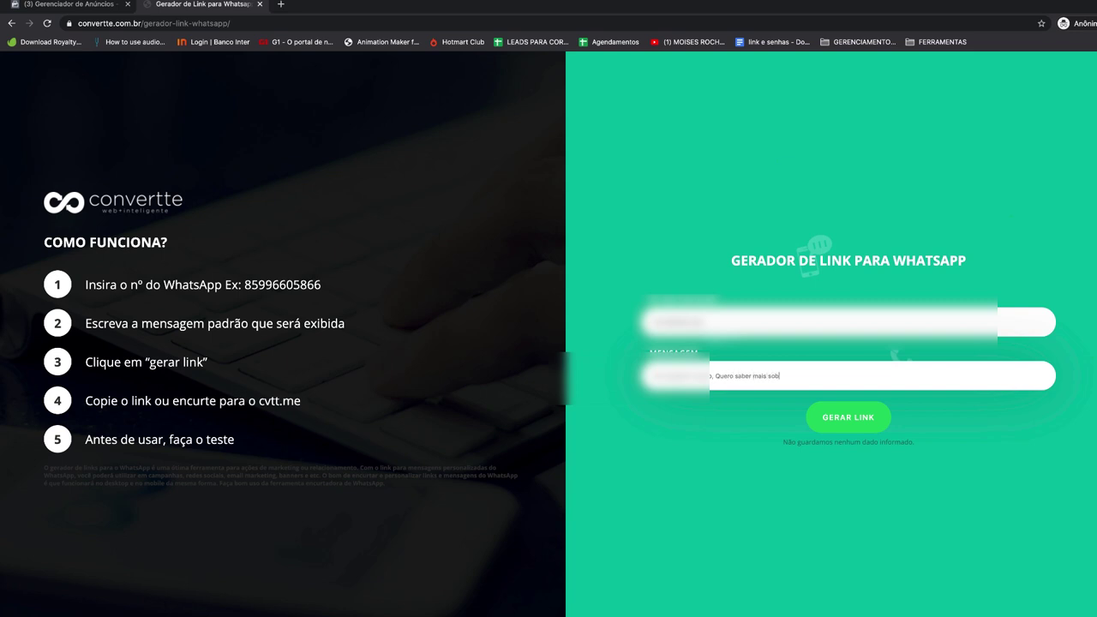
pyautogui.write('re O Feir')
pyautogui.write('ão')
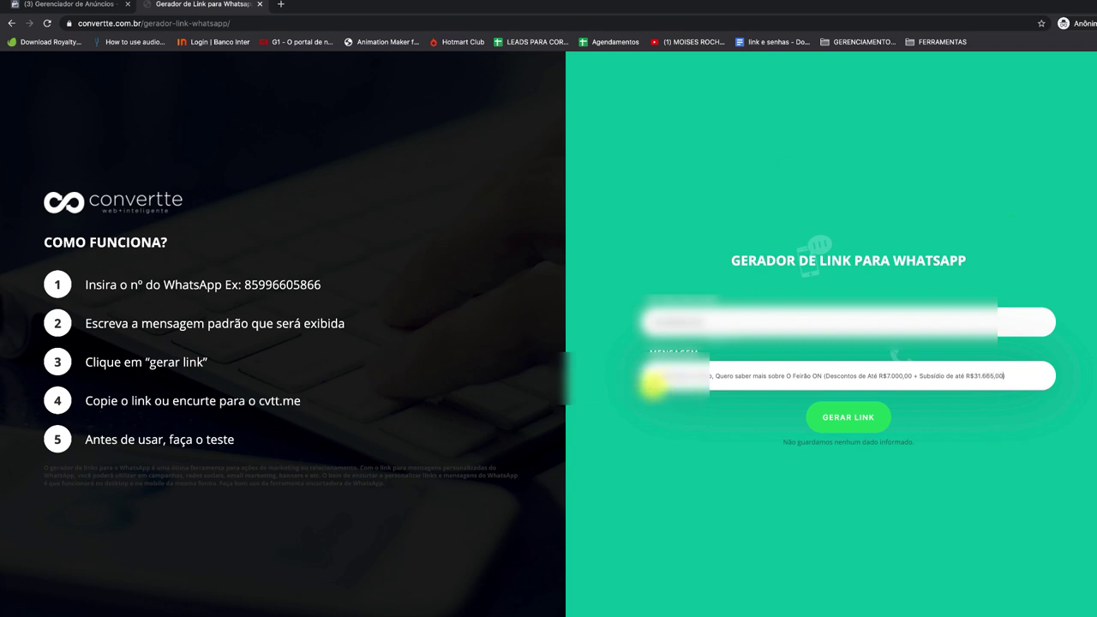
pyautogui.press('Return')
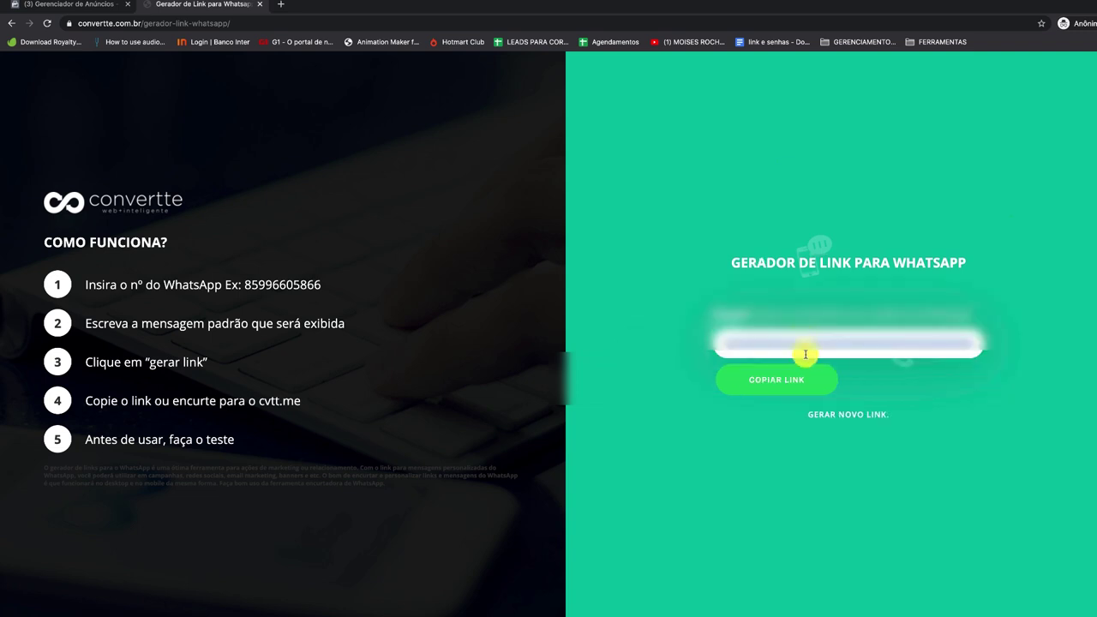
# Step: Copy the generated WhatsApp link and paste it as the ad's URL do site in Gerenciador de Anúncios
pyautogui.click(800, 376)
pyautogui.hotkey('ctrl', 'c')
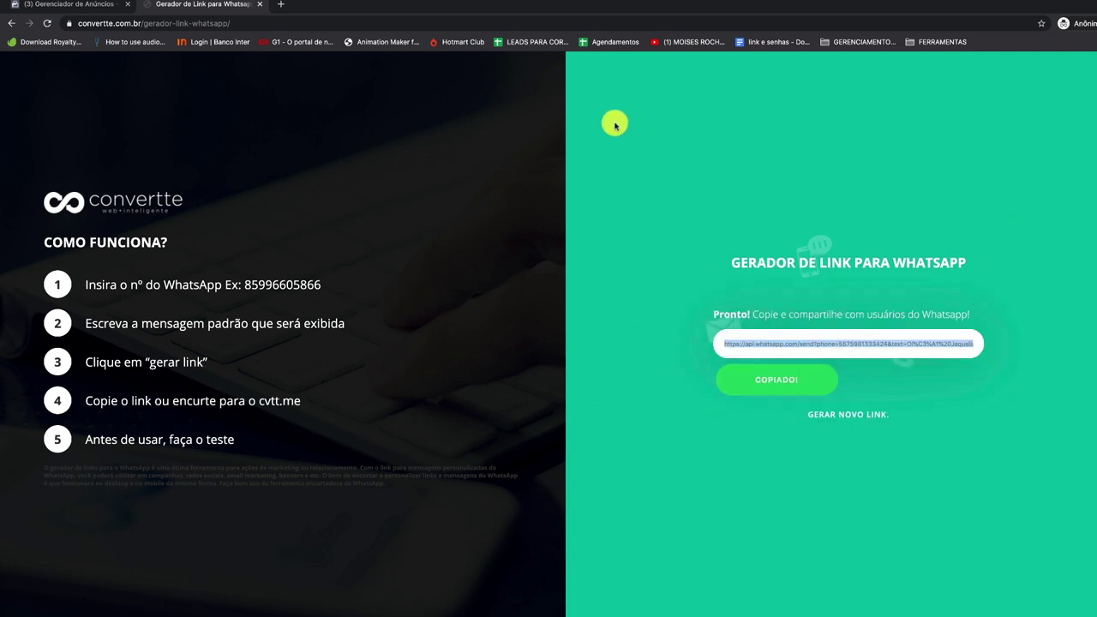
pyautogui.click(28, 7)
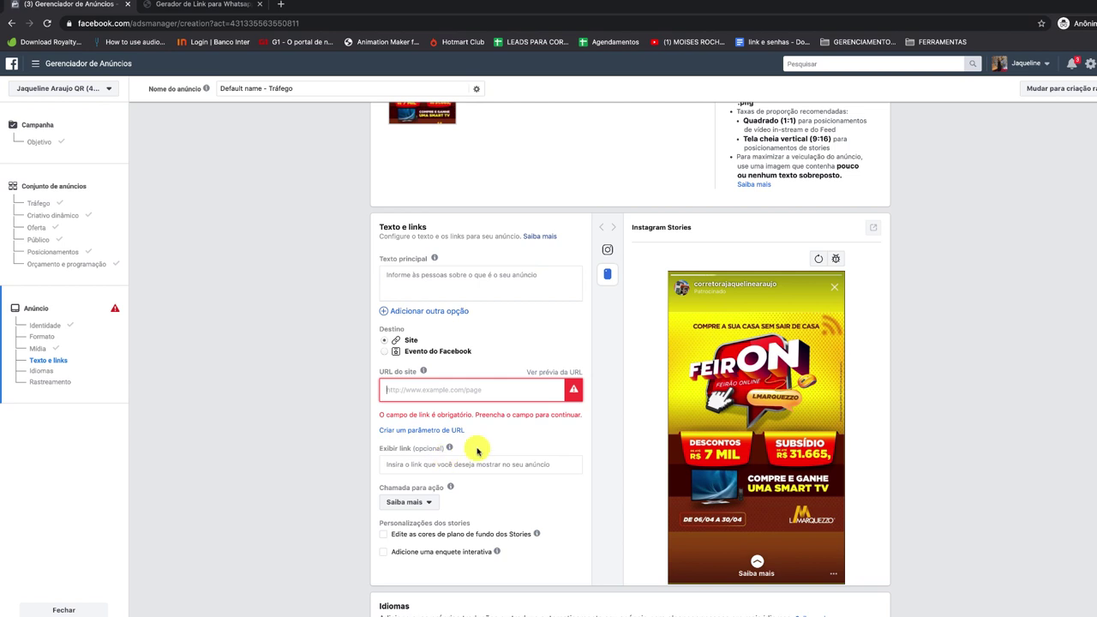
pyautogui.hotkey('ctrl', 'v')
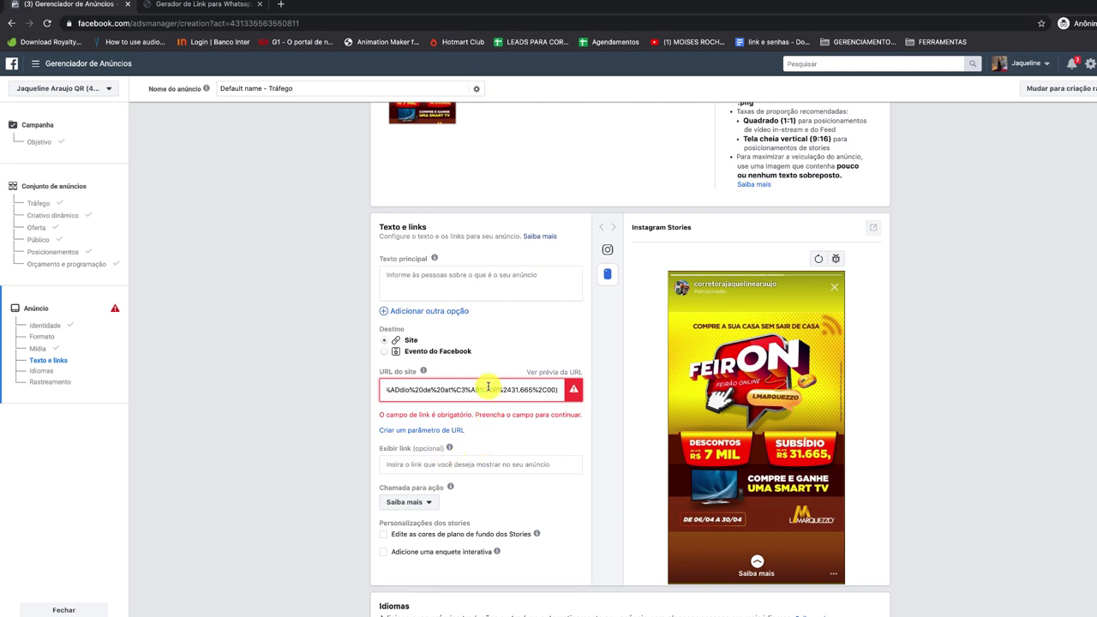
pyautogui.click(580, 417)
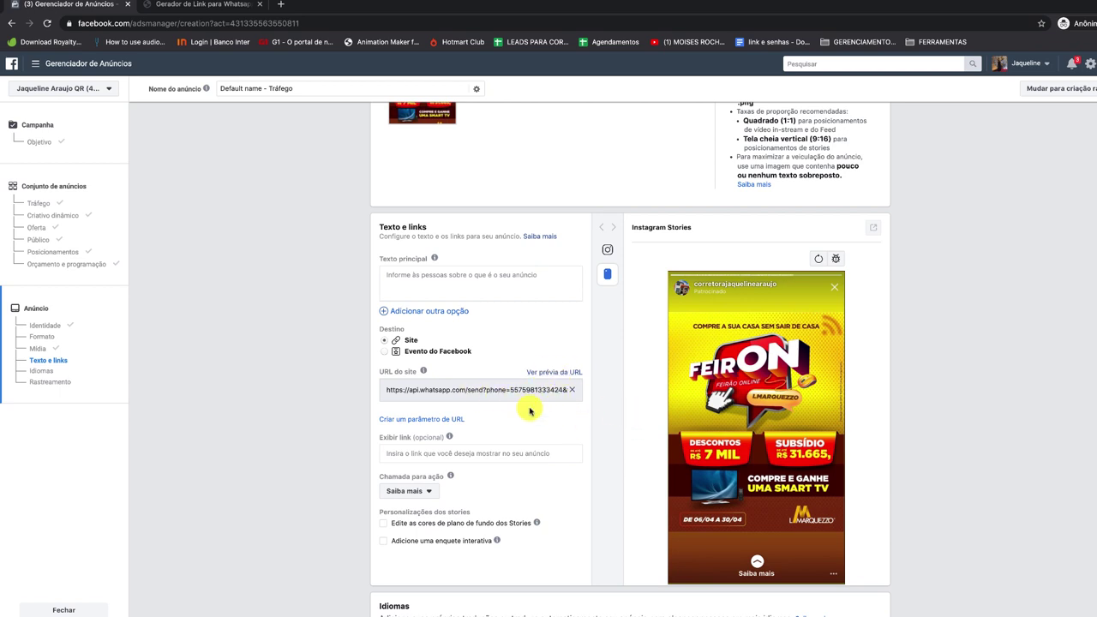
pyautogui.scroll(-1, 529, 411)
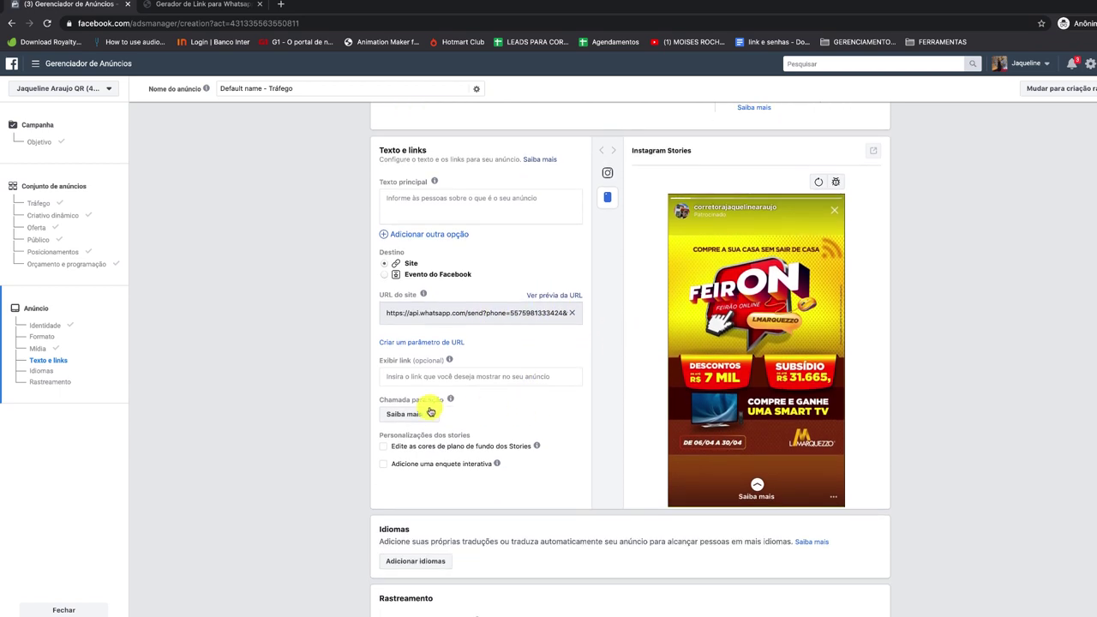
# Step: Review the ad's call to action, Instagram Stories preview and tracking section, and confirm the ad to submit the campaign
pyautogui.moveTo(450, 399)
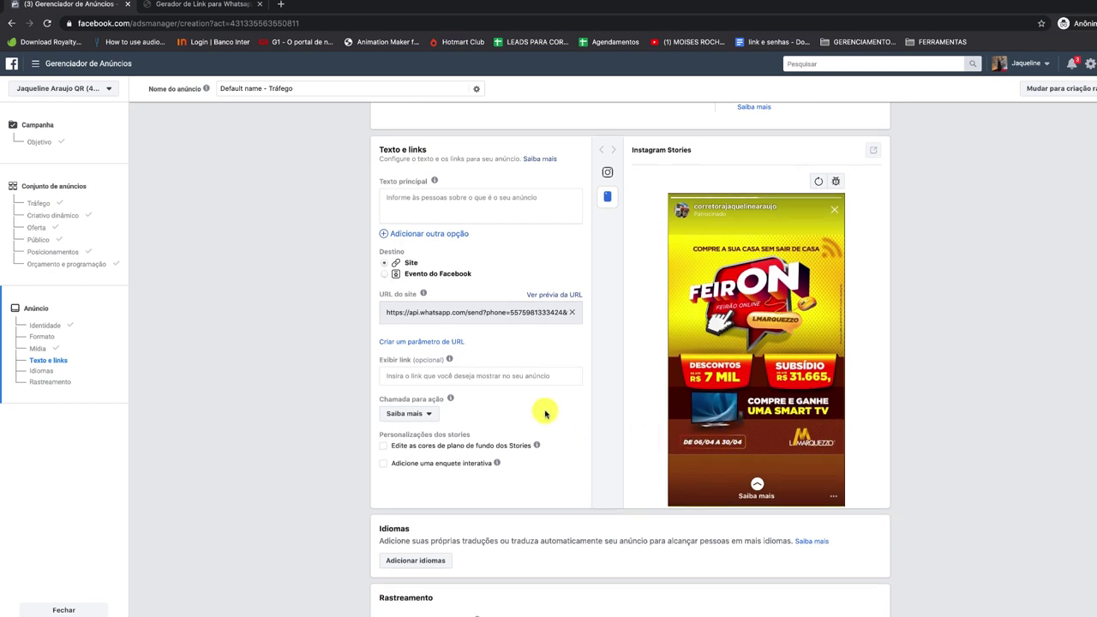
pyautogui.scroll(-1, 546, 411)
pyautogui.scroll(3, 546, 411)
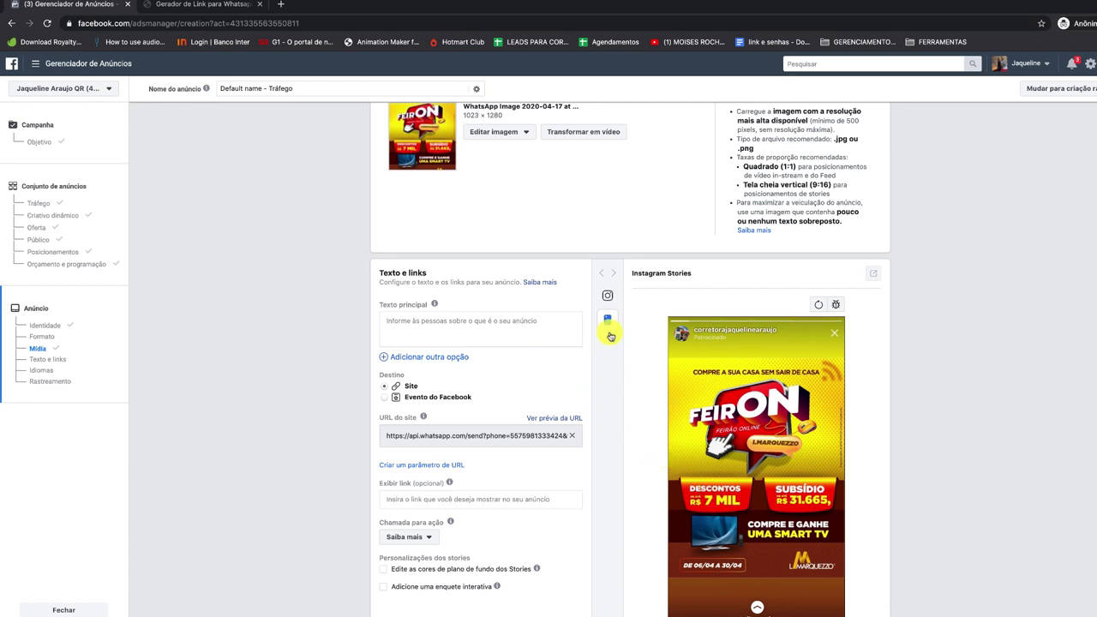
pyautogui.moveTo(609, 300)
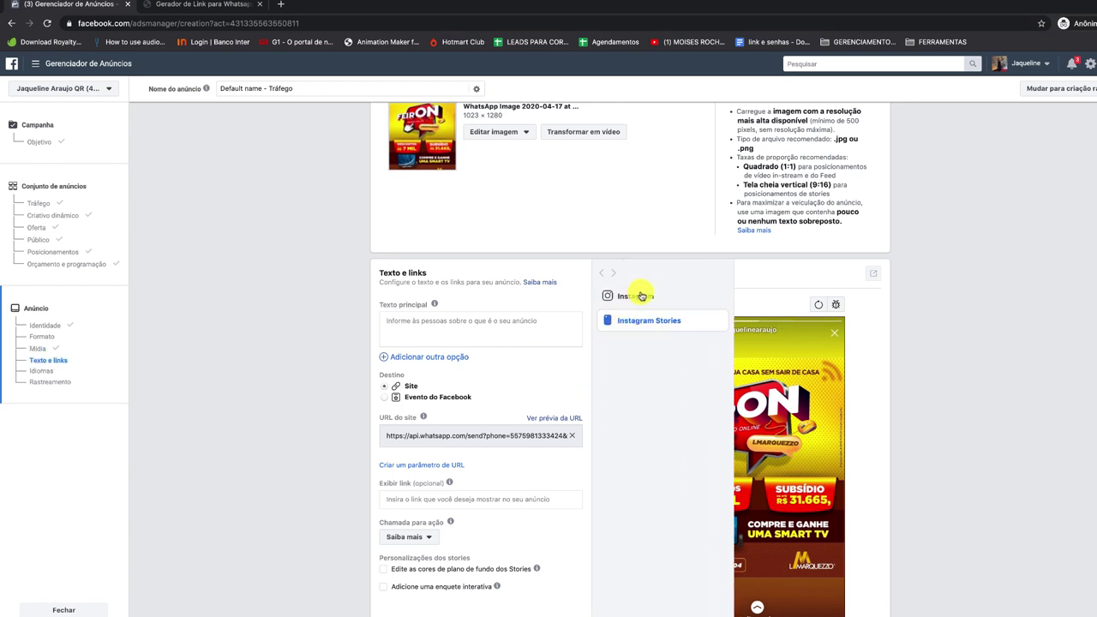
pyautogui.scroll(-1, 717, 467)
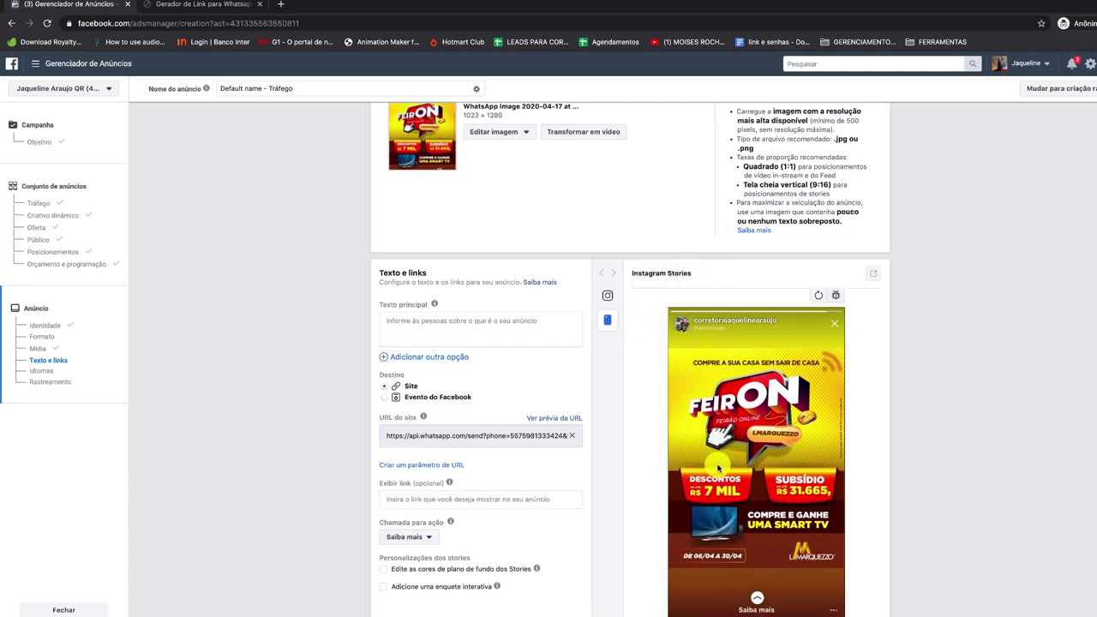
pyautogui.scroll(-8, 717, 467)
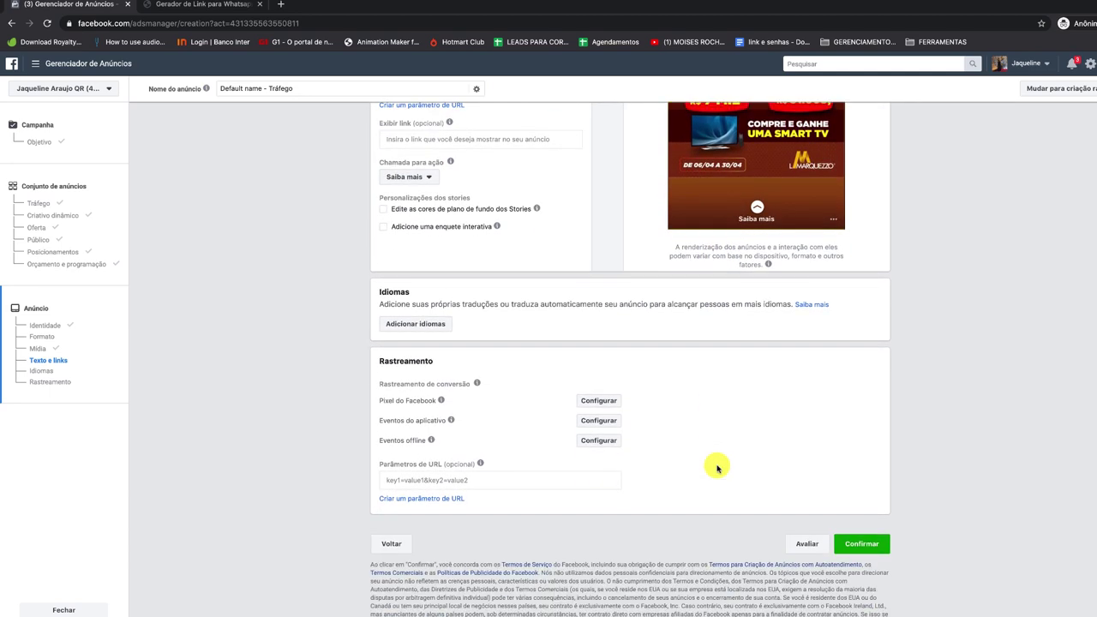
pyautogui.scroll(5, 744, 442)
pyautogui.scroll(-2, 750, 442)
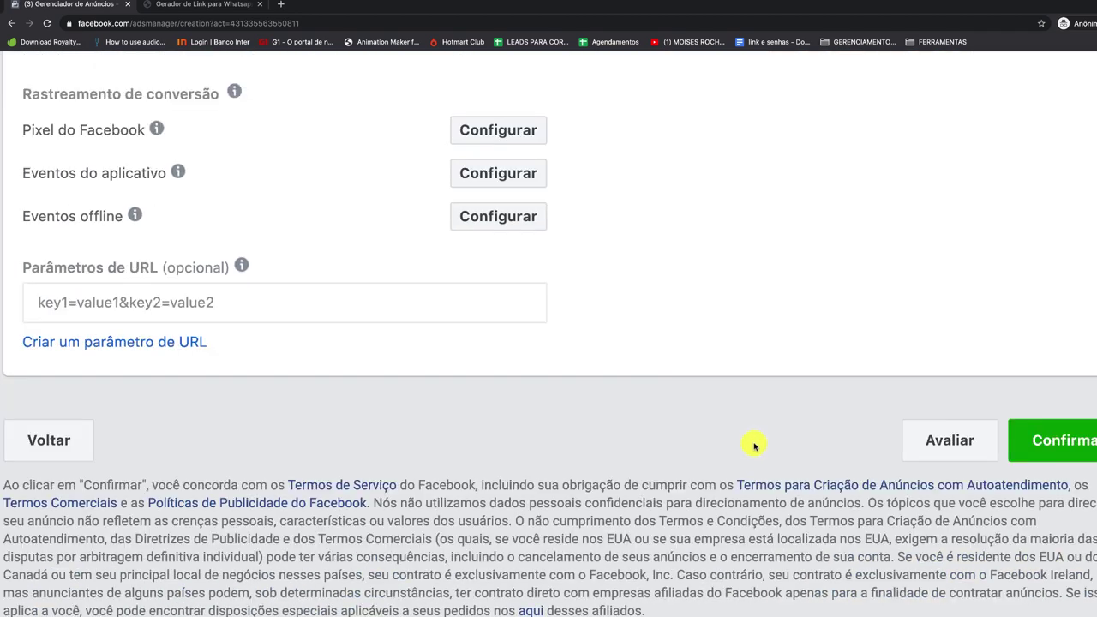
pyautogui.hscroll(3, 831, 463)
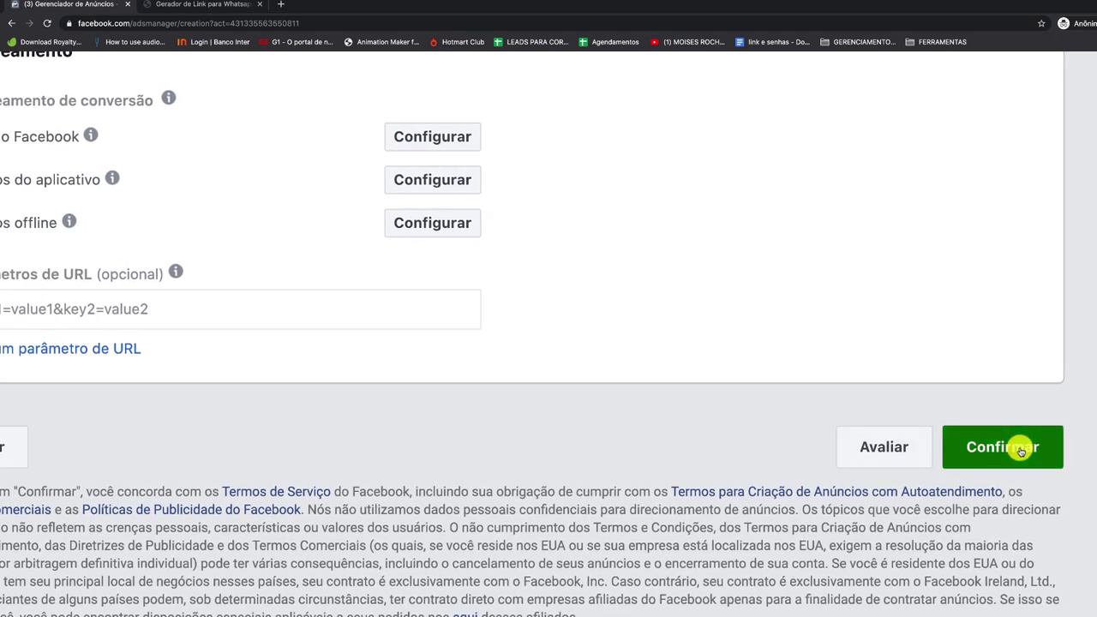
pyautogui.click(1023, 446)
pyautogui.scroll(-5, 735, 363)
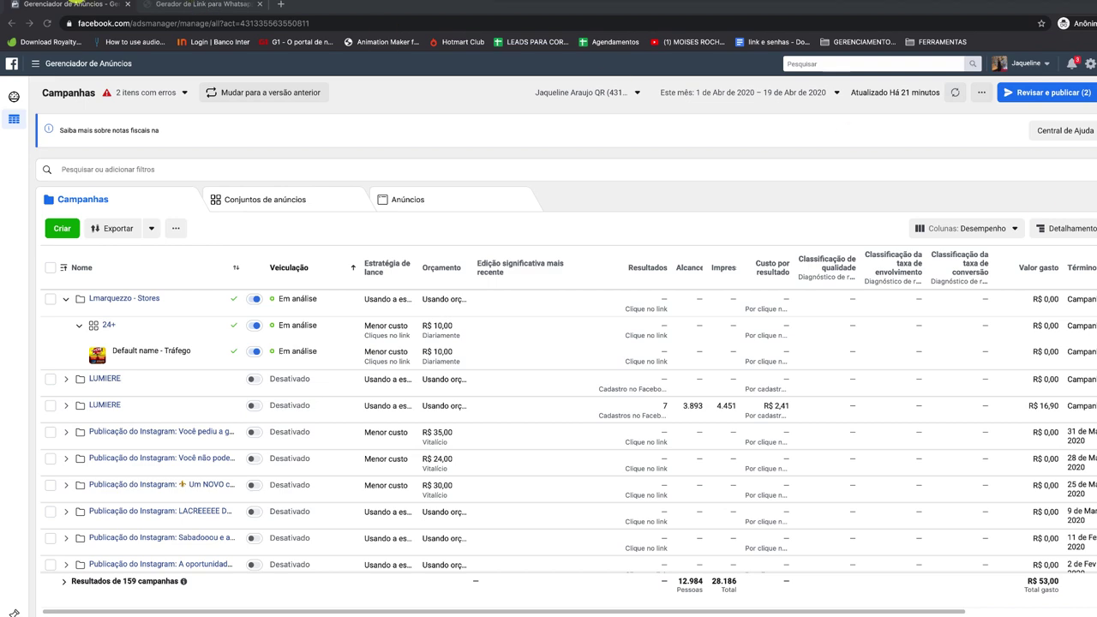
# Step: Reduce the browser window and bring the Parque dos Cardeais artwork in Preview to the front to examine it
pyautogui.moveTo(90, 3)
pyautogui.click(32, 10)
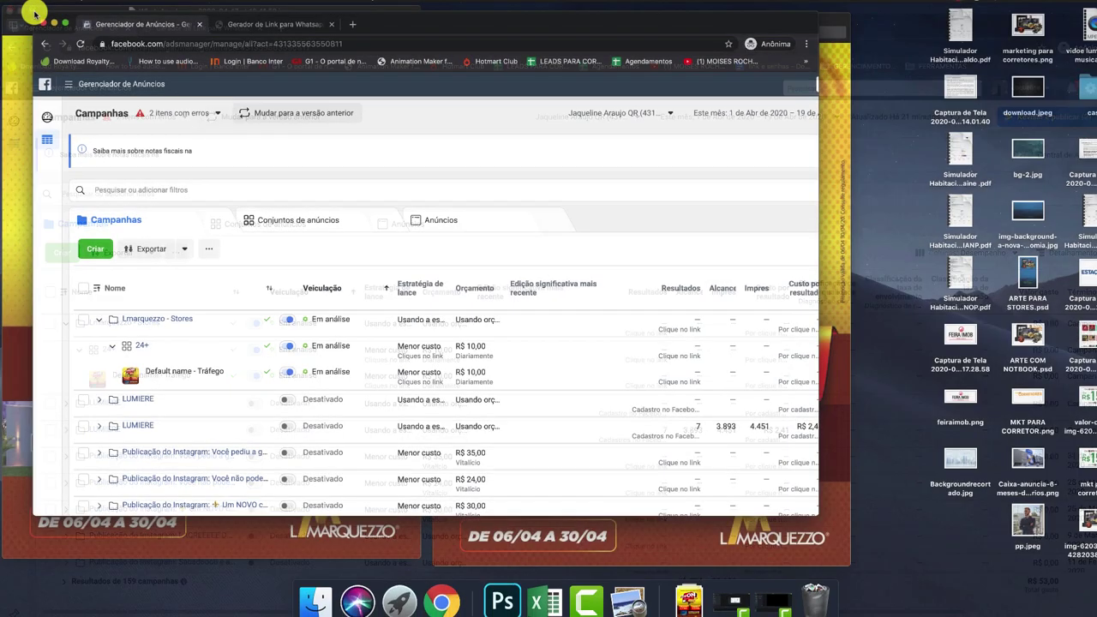
pyautogui.click(17, 130)
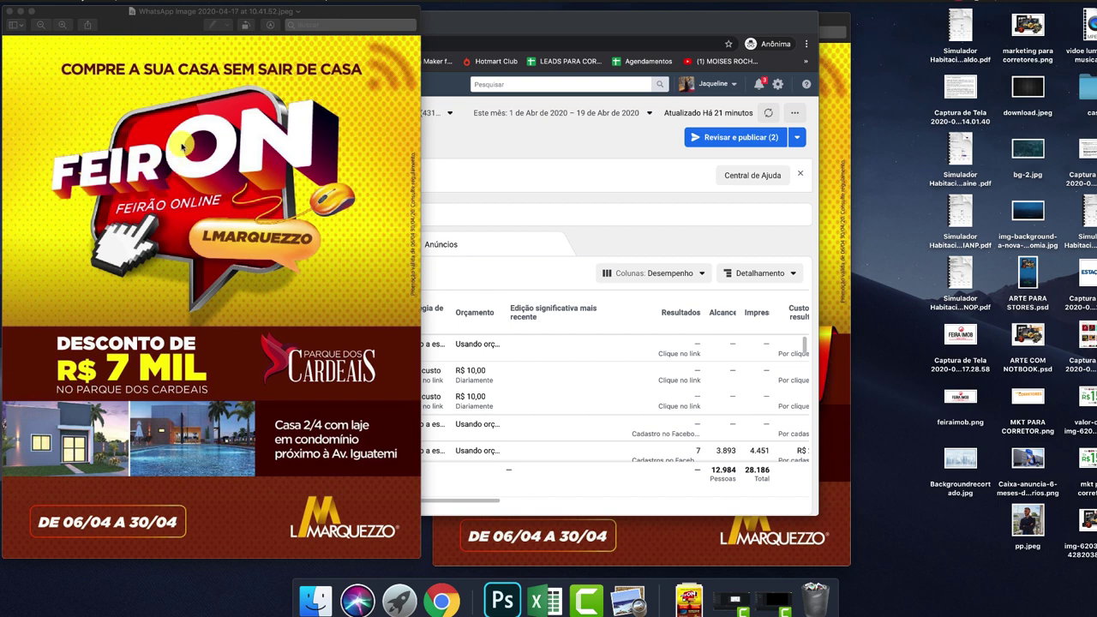
pyautogui.click(297, 109)
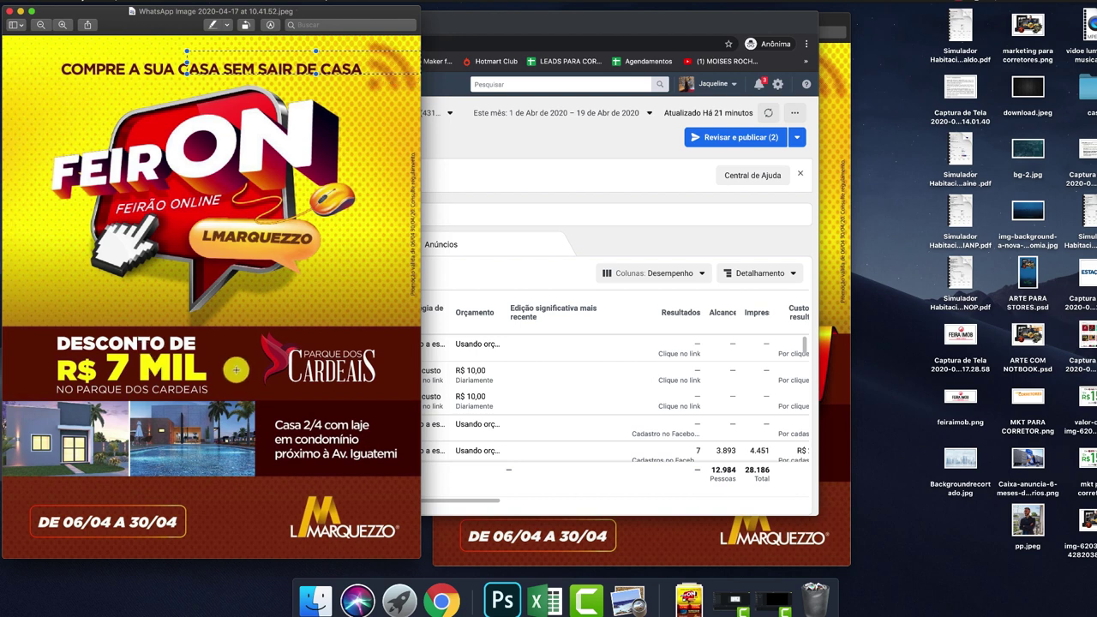
# Step: Close both open FEIRON artwork images and enlarge the Gerenciador de Anúncios window to fill the screen
pyautogui.click(10, 12)
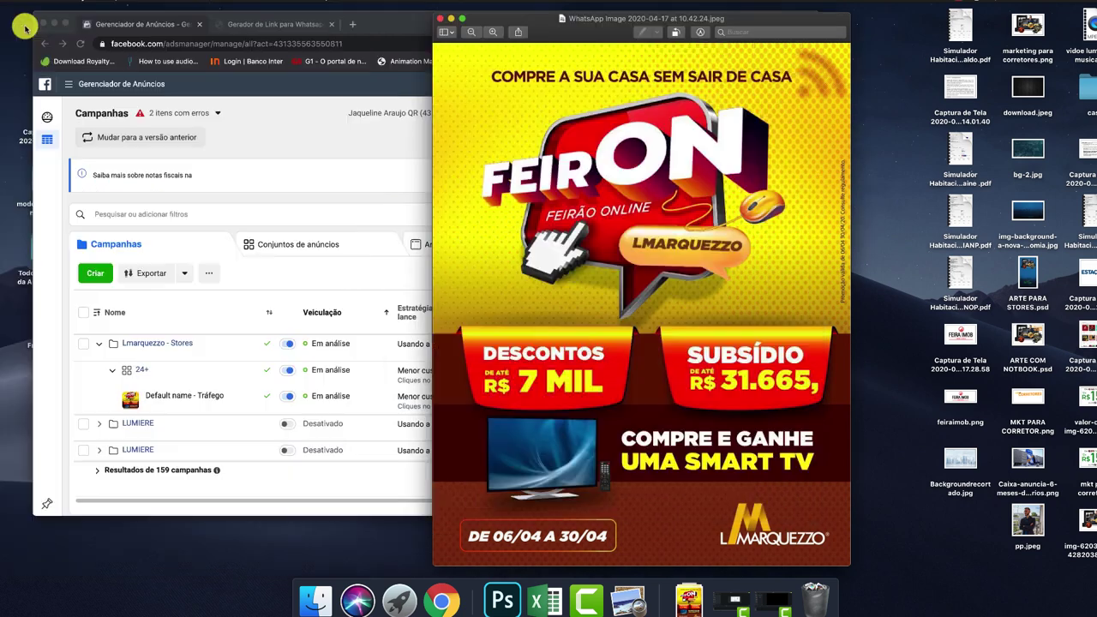
pyautogui.click(440, 18)
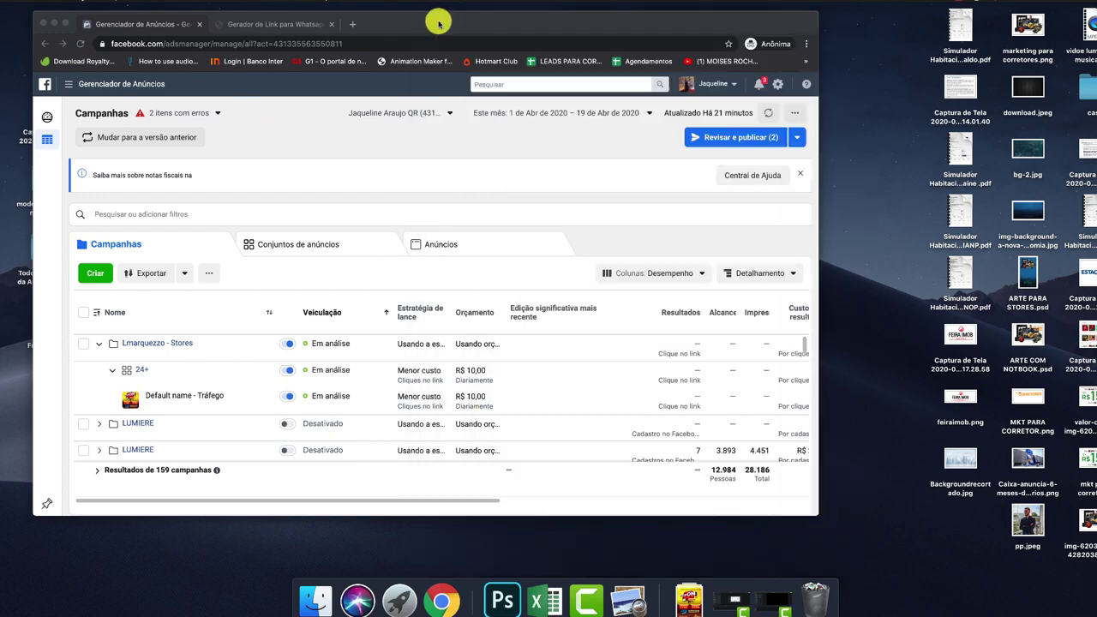
pyautogui.click(66, 24)
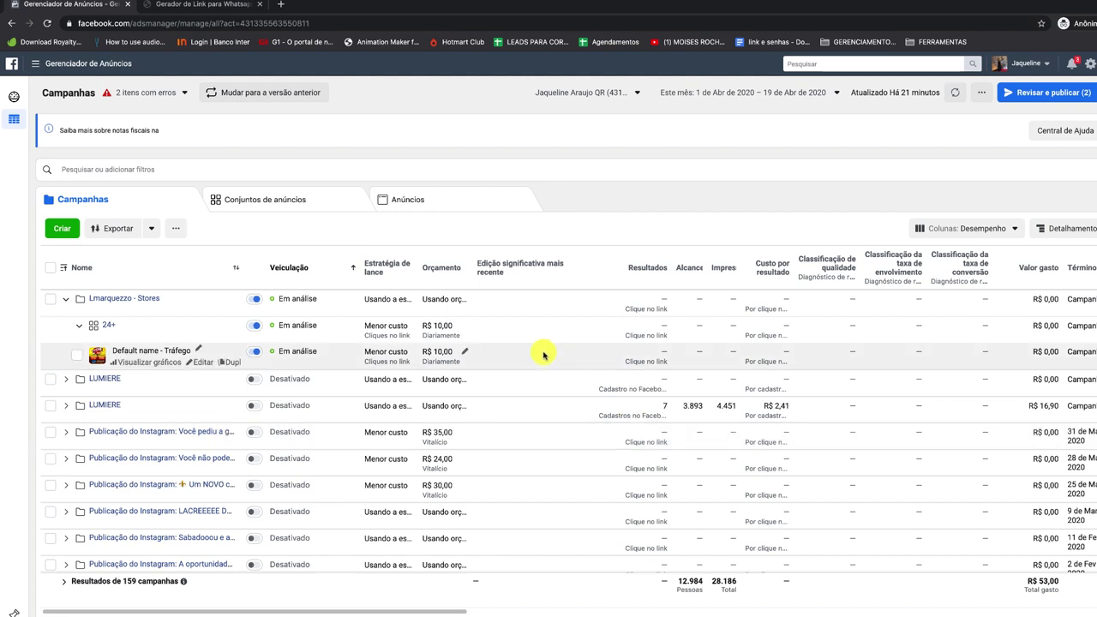